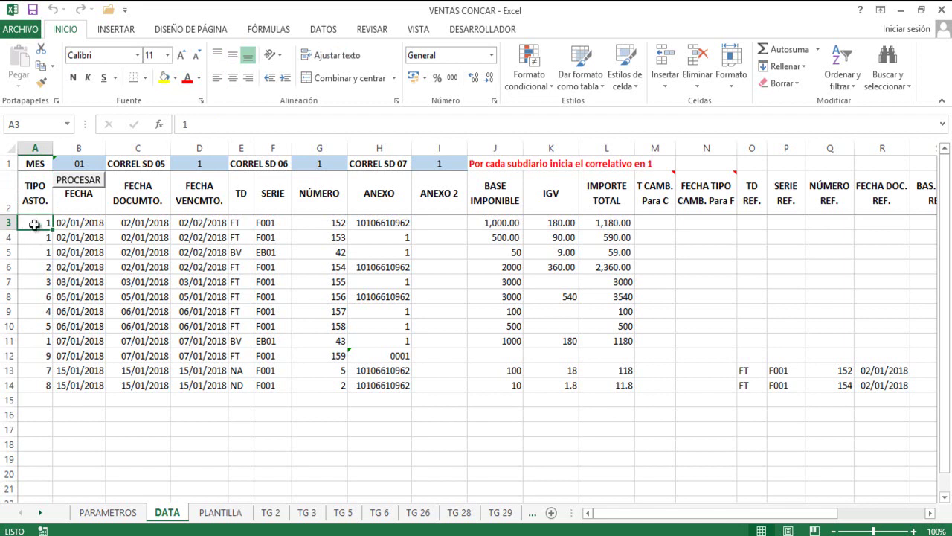
Match the DATA rows' TIPO ASTO. values to PARAMETROS types, including 2 (VENTA EN DÓLARES).
{"action": "left_click", "coordinate": [33, 236]}
{"action": "left_click", "coordinate": [41, 223]}
{"action": "left_click", "coordinate": [105, 517]}
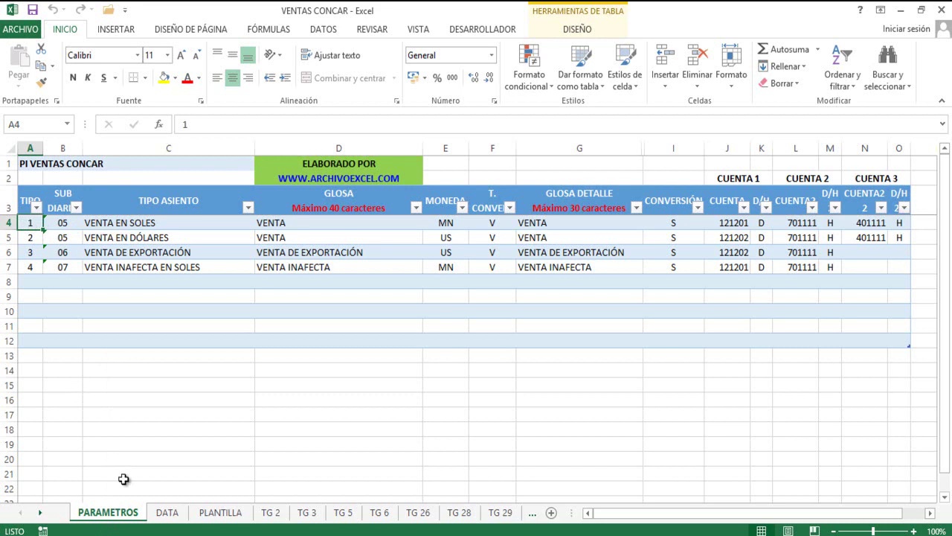
{"action": "left_click", "coordinate": [167, 514]}
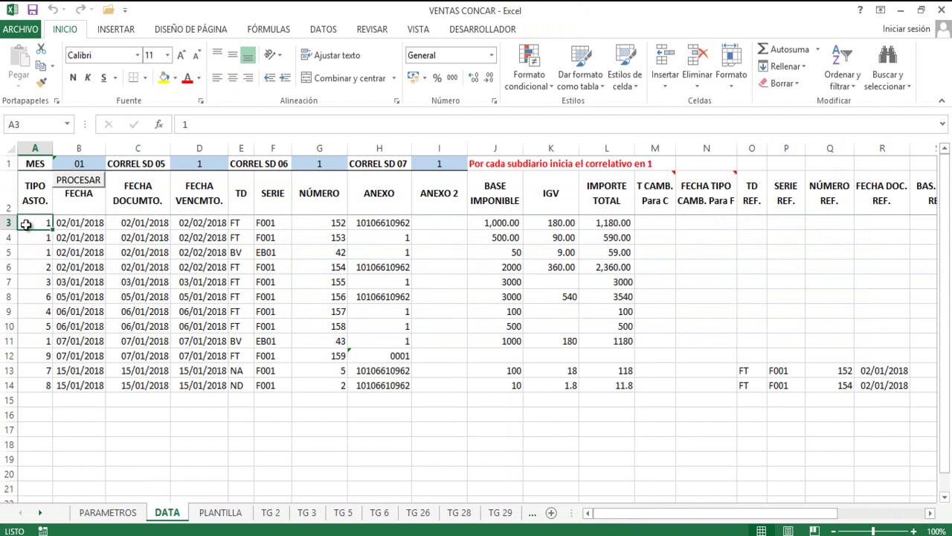
{"action": "left_click", "coordinate": [108, 513]}
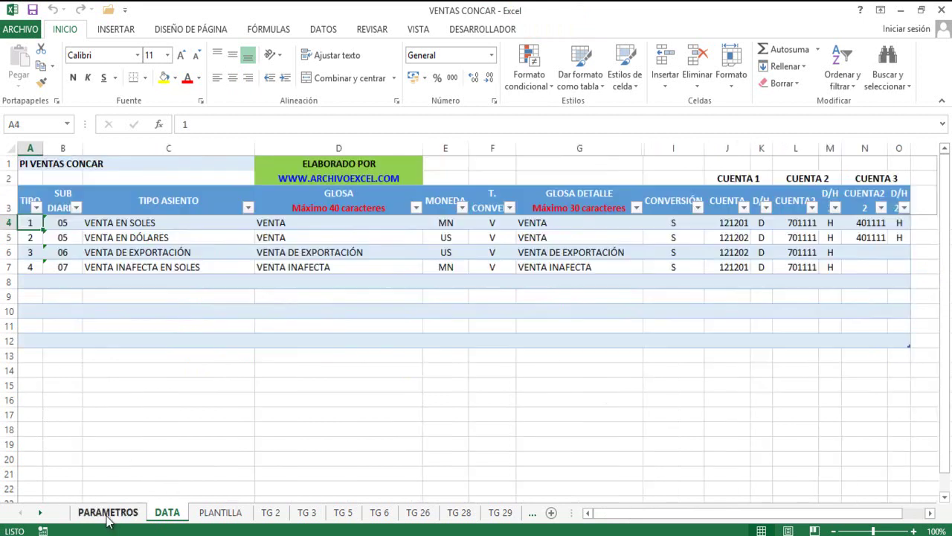
{"action": "left_click", "coordinate": [31, 238]}
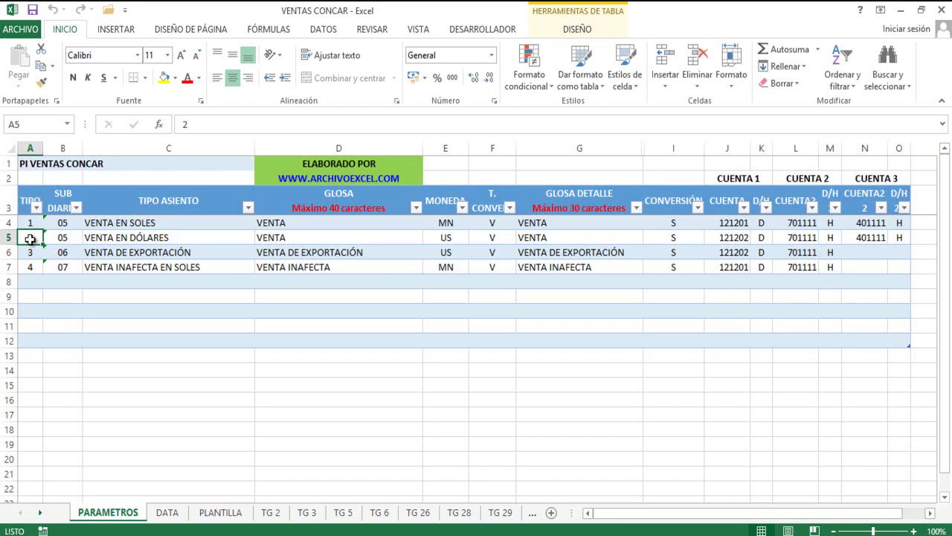
{"action": "left_click", "coordinate": [167, 513]}
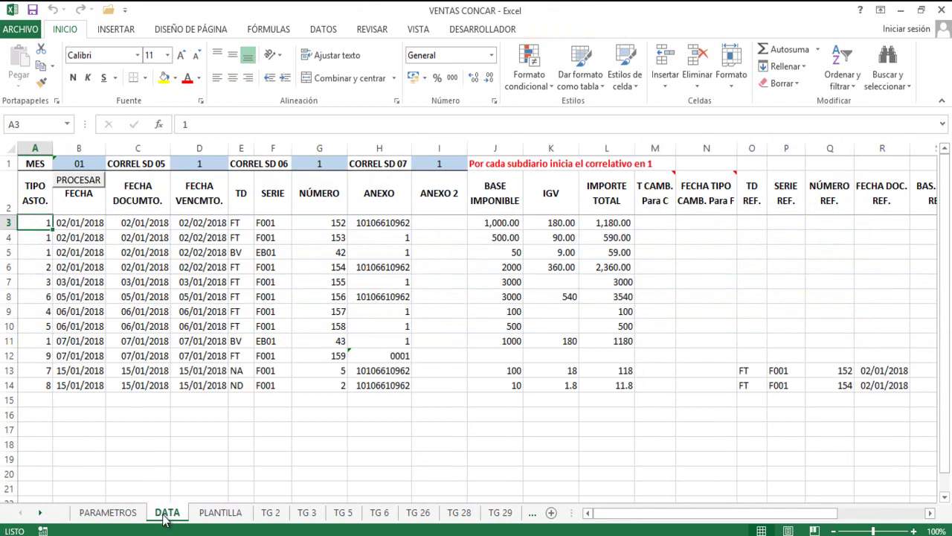
{"action": "left_click", "coordinate": [41, 269]}
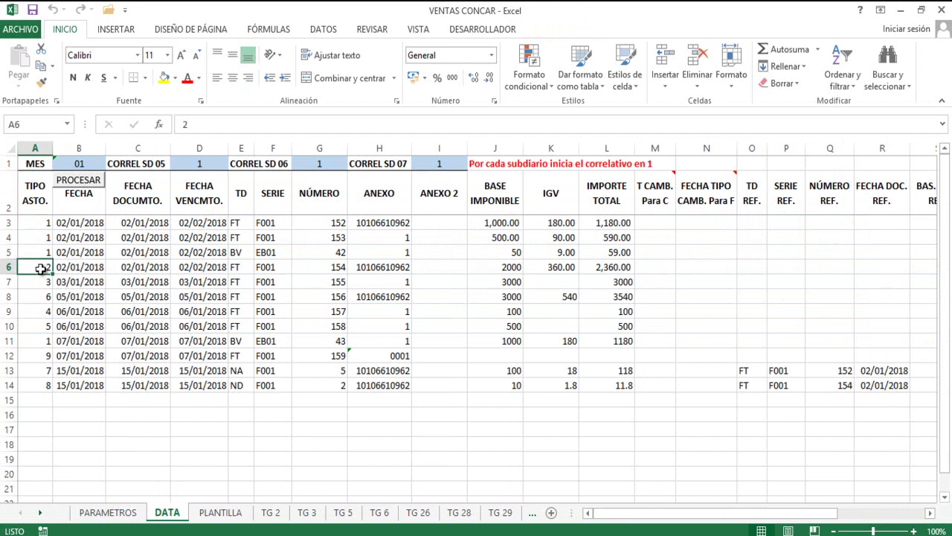
Look up TIPO ASTO. 3 (VENTA DE EXPORTACIÓN) and 4 (VENTA INAFECTA EN SOLES) against their DATA rows.
{"action": "left_click", "coordinate": [108, 512]}
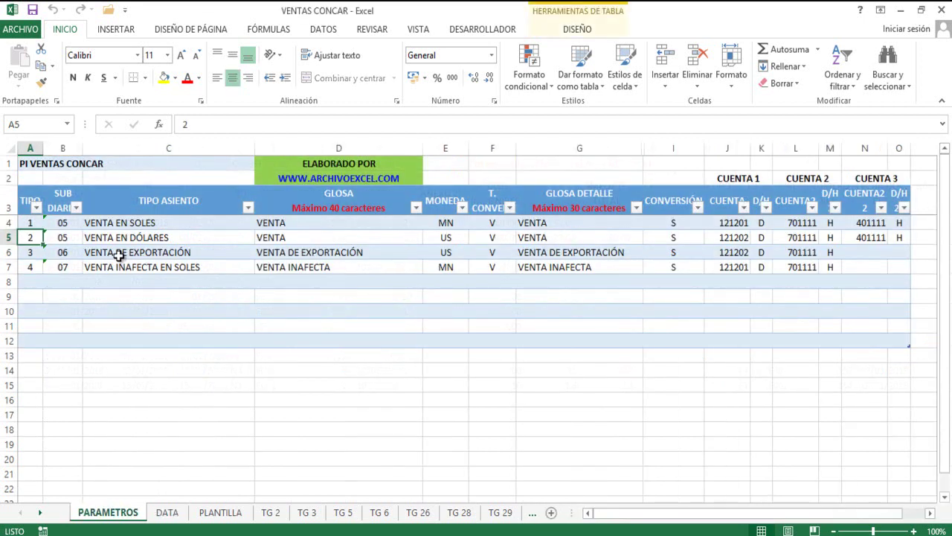
{"action": "left_click", "coordinate": [37, 257]}
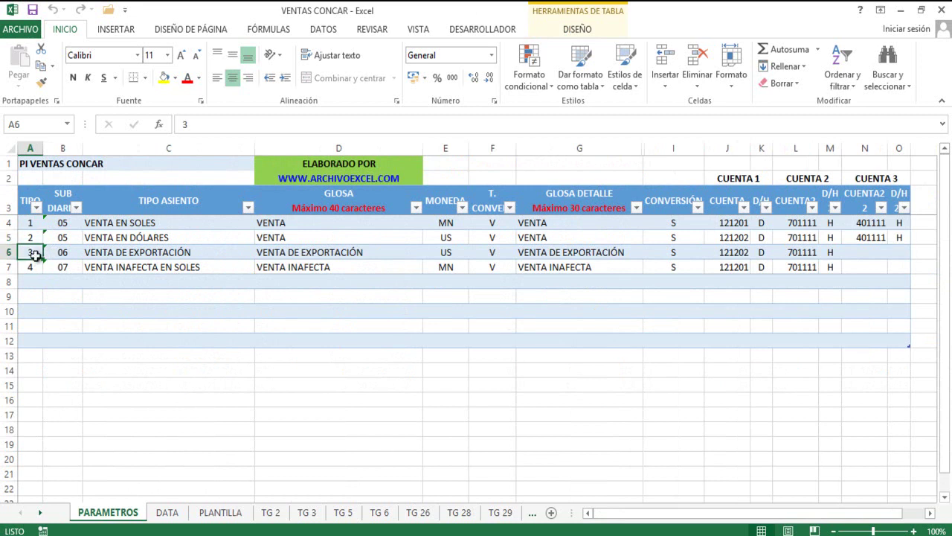
{"action": "left_click", "coordinate": [168, 513]}
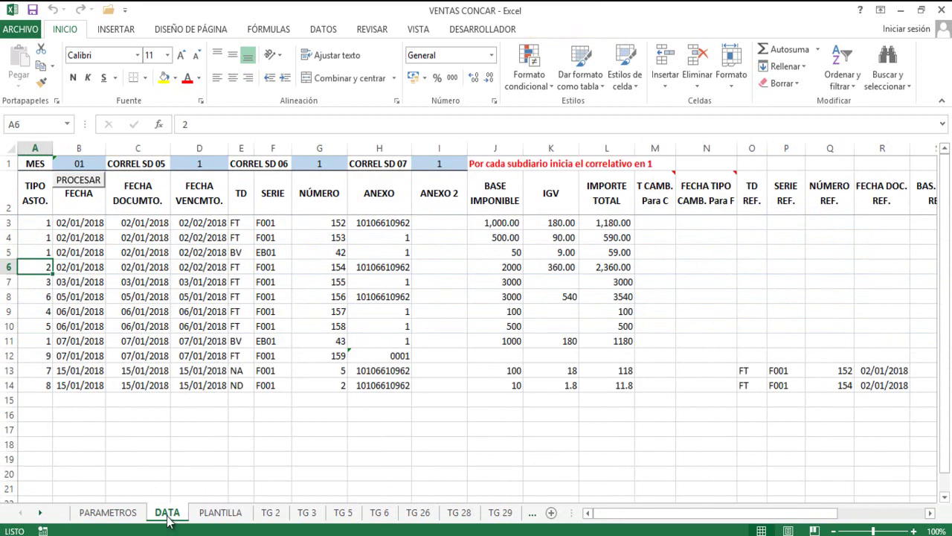
{"action": "left_click", "coordinate": [43, 279]}
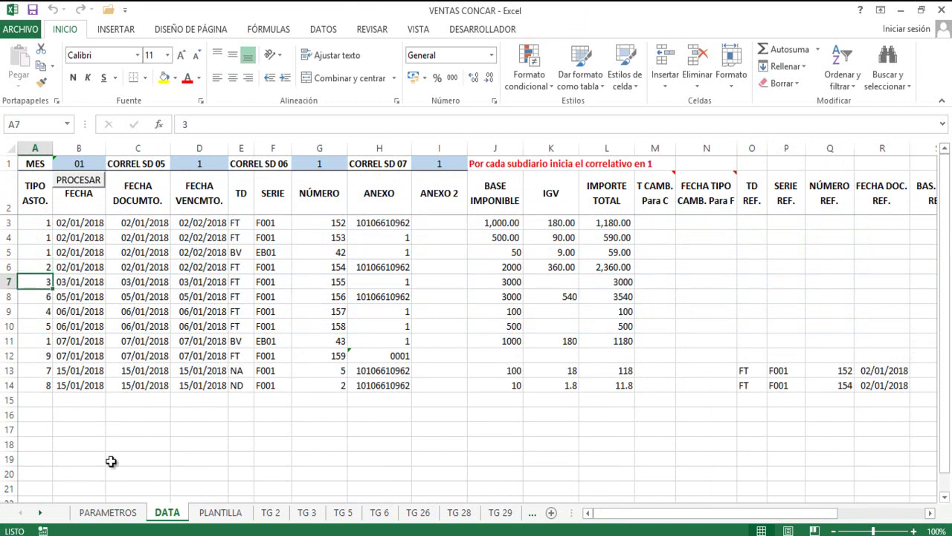
{"action": "left_click", "coordinate": [108, 514]}
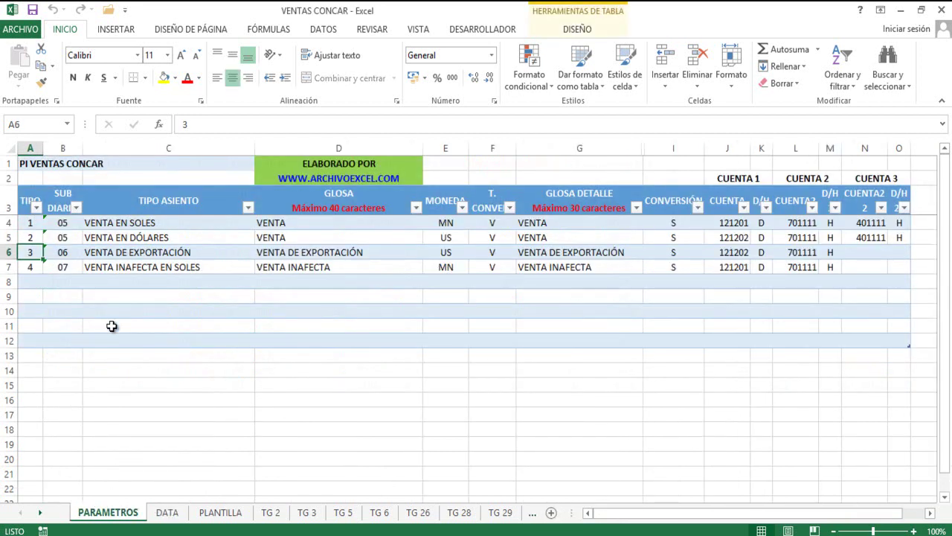
{"action": "left_click", "coordinate": [31, 266]}
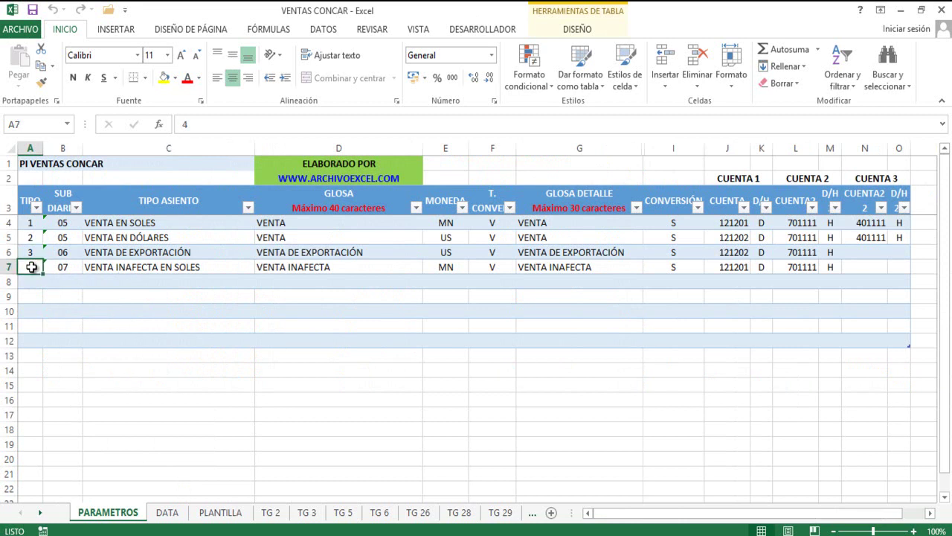
{"action": "left_click", "coordinate": [166, 512]}
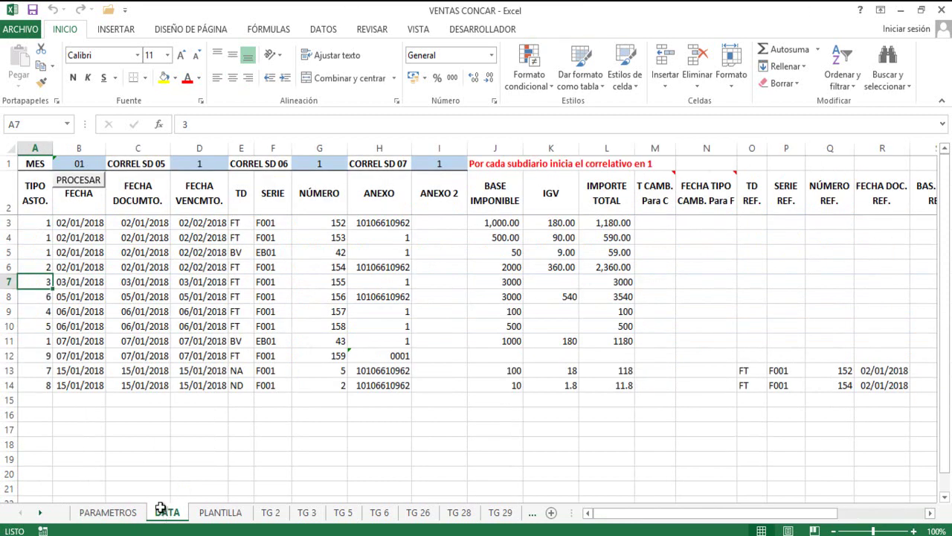
{"action": "left_click", "coordinate": [40, 312]}
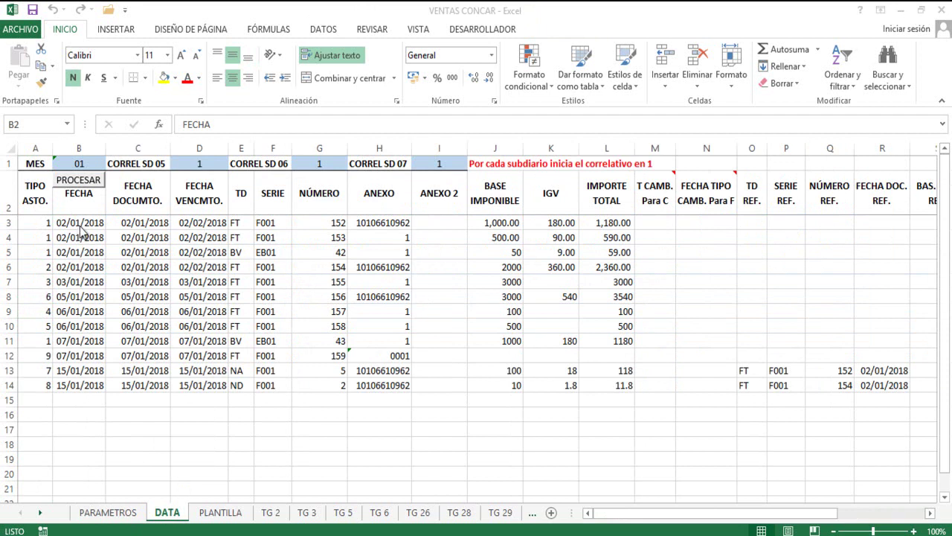
Compare the invoice dates under FECHA in rows 3 to 5.
{"action": "left_click", "coordinate": [86, 235]}
{"action": "left_click", "coordinate": [85, 225]}
{"action": "left_click", "coordinate": [80, 248]}
{"action": "left_click", "coordinate": [82, 224]}
{"action": "left_click", "coordinate": [80, 251]}
{"action": "left_click", "coordinate": [86, 236]}
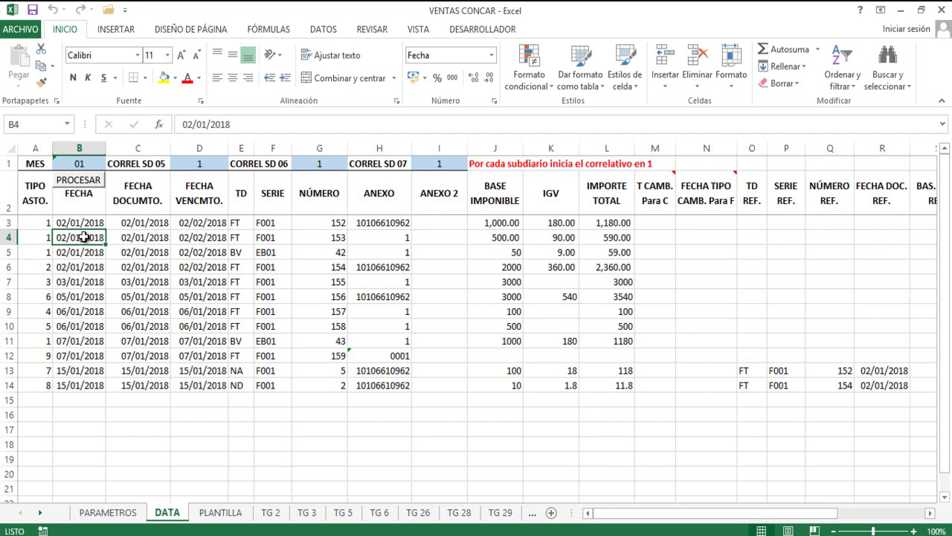
{"action": "left_click", "coordinate": [91, 224]}
{"action": "left_click", "coordinate": [83, 233]}
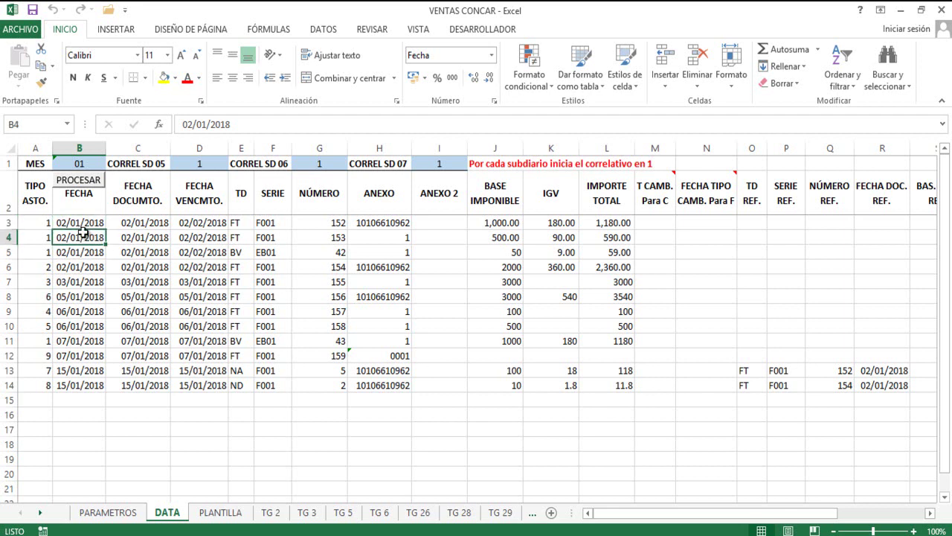
Review the document dates down the FECHA DOCUMTO. column.
{"action": "left_click", "coordinate": [139, 193]}
{"action": "left_click", "coordinate": [139, 237]}
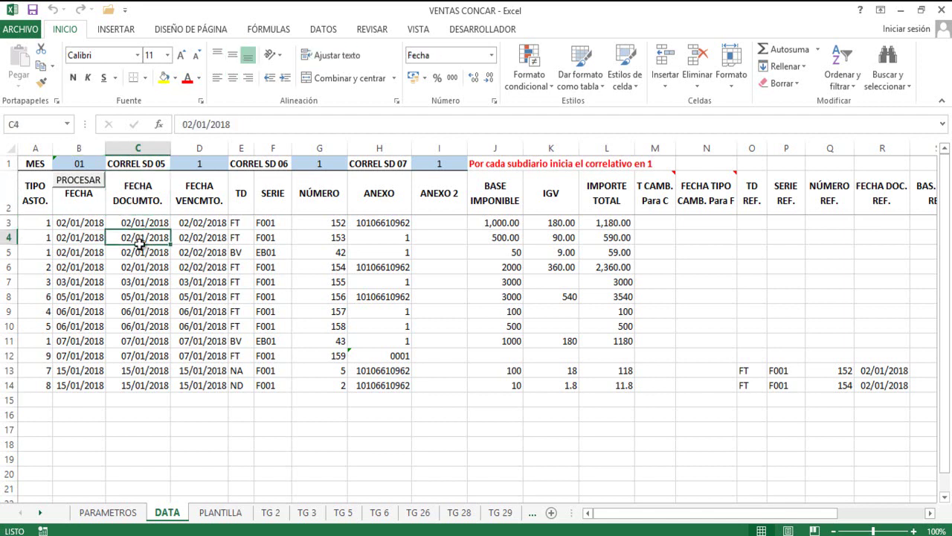
{"action": "left_click", "coordinate": [139, 280]}
{"action": "left_click", "coordinate": [137, 254]}
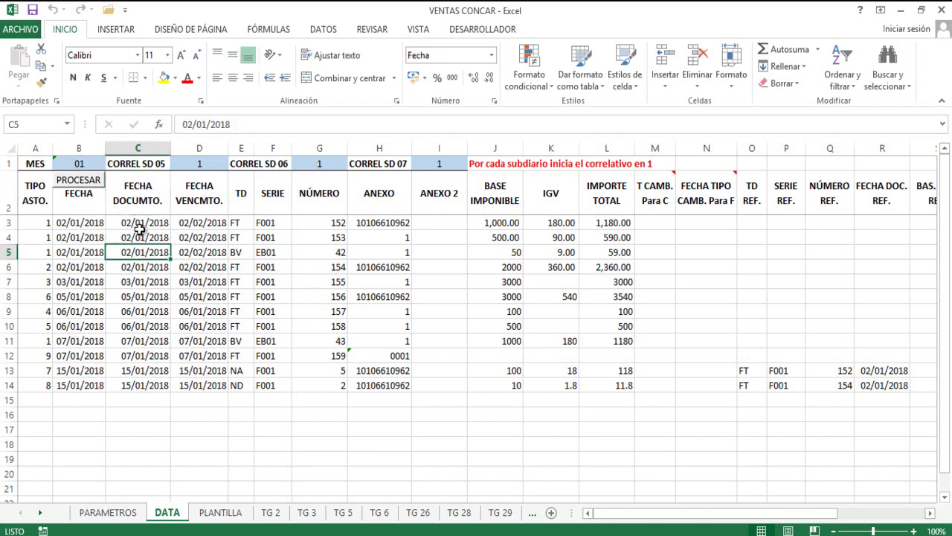
{"action": "left_click", "coordinate": [141, 224]}
{"action": "left_click", "coordinate": [141, 239]}
{"action": "left_click", "coordinate": [141, 256]}
{"action": "left_click", "coordinate": [141, 263]}
{"action": "left_click", "coordinate": [141, 239]}
Compare the FECHA VENCMTO. due dates in rows 3 to 7, such as 02/02/2018 and 03/01/2018.
{"action": "left_click", "coordinate": [198, 195]}
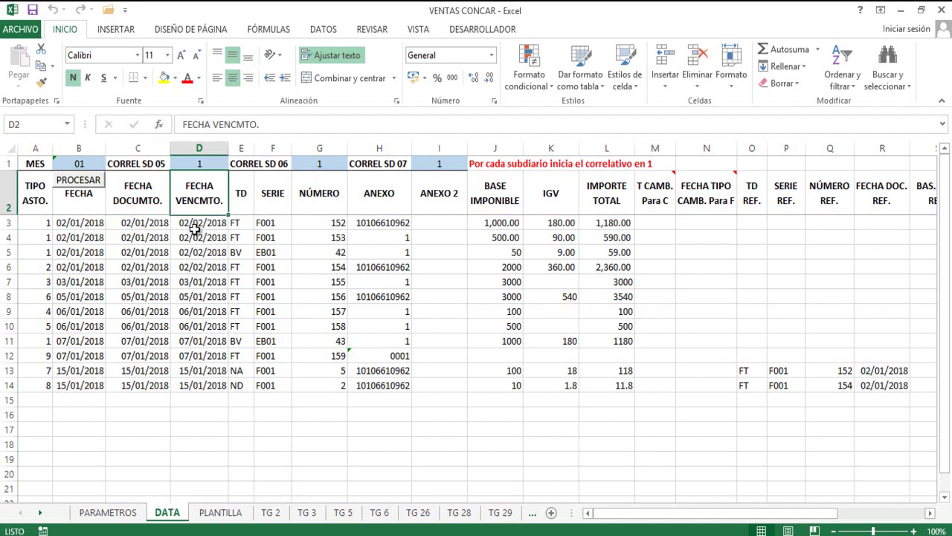
{"action": "left_click", "coordinate": [196, 234]}
{"action": "left_click", "coordinate": [195, 265]}
{"action": "left_click", "coordinate": [197, 239]}
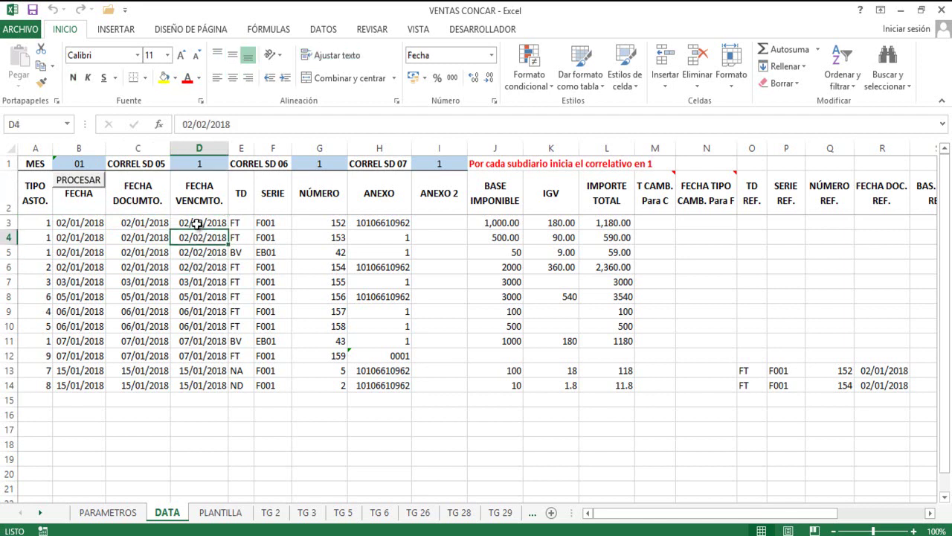
{"action": "left_click", "coordinate": [197, 223]}
{"action": "left_click", "coordinate": [197, 253]}
{"action": "left_click", "coordinate": [197, 281]}
{"action": "left_click", "coordinate": [199, 252]}
{"action": "left_click", "coordinate": [203, 238]}
{"action": "left_click", "coordinate": [203, 252]}
{"action": "left_click", "coordinate": [200, 281]}
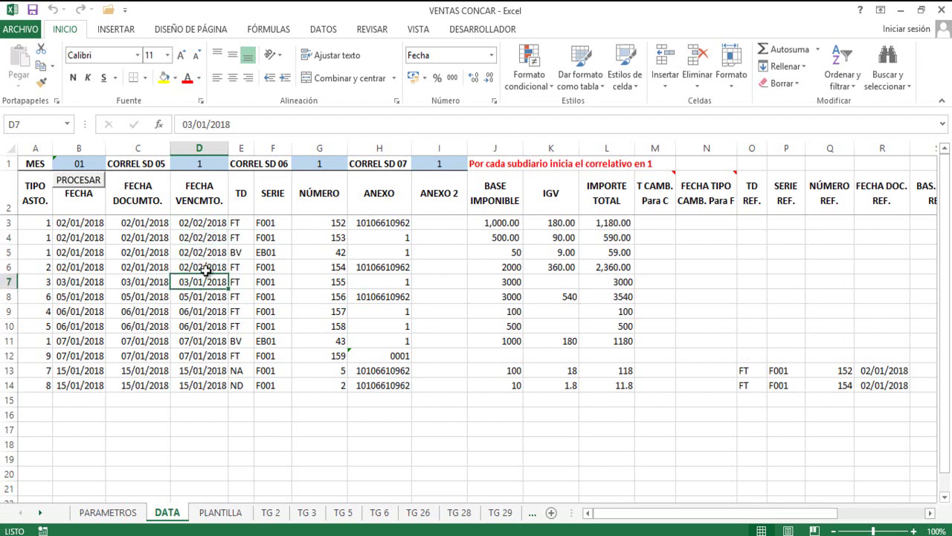
{"action": "left_click", "coordinate": [203, 267]}
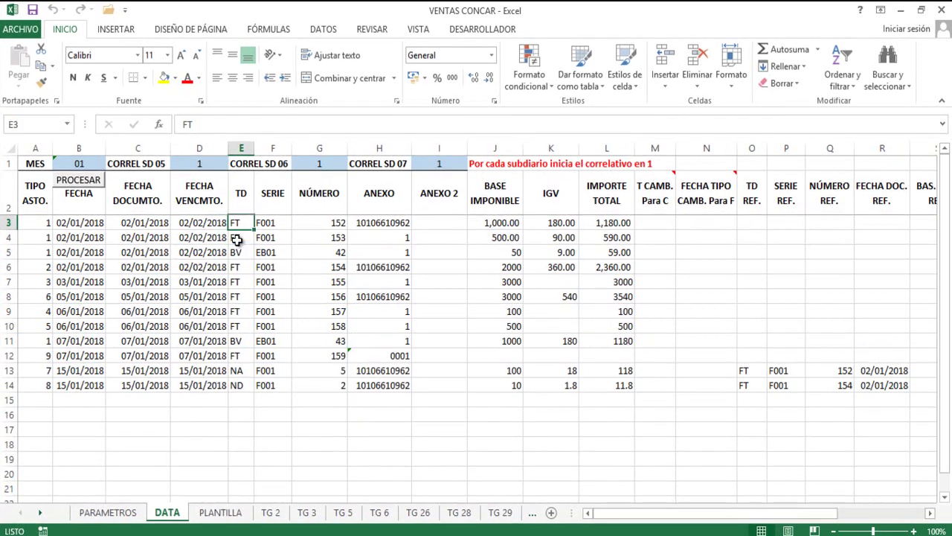
Compare the FT and BV codes in the TD column, then bring up the TG 6 table.
{"action": "left_click", "coordinate": [237, 239]}
{"action": "left_click", "coordinate": [236, 252]}
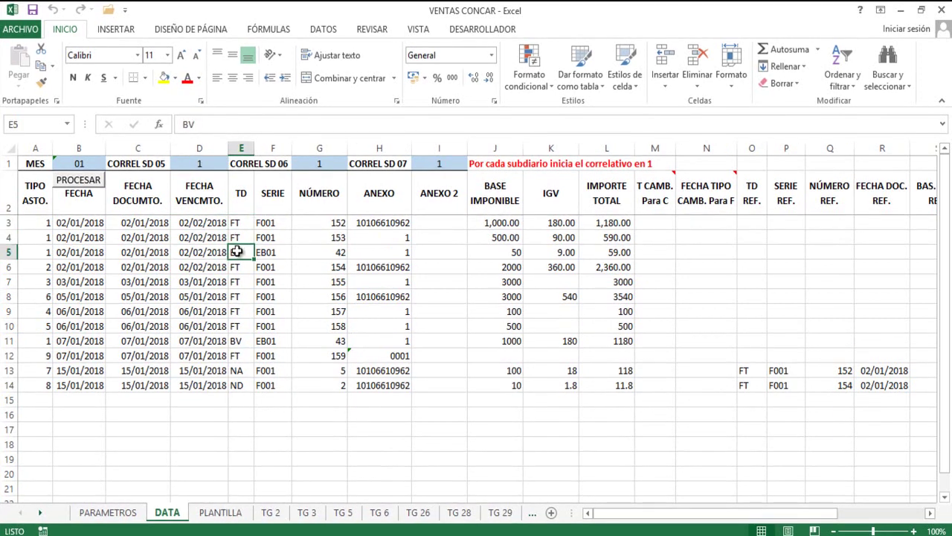
{"action": "left_click", "coordinate": [239, 238]}
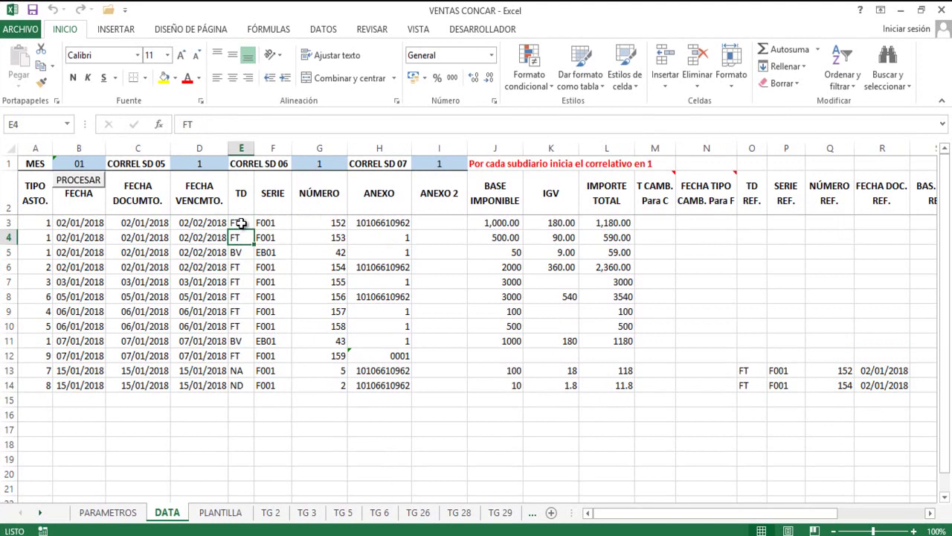
{"action": "left_click", "coordinate": [238, 225]}
{"action": "left_click", "coordinate": [236, 236]}
{"action": "left_click", "coordinate": [236, 253]}
{"action": "left_click", "coordinate": [237, 267]}
{"action": "left_click", "coordinate": [239, 254]}
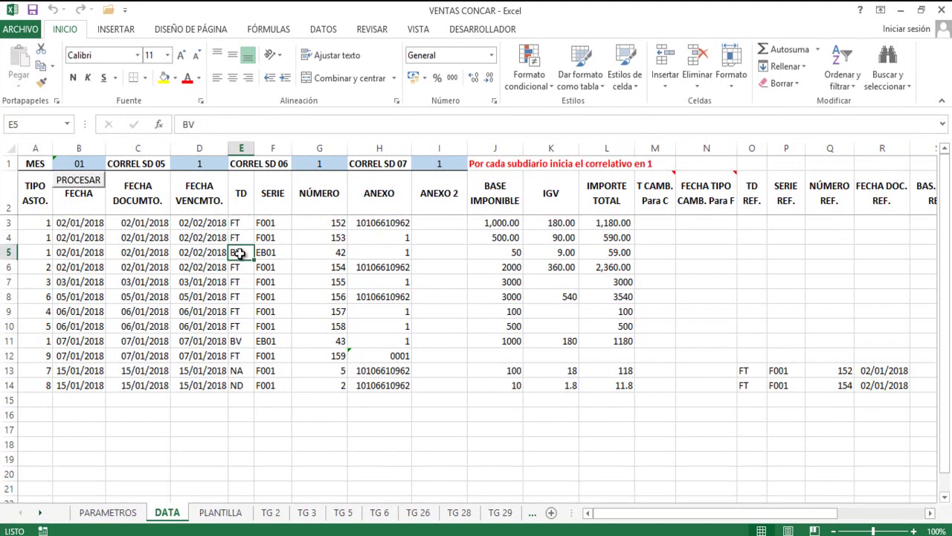
{"action": "left_click", "coordinate": [239, 238]}
{"action": "left_click", "coordinate": [243, 223]}
{"action": "left_click", "coordinate": [238, 251]}
{"action": "left_click", "coordinate": [236, 268]}
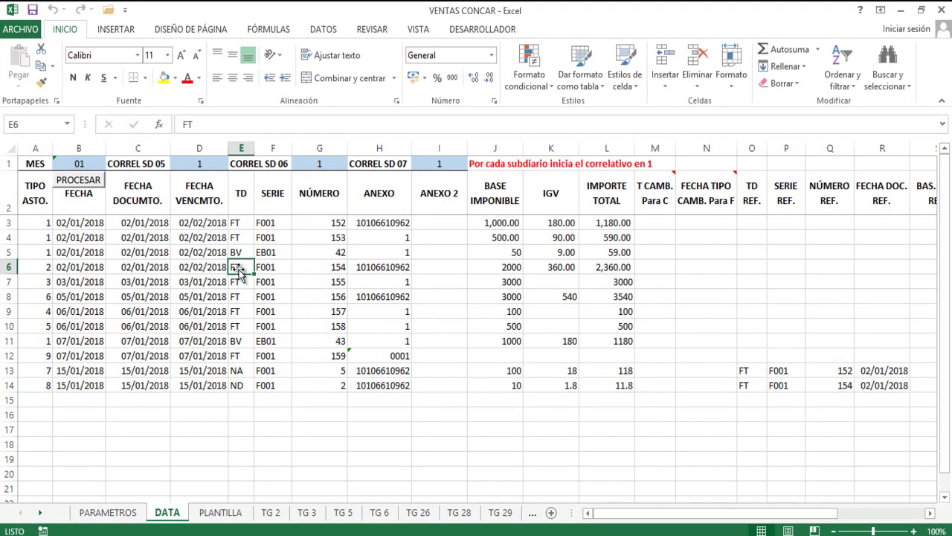
{"action": "left_click", "coordinate": [240, 252]}
{"action": "left_click", "coordinate": [243, 235]}
{"action": "left_click", "coordinate": [241, 250]}
{"action": "left_click", "coordinate": [240, 266]}
{"action": "left_click", "coordinate": [380, 512]}
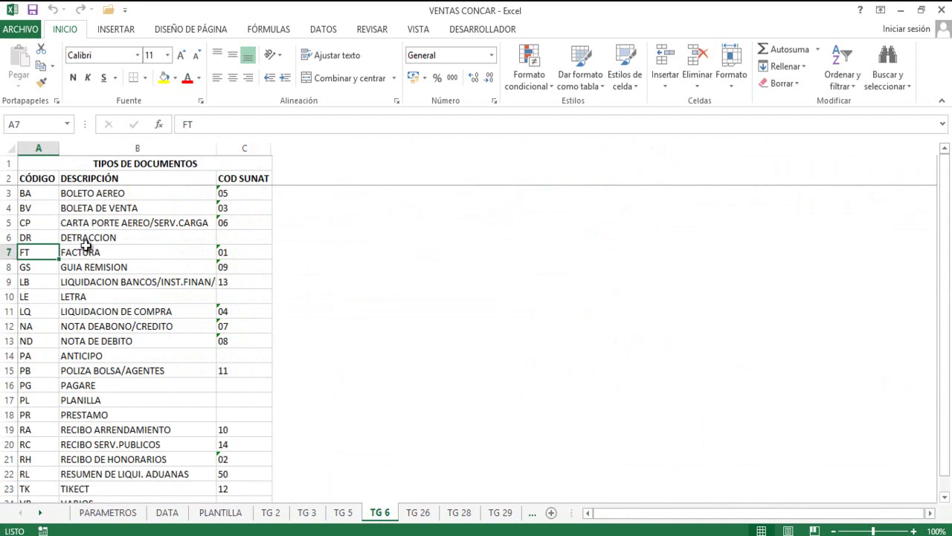
Review TG 6 codes BV (BOLETA DE VENTA), LE (LETRA), DR (DETRACCION) and GS (GUIA REMISION), then return to DATA.
{"action": "left_click", "coordinate": [32, 210]}
{"action": "left_click", "coordinate": [87, 209]}
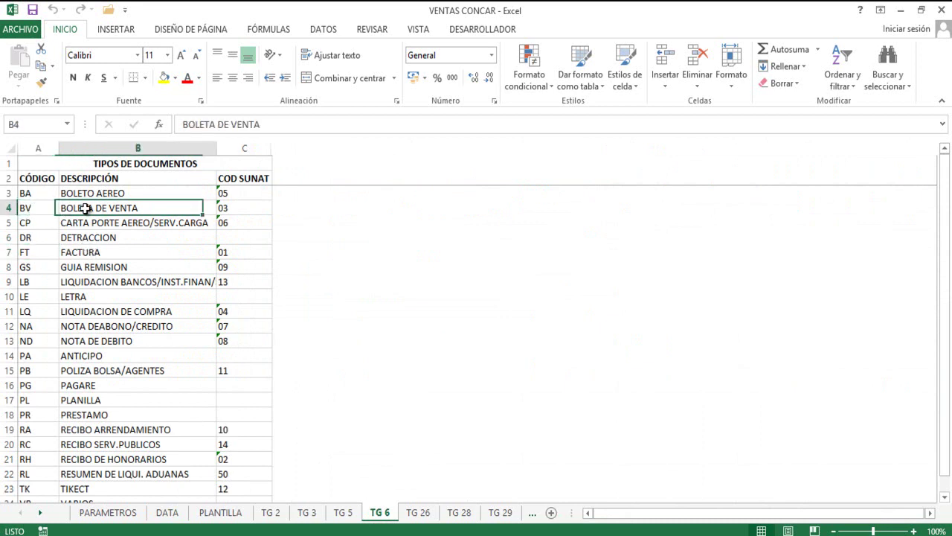
{"action": "left_click", "coordinate": [35, 296]}
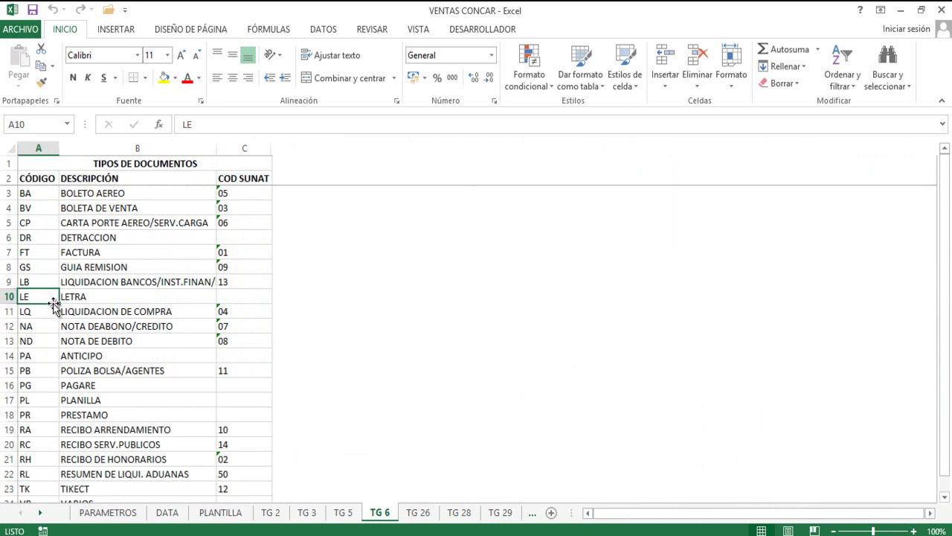
{"action": "scroll", "coordinate": [53, 307], "scroll_direction": "down", "scroll_amount": 3}
{"action": "scroll", "coordinate": [53, 306], "scroll_direction": "up", "scroll_amount": 3}
{"action": "left_click", "coordinate": [35, 237]}
{"action": "left_click", "coordinate": [97, 237]}
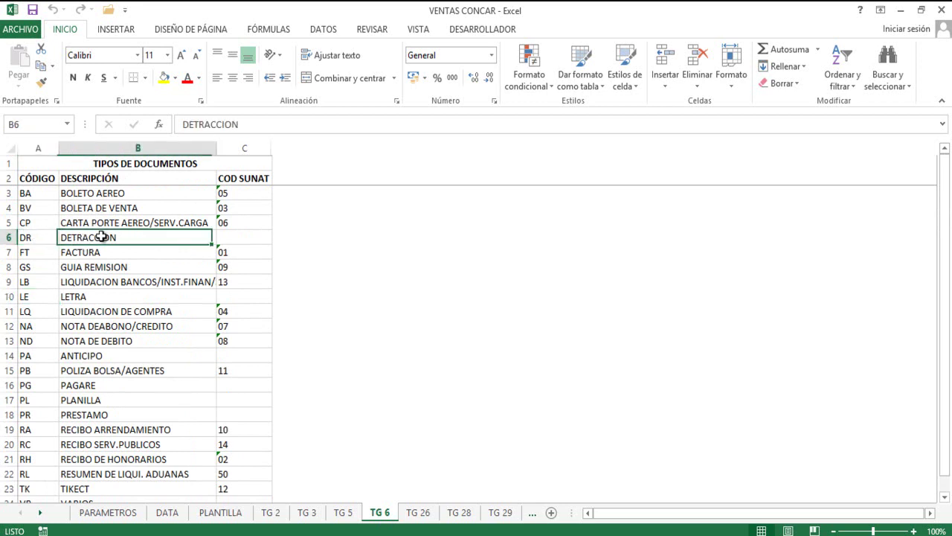
{"action": "left_click", "coordinate": [30, 237]}
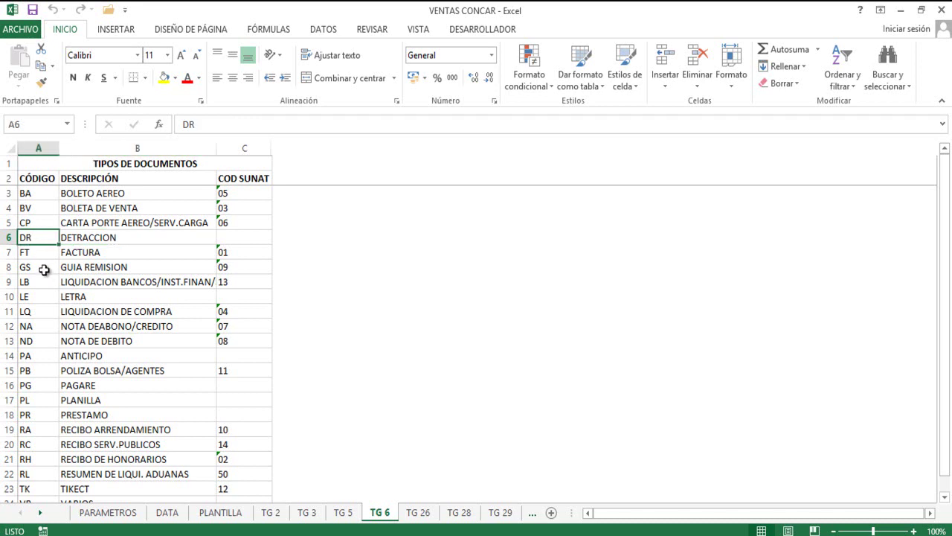
{"action": "left_click", "coordinate": [44, 269]}
{"action": "left_click", "coordinate": [108, 269]}
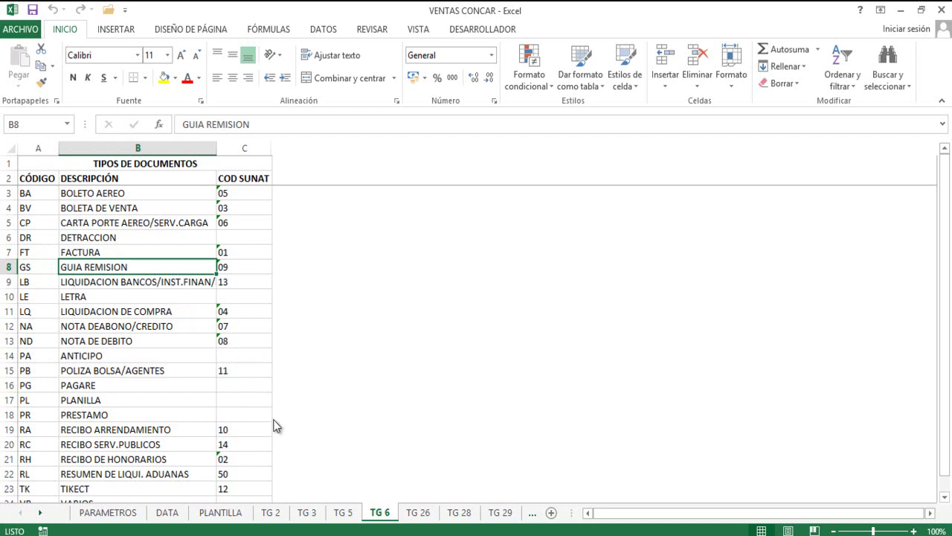
{"action": "left_click", "coordinate": [168, 512]}
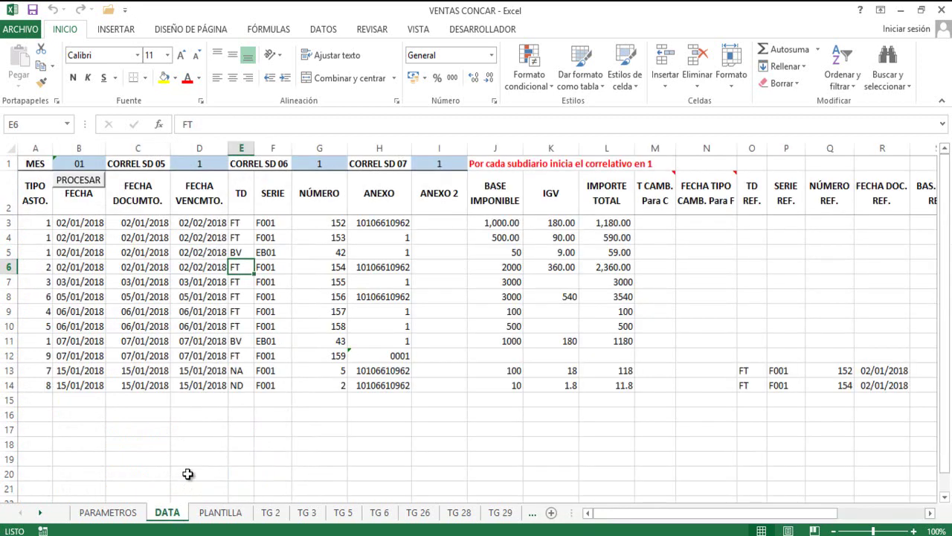
{"action": "left_click", "coordinate": [237, 237]}
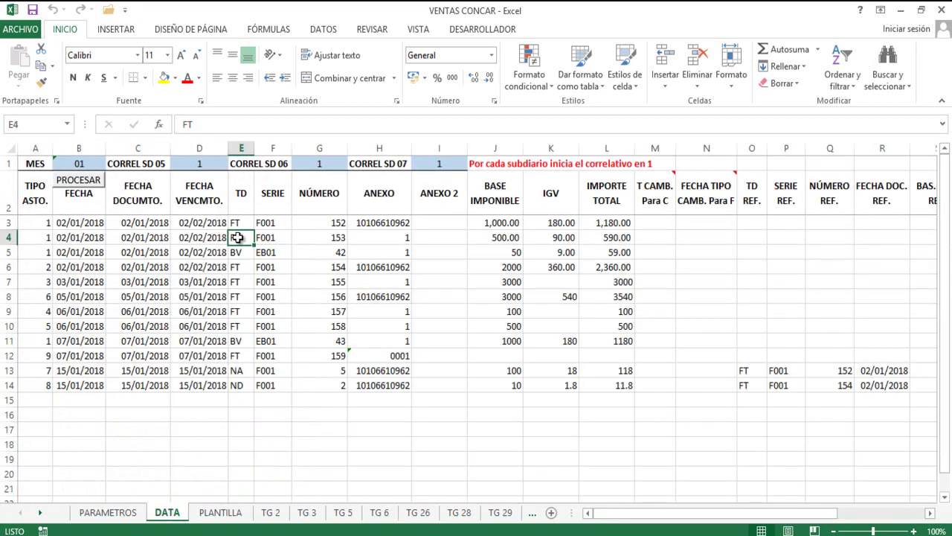
{"action": "left_click", "coordinate": [238, 223]}
{"action": "left_click", "coordinate": [242, 250]}
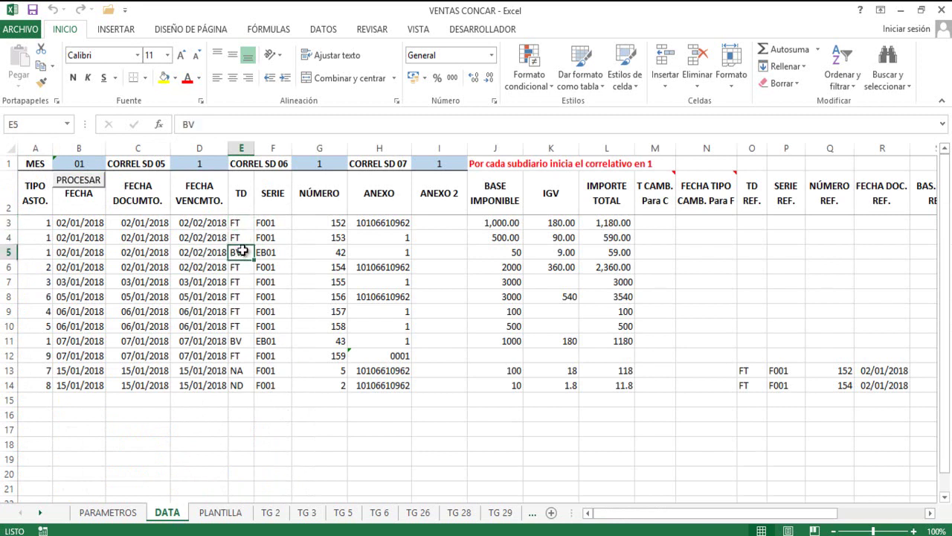
{"action": "left_click", "coordinate": [243, 238]}
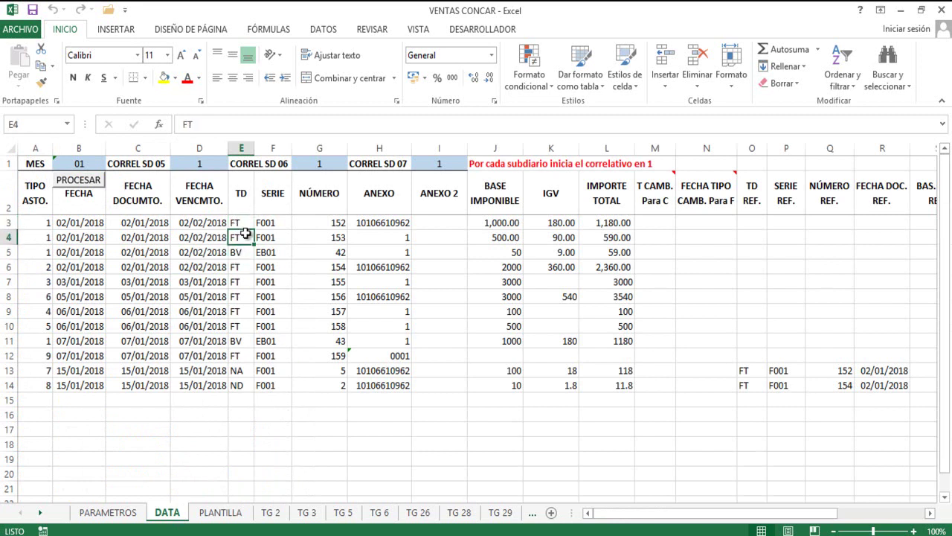
{"action": "left_click", "coordinate": [242, 222]}
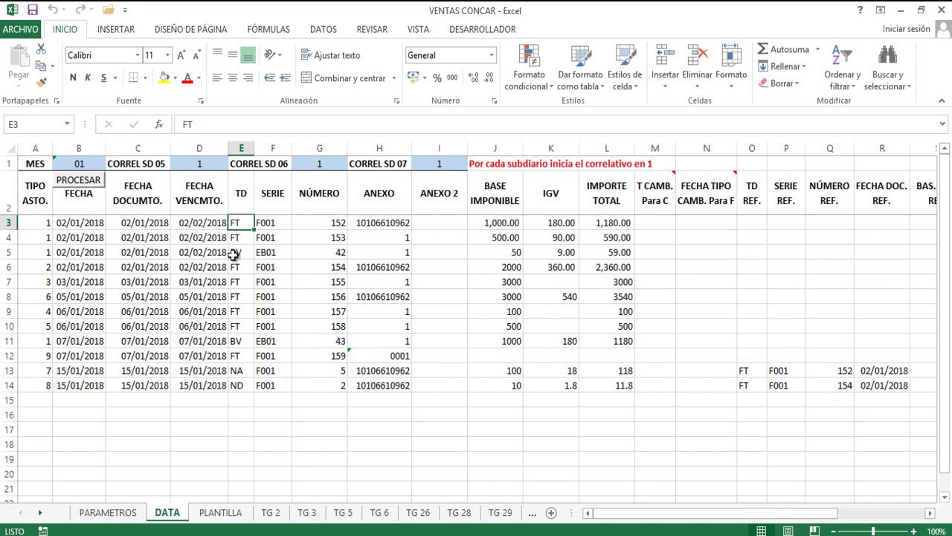
{"action": "left_click", "coordinate": [236, 253]}
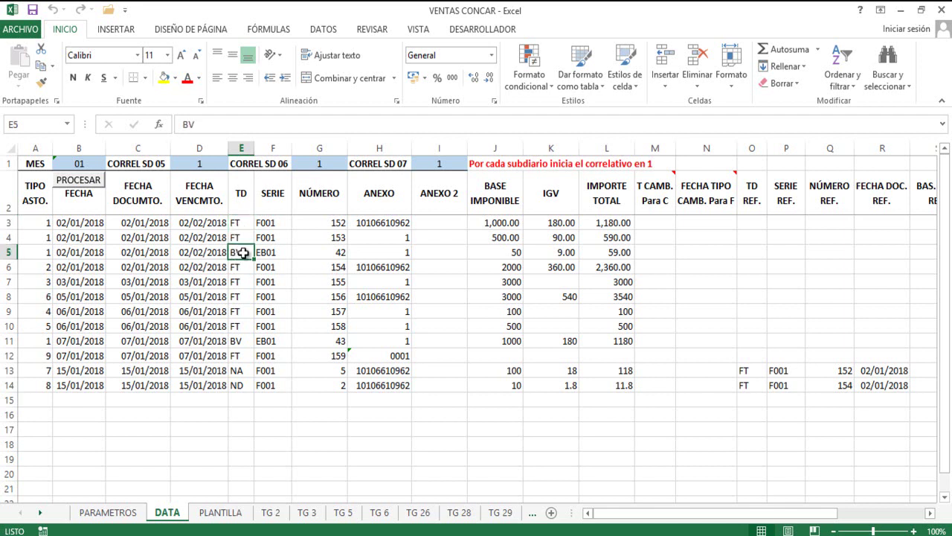
{"action": "left_click", "coordinate": [238, 370]}
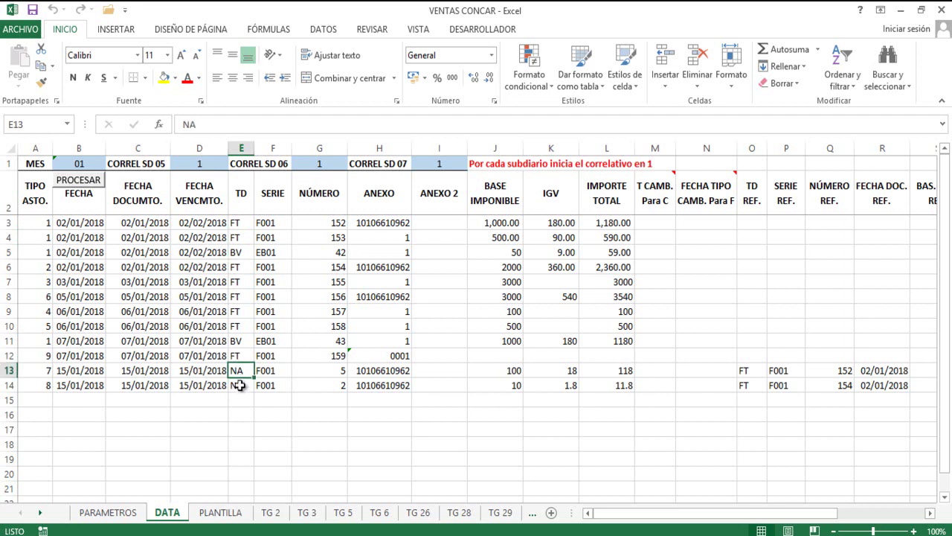
{"action": "left_click", "coordinate": [240, 385]}
{"action": "left_click", "coordinate": [239, 267]}
{"action": "left_click", "coordinate": [235, 238]}
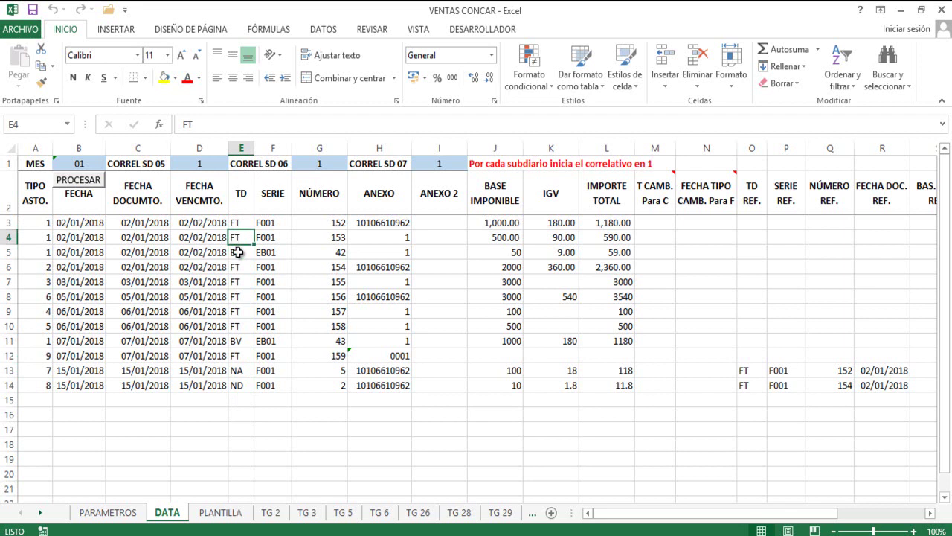
{"action": "left_click", "coordinate": [237, 253]}
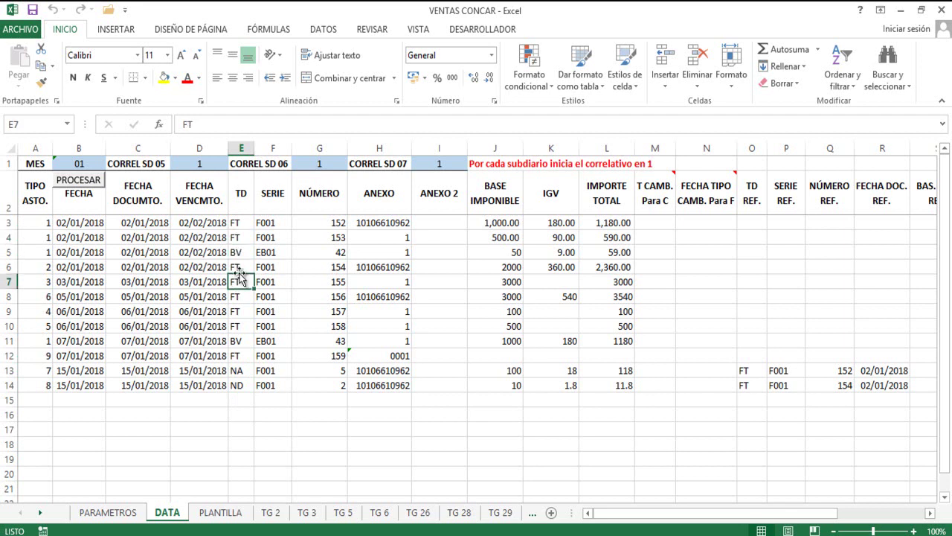
{"action": "left_click", "coordinate": [238, 267]}
{"action": "left_click", "coordinate": [237, 282]}
{"action": "left_click", "coordinate": [236, 308]}
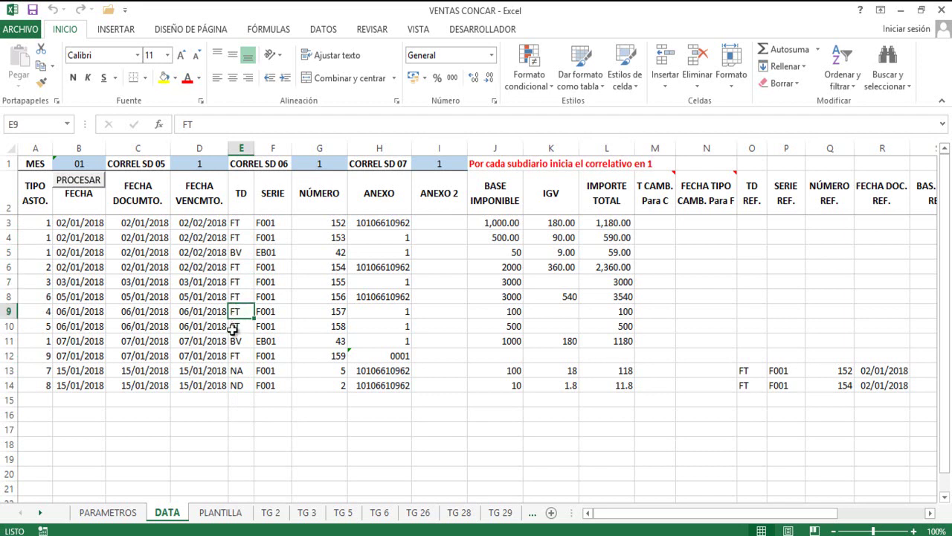
{"action": "left_click", "coordinate": [236, 329]}
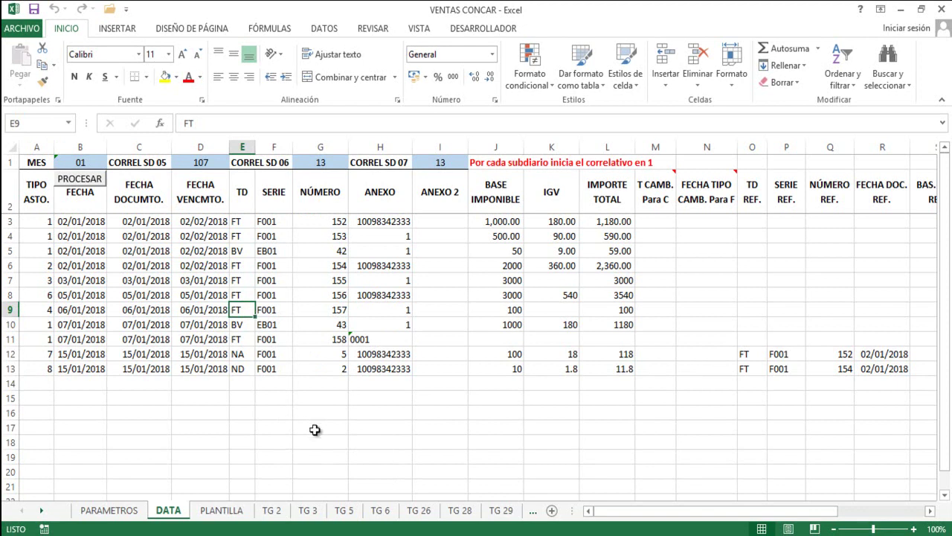
{"action": "left_click", "coordinate": [386, 511]}
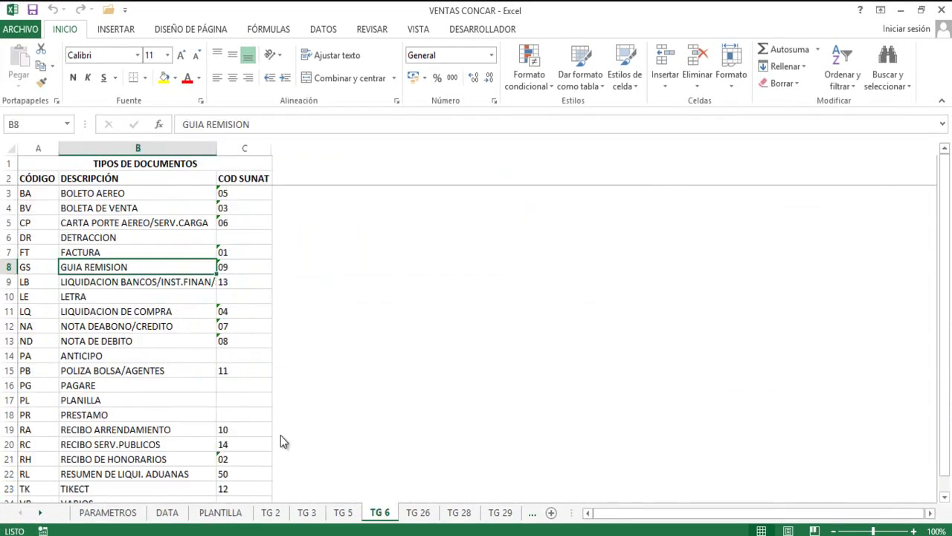
{"action": "left_click", "coordinate": [168, 512]}
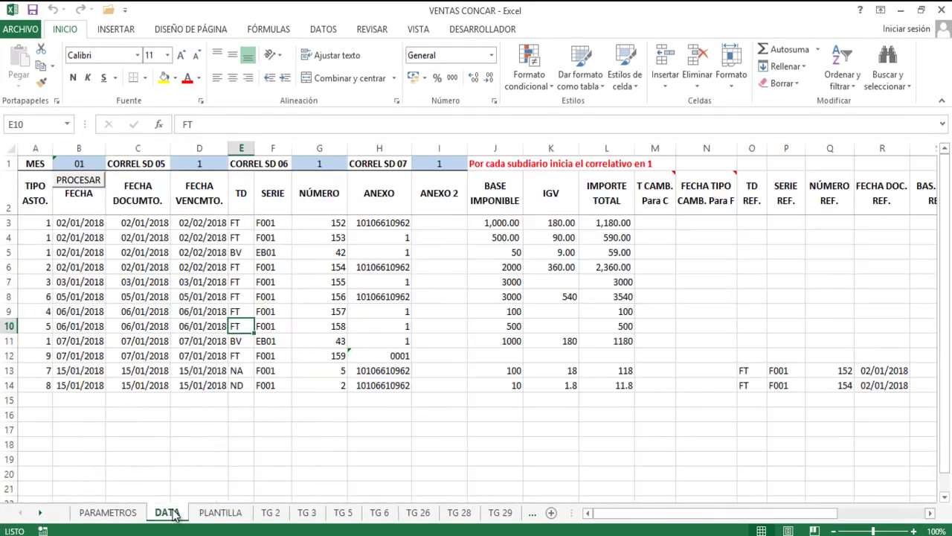
{"action": "left_click", "coordinate": [272, 195]}
{"action": "left_click", "coordinate": [270, 268]}
{"action": "left_click", "coordinate": [260, 252]}
{"action": "left_click", "coordinate": [270, 238]}
{"action": "left_click", "coordinate": [276, 225]}
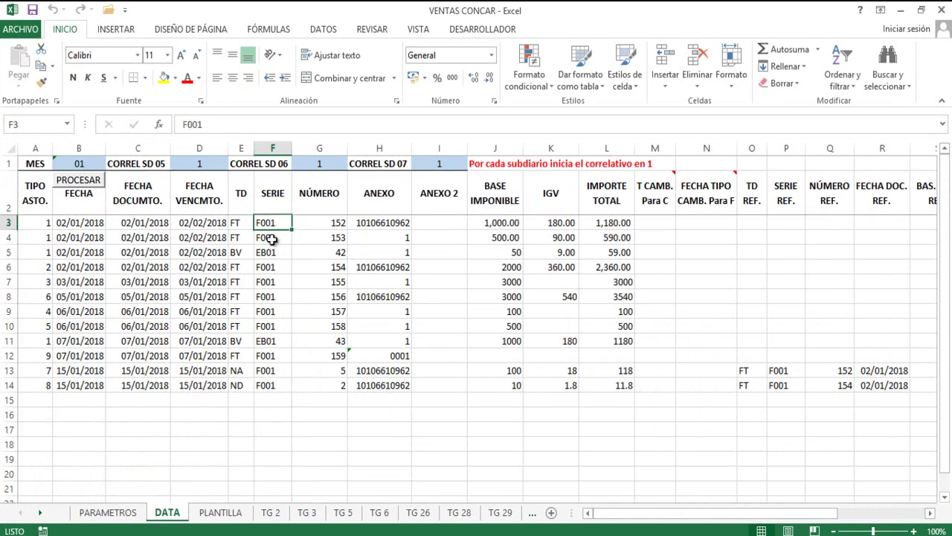
{"action": "left_click", "coordinate": [269, 266]}
{"action": "left_click", "coordinate": [285, 239]}
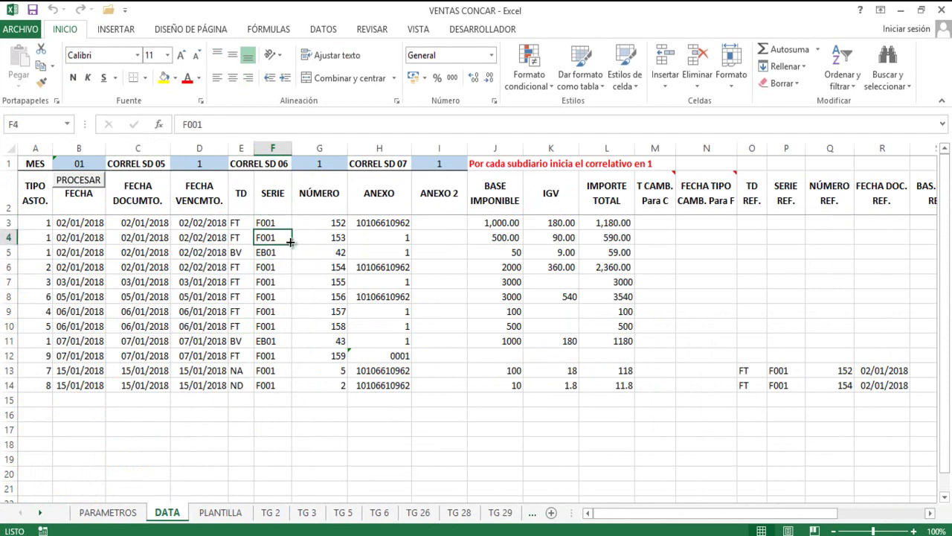
{"action": "left_click", "coordinate": [317, 203]}
{"action": "left_click", "coordinate": [319, 228]}
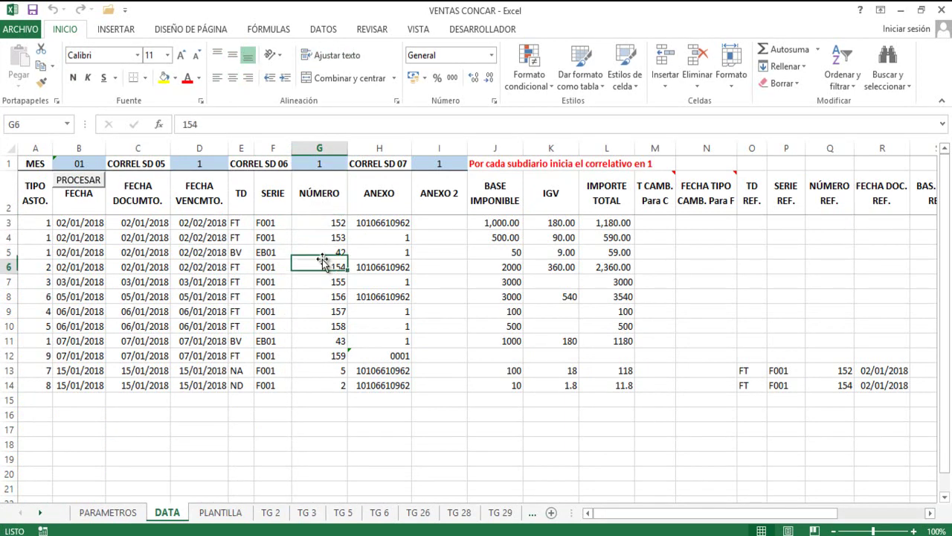
{"action": "left_click", "coordinate": [325, 238]}
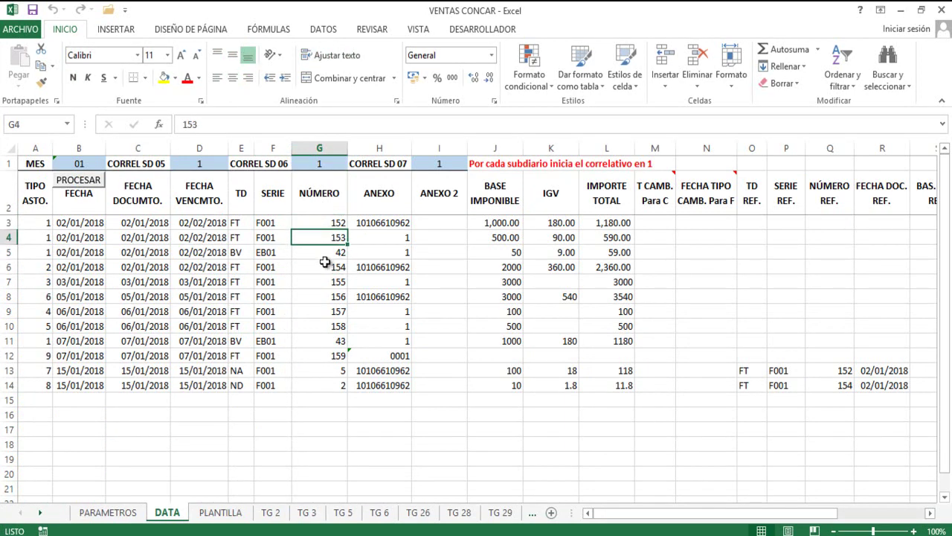
{"action": "left_click", "coordinate": [323, 268]}
{"action": "left_click", "coordinate": [324, 297]}
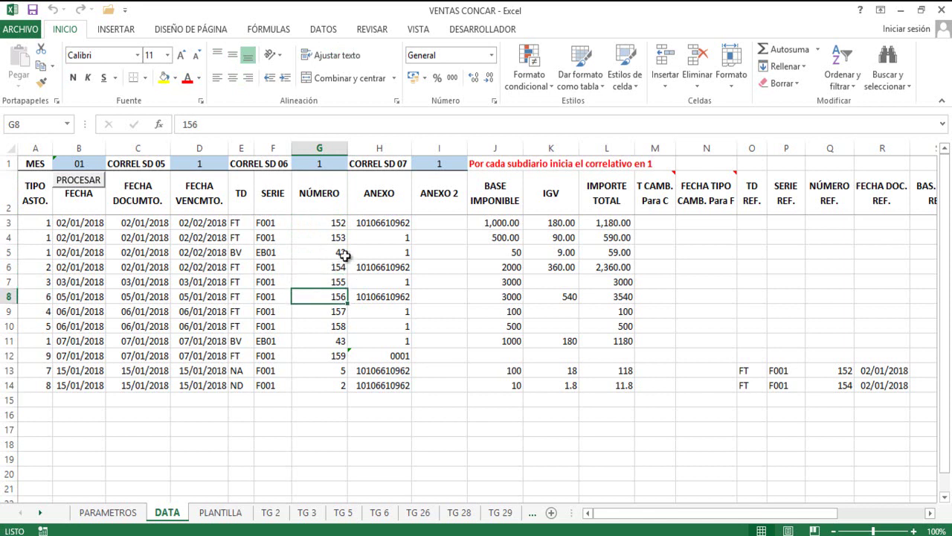
{"action": "left_click", "coordinate": [377, 204]}
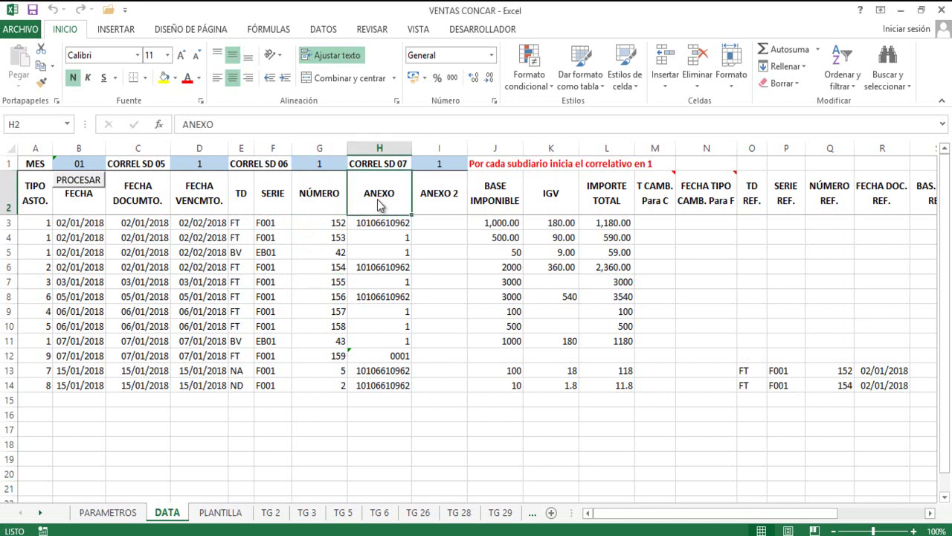
{"action": "left_click", "coordinate": [377, 223]}
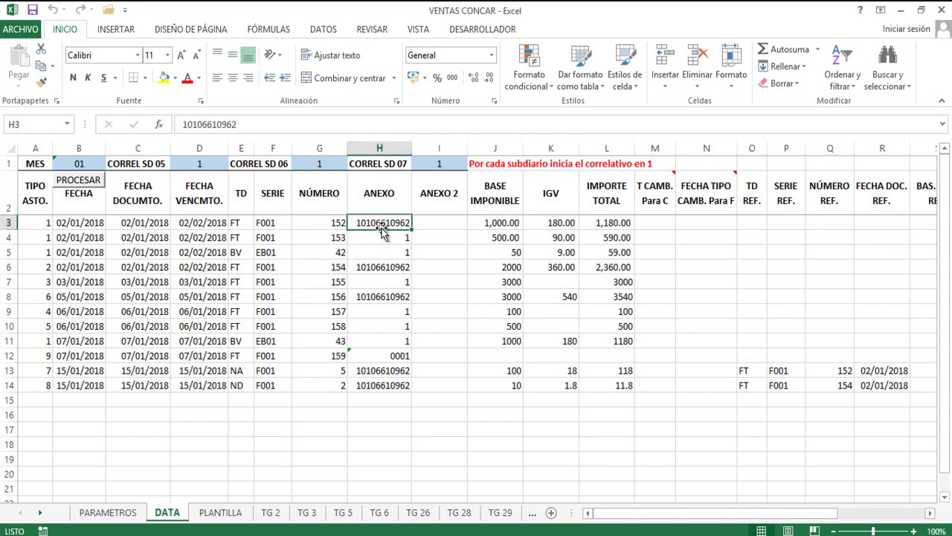
{"action": "left_click", "coordinate": [384, 235]}
{"action": "left_click", "coordinate": [386, 222]}
{"action": "left_click", "coordinate": [386, 236]}
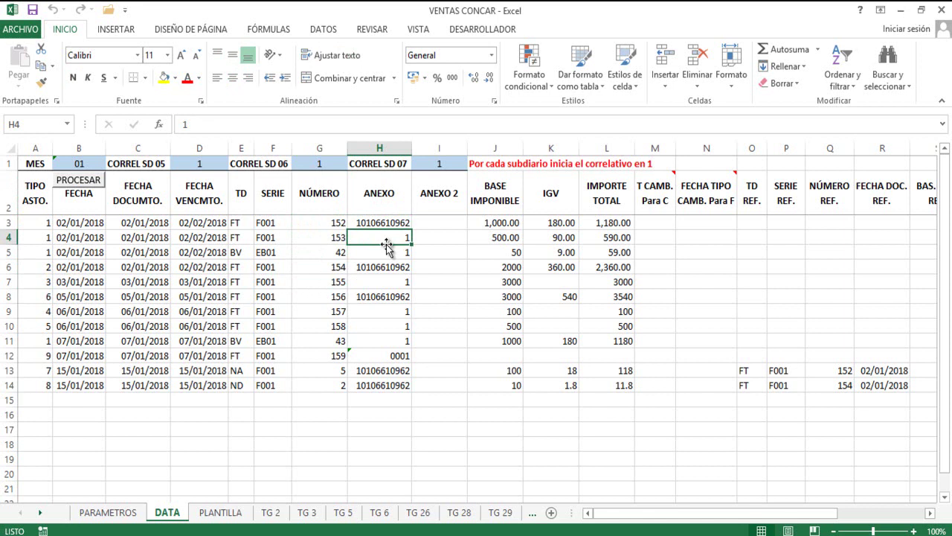
{"action": "left_click", "coordinate": [385, 250]}
{"action": "left_click", "coordinate": [390, 236]}
{"action": "left_click", "coordinate": [392, 253]}
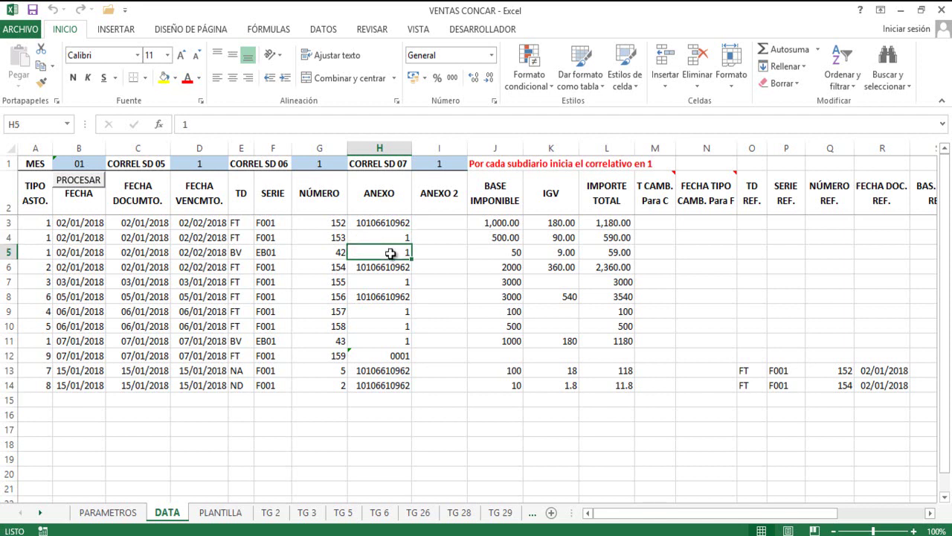
{"action": "left_click", "coordinate": [391, 355]}
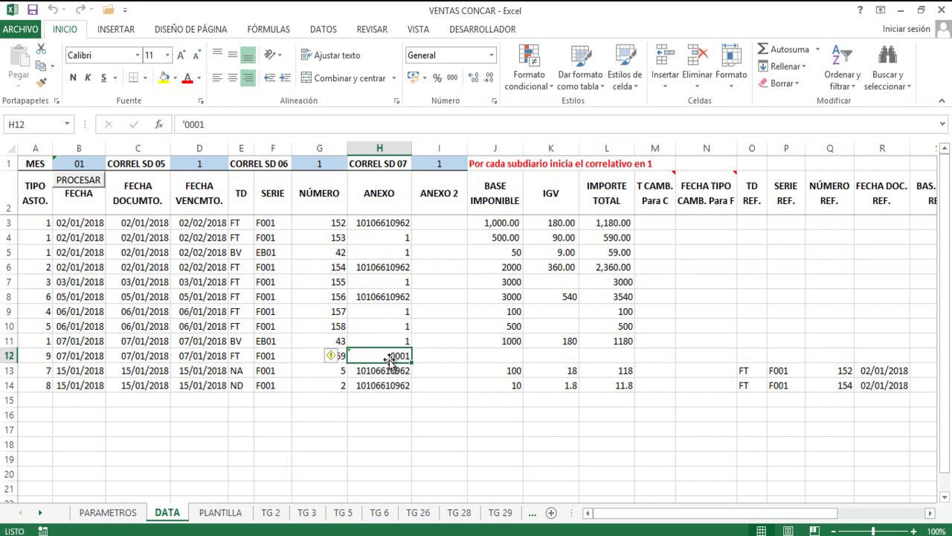
{"action": "left_click", "coordinate": [393, 237]}
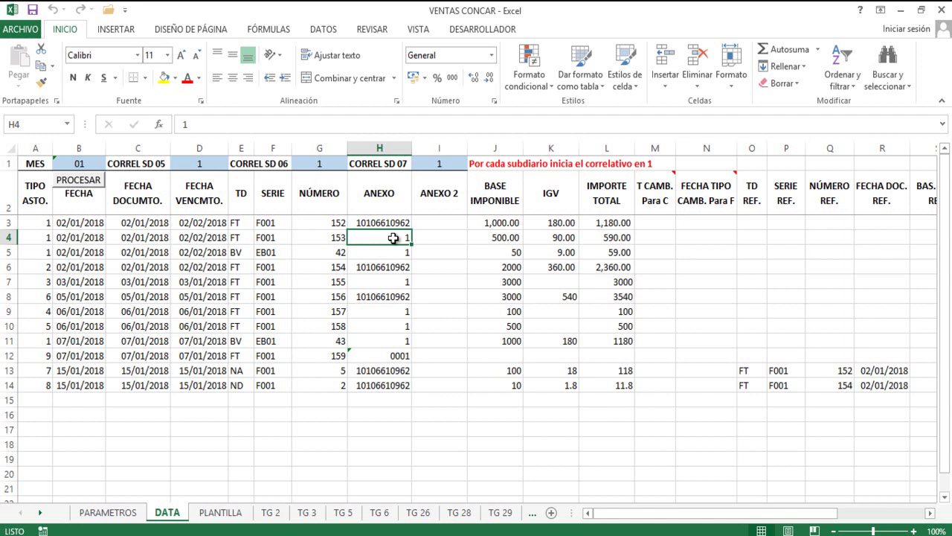
{"action": "left_click", "coordinate": [444, 207]}
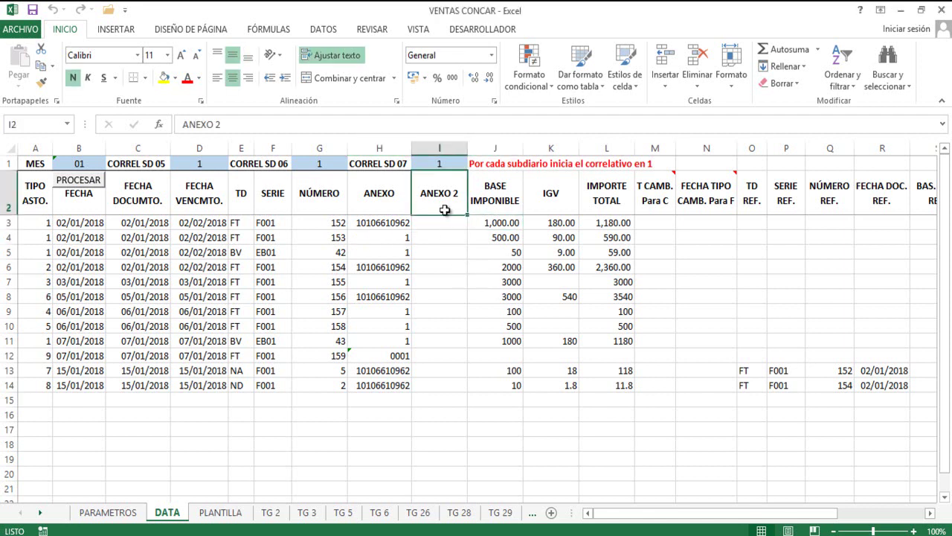
{"action": "left_click", "coordinate": [445, 255]}
{"action": "left_click", "coordinate": [447, 297]}
{"action": "left_click", "coordinate": [447, 255]}
{"action": "left_click", "coordinate": [451, 235]}
{"action": "left_click", "coordinate": [447, 267]}
{"action": "left_click", "coordinate": [449, 295]}
{"action": "left_click", "coordinate": [449, 277]}
{"action": "left_click", "coordinate": [449, 294]}
{"action": "left_click", "coordinate": [449, 267]}
{"action": "left_click", "coordinate": [450, 249]}
{"action": "left_click", "coordinate": [450, 237]}
{"action": "left_click", "coordinate": [452, 265]}
{"action": "left_click", "coordinate": [451, 235]}
{"action": "left_click", "coordinate": [448, 253]}
{"action": "left_click", "coordinate": [447, 284]}
{"action": "left_click", "coordinate": [446, 249]}
{"action": "left_click", "coordinate": [447, 236]}
{"action": "left_click", "coordinate": [496, 199]}
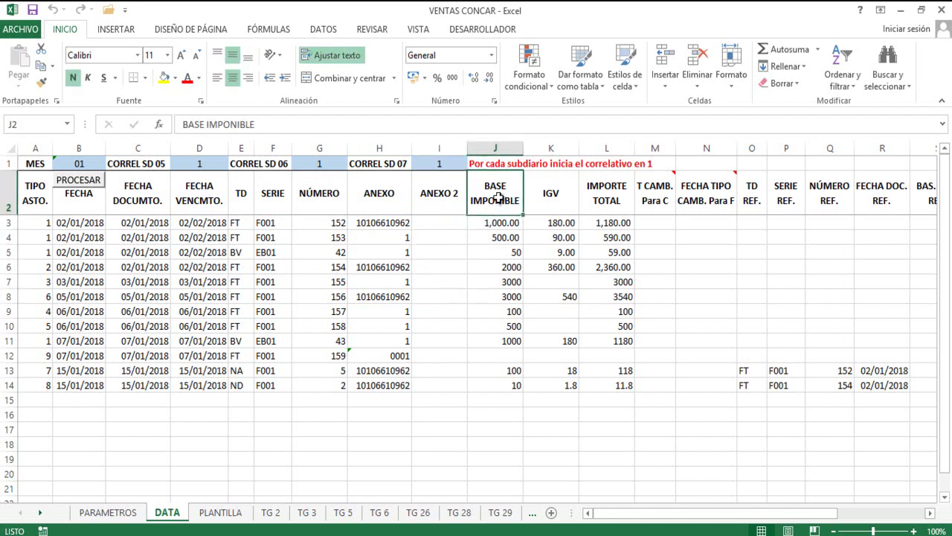
{"action": "left_click", "coordinate": [500, 225]}
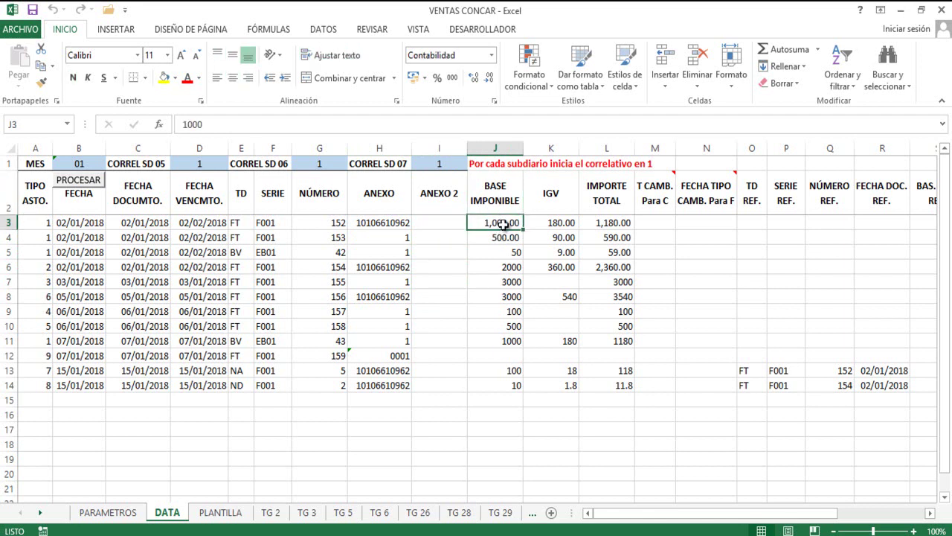
{"action": "left_click", "coordinate": [499, 238]}
{"action": "left_click", "coordinate": [498, 223]}
{"action": "left_click", "coordinate": [499, 237]}
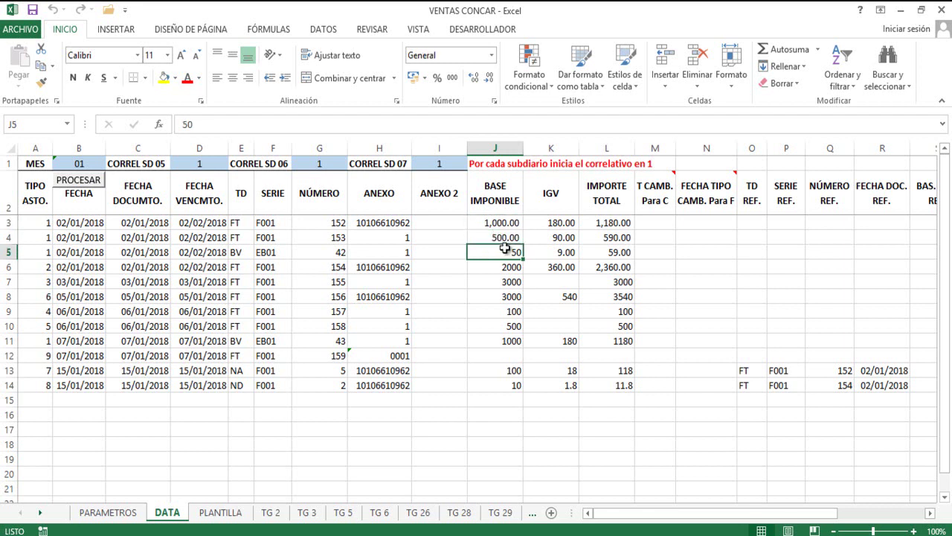
{"action": "left_click", "coordinate": [554, 194]}
{"action": "left_click", "coordinate": [558, 224]}
{"action": "left_click", "coordinate": [557, 238]}
{"action": "left_click", "coordinate": [557, 266]}
{"action": "left_click", "coordinate": [557, 252]}
{"action": "left_click", "coordinate": [557, 237]}
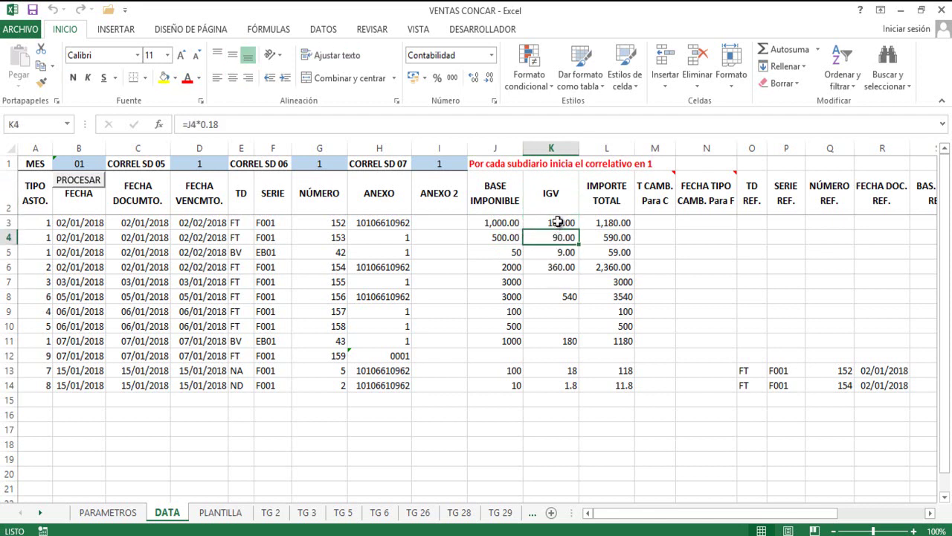
{"action": "left_click", "coordinate": [551, 253]}
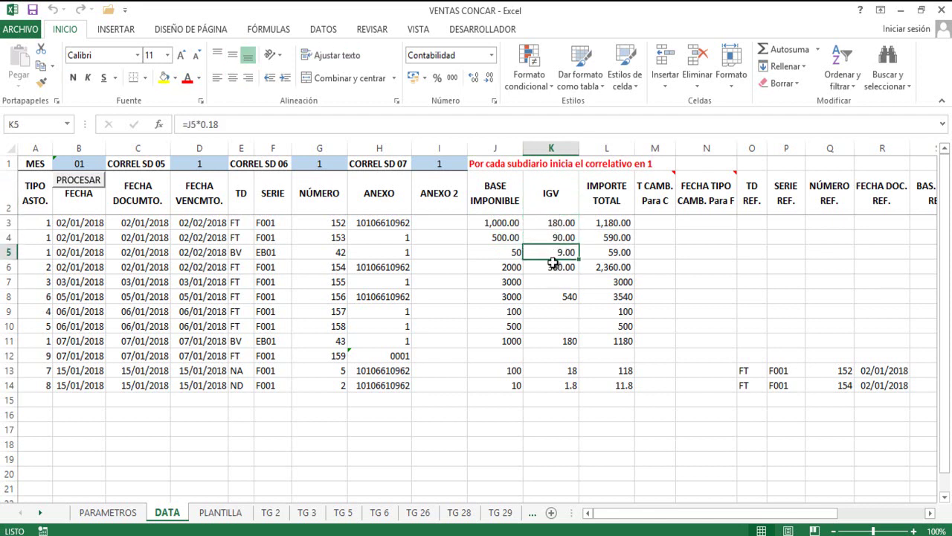
{"action": "left_click", "coordinate": [558, 224]}
{"action": "key", "text": "Down"}
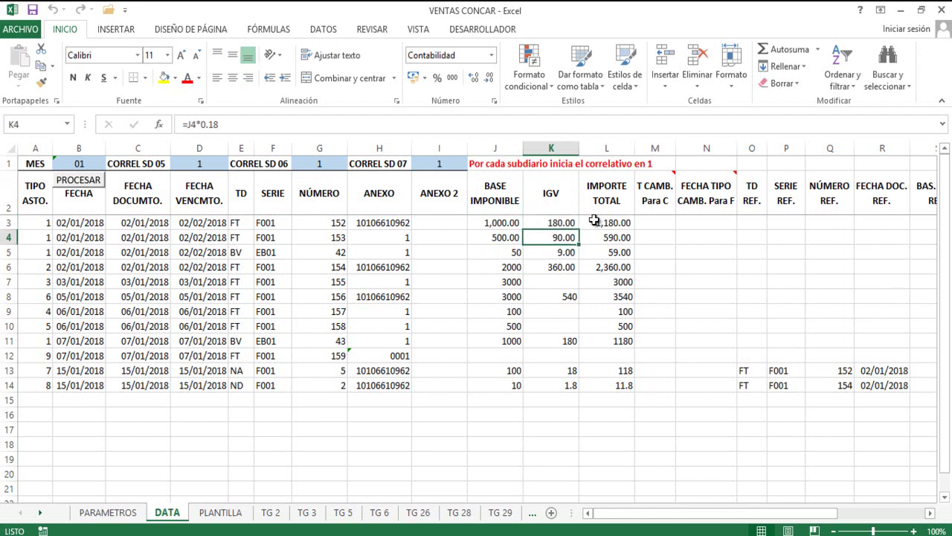
{"action": "left_click", "coordinate": [606, 192]}
{"action": "left_click", "coordinate": [605, 223]}
{"action": "left_click", "coordinate": [606, 240]}
{"action": "left_click", "coordinate": [606, 254]}
{"action": "left_click", "coordinate": [608, 238]}
{"action": "left_click", "coordinate": [610, 222]}
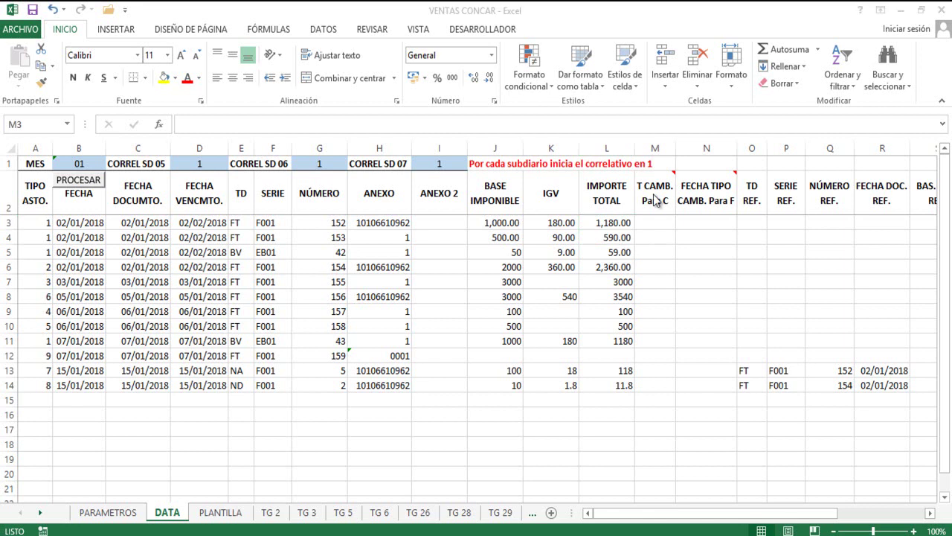
Note the T CAMB. Para C heading and the empty exchange-rate cells M3–M5, then go to PARAMETROS.
{"action": "left_click", "coordinate": [662, 197]}
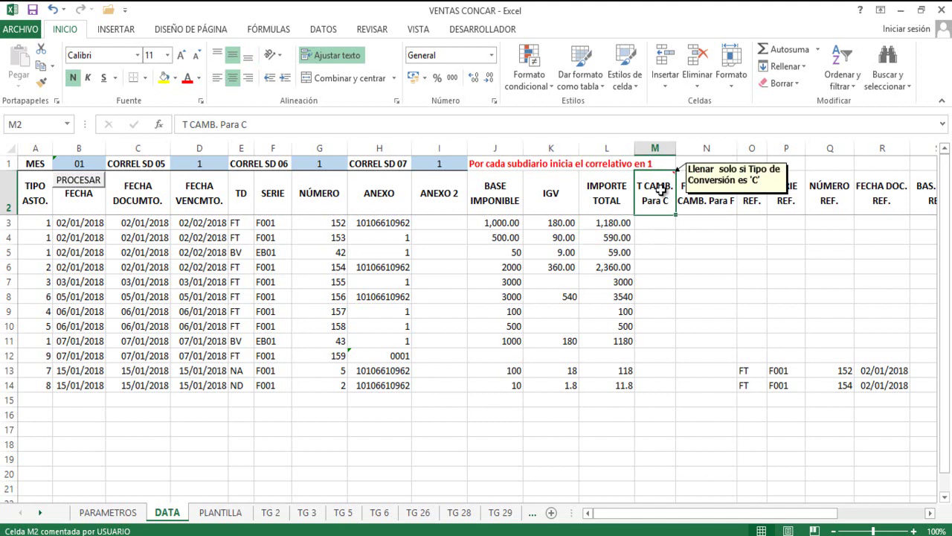
{"action": "left_click", "coordinate": [662, 236]}
{"action": "left_click", "coordinate": [652, 223]}
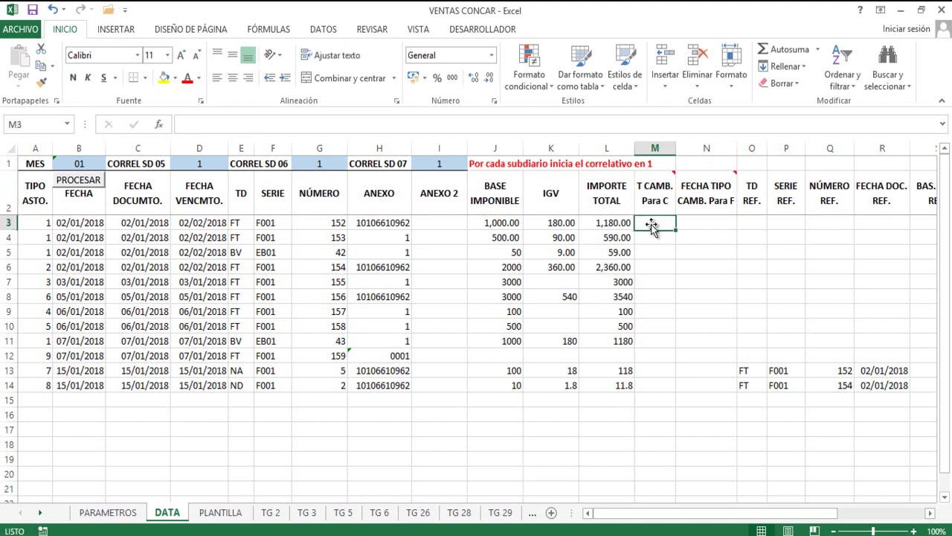
{"action": "left_click", "coordinate": [648, 267]}
{"action": "left_click", "coordinate": [653, 251]}
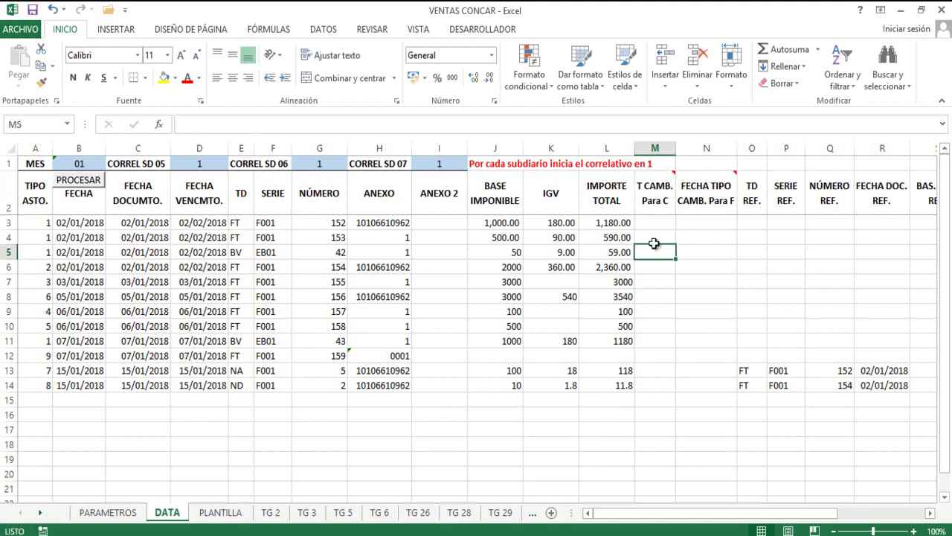
{"action": "left_click", "coordinate": [653, 237]}
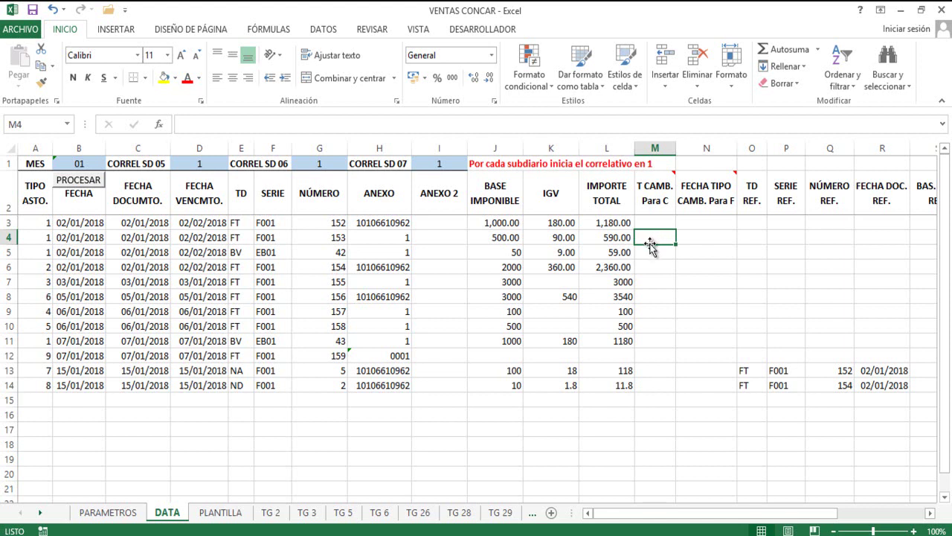
{"action": "left_click", "coordinate": [121, 513]}
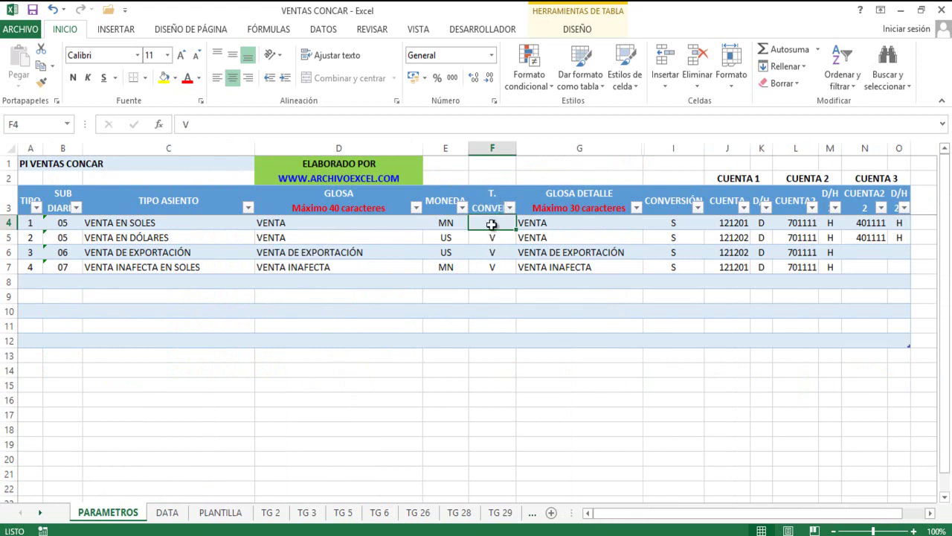
Review the conversion type values in PARAMETROS column F, ending on VENTA EN SOLES.
{"action": "left_click", "coordinate": [491, 250]}
{"action": "left_click", "coordinate": [494, 235]}
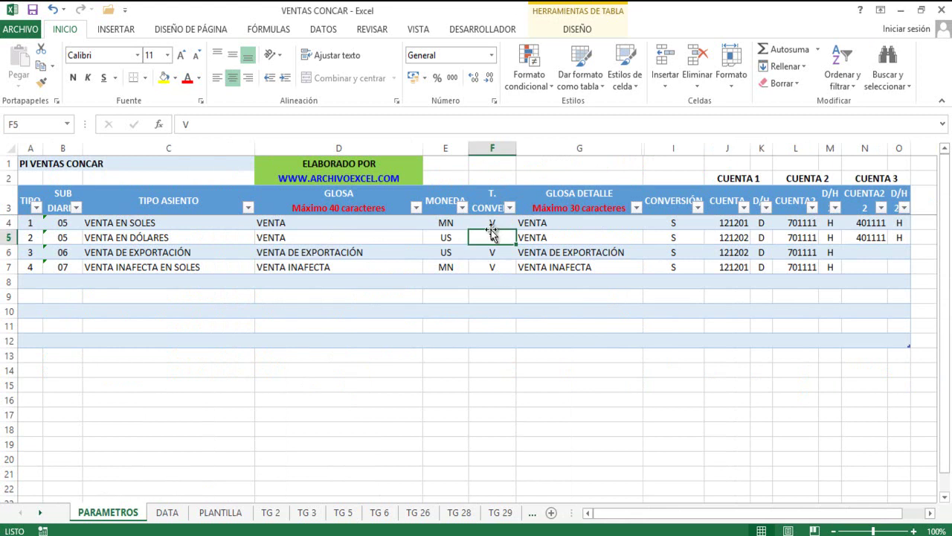
{"action": "left_click", "coordinate": [494, 221]}
{"action": "left_click", "coordinate": [494, 237]}
{"action": "left_click", "coordinate": [492, 252]}
{"action": "left_click", "coordinate": [492, 267]}
{"action": "left_click", "coordinate": [492, 250]}
{"action": "left_click", "coordinate": [492, 237]}
{"action": "left_click", "coordinate": [492, 250]}
{"action": "left_click", "coordinate": [494, 235]}
{"action": "left_click", "coordinate": [498, 223]}
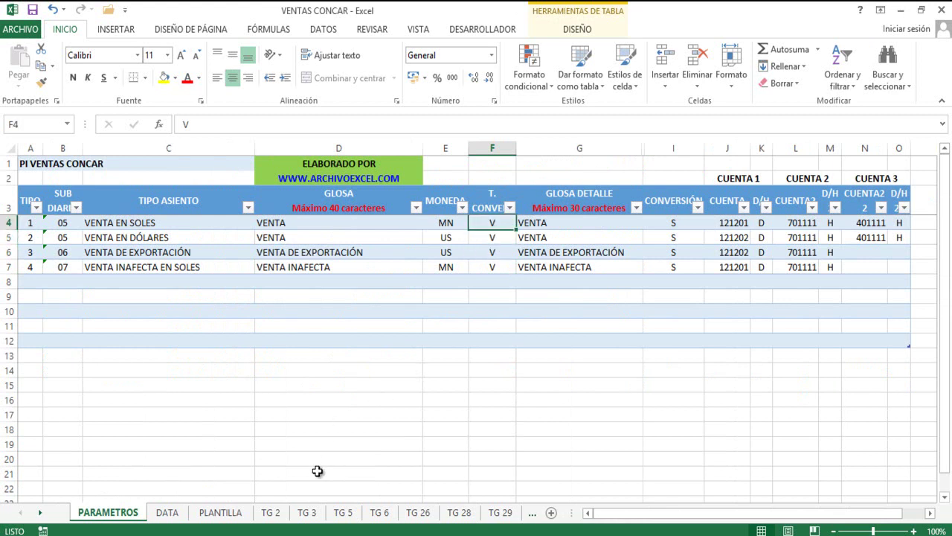
On PLANTILLA, read the allowed Tipo de Conversión codes: C Especial, M Compra, V Venta, F by date.
{"action": "left_click", "coordinate": [220, 514]}
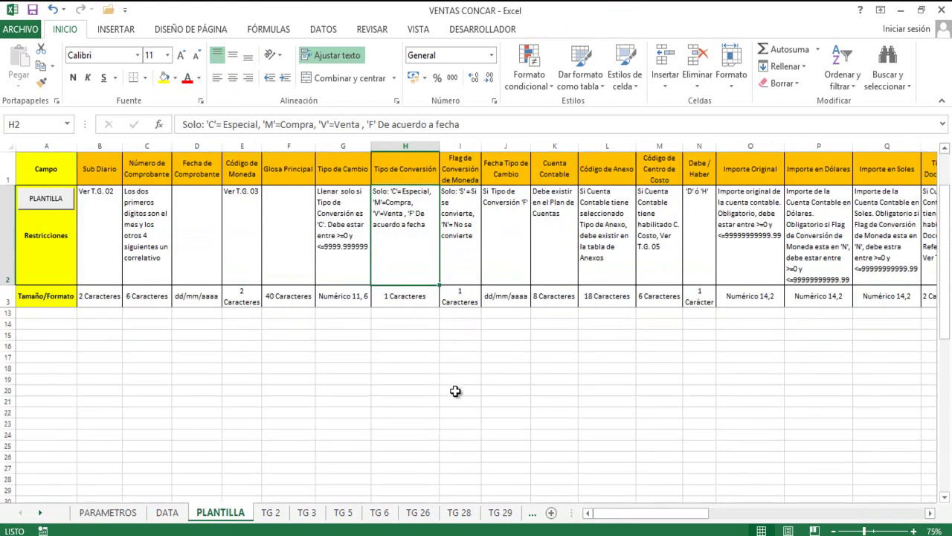
{"action": "scroll", "coordinate": [520, 364], "scroll_direction": "up", "scroll_amount": 1}
{"action": "left_click", "coordinate": [283, 346]}
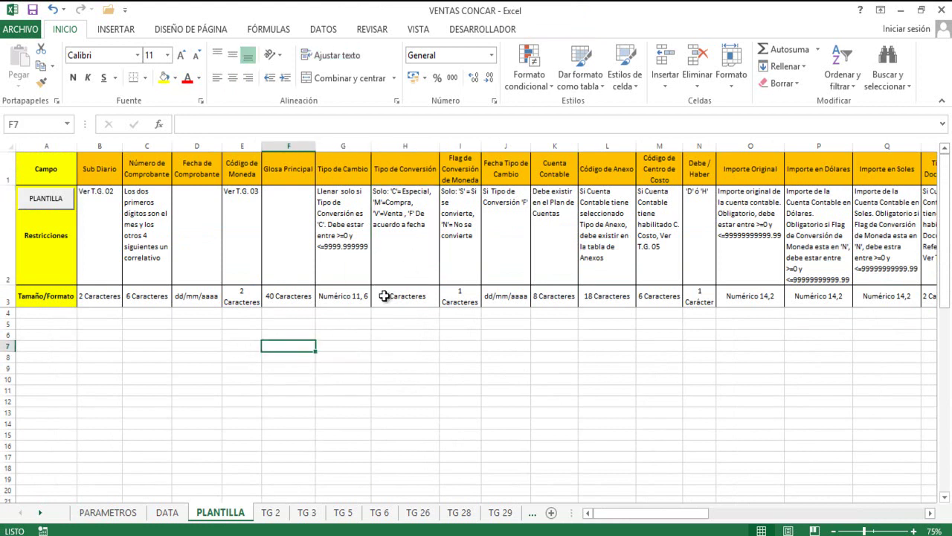
{"action": "left_click", "coordinate": [399, 236]}
{"action": "key", "text": "Up"}
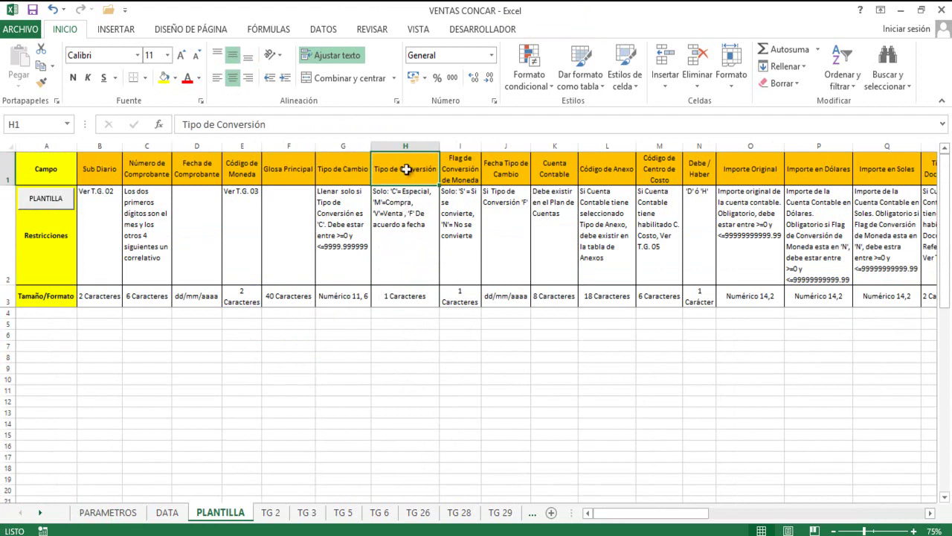
{"action": "left_click", "coordinate": [404, 232]}
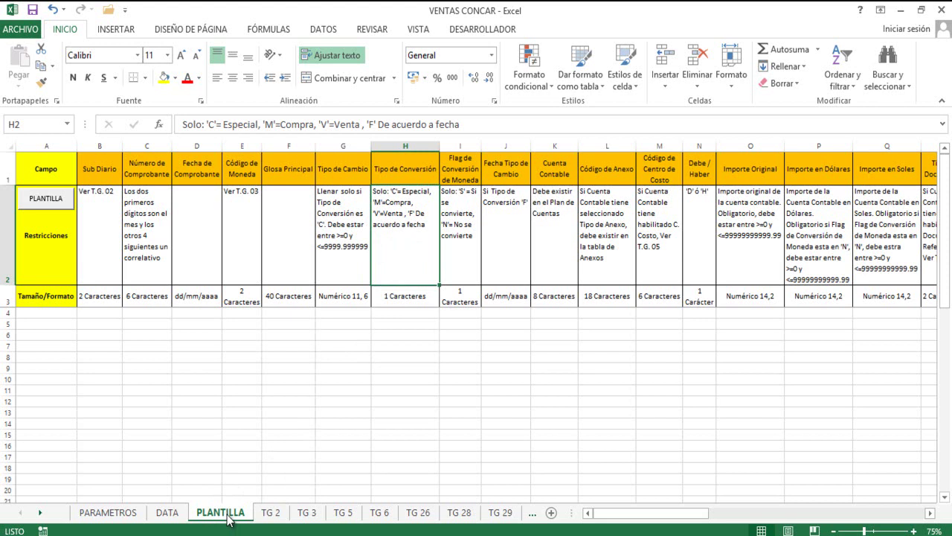
Recheck the column F conversion types on PARAMETROS against PLANTILLA, then return to DATA.
{"action": "left_click", "coordinate": [108, 514]}
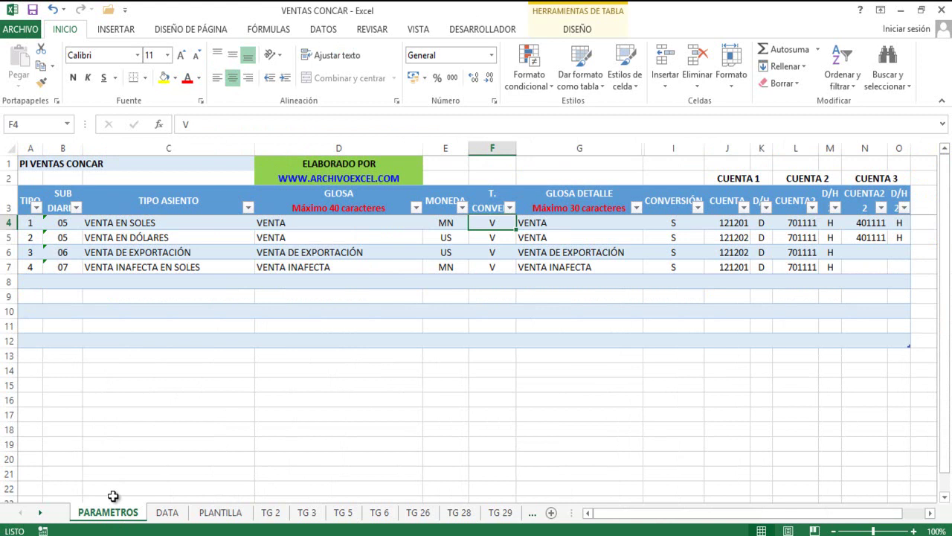
{"action": "left_click", "coordinate": [493, 238]}
{"action": "left_click", "coordinate": [490, 264]}
{"action": "left_click", "coordinate": [494, 226]}
{"action": "left_click", "coordinate": [494, 238]}
{"action": "left_click", "coordinate": [494, 265]}
{"action": "left_click", "coordinate": [493, 251]}
{"action": "left_click", "coordinate": [493, 236]}
{"action": "left_click", "coordinate": [494, 222]}
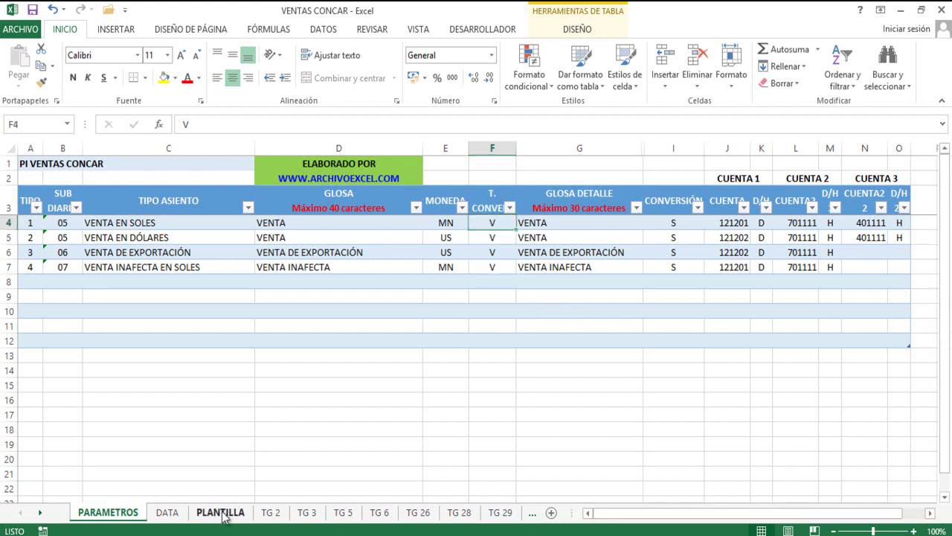
{"action": "left_click", "coordinate": [220, 512]}
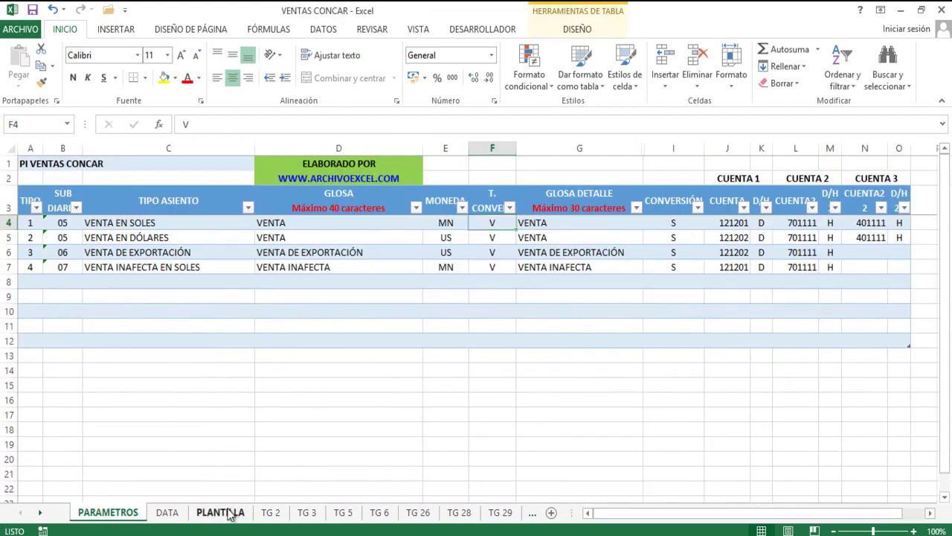
{"action": "left_click", "coordinate": [229, 514]}
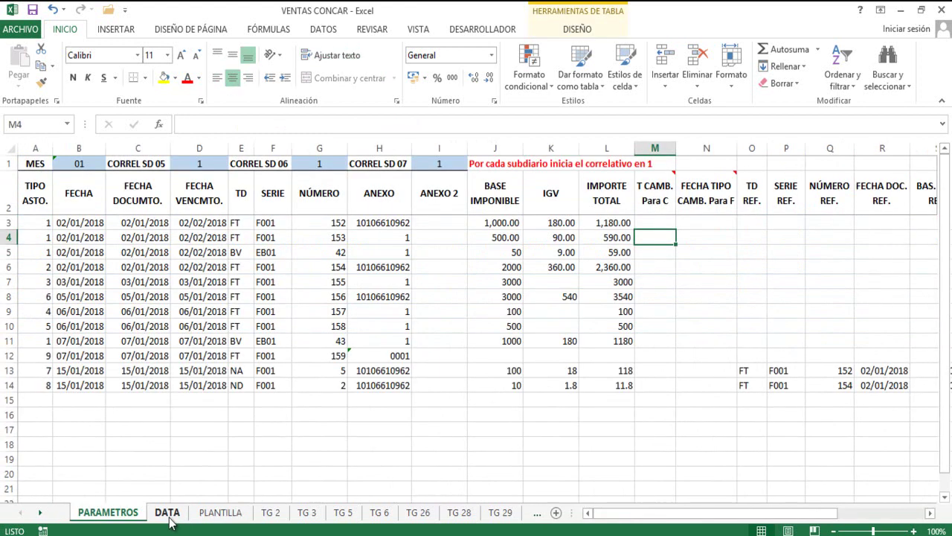
{"action": "left_click", "coordinate": [169, 512]}
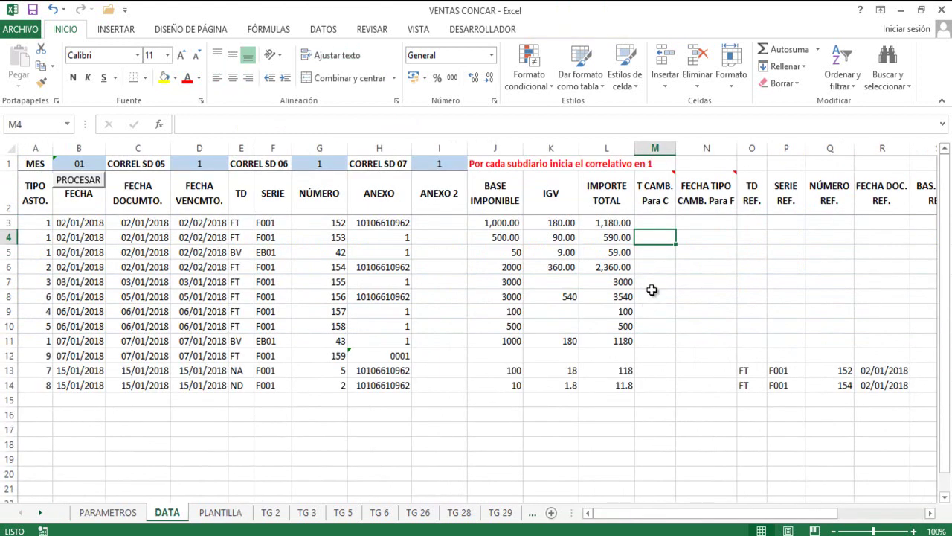
{"action": "left_click", "coordinate": [654, 207]}
{"action": "left_click", "coordinate": [655, 296]}
{"action": "left_click", "coordinate": [662, 235]}
{"action": "left_click", "coordinate": [659, 222]}
{"action": "left_click", "coordinate": [654, 267]}
{"action": "left_click", "coordinate": [649, 309]}
{"action": "left_click", "coordinate": [660, 253]}
{"action": "left_click", "coordinate": [658, 221]}
{"action": "left_click", "coordinate": [654, 282]}
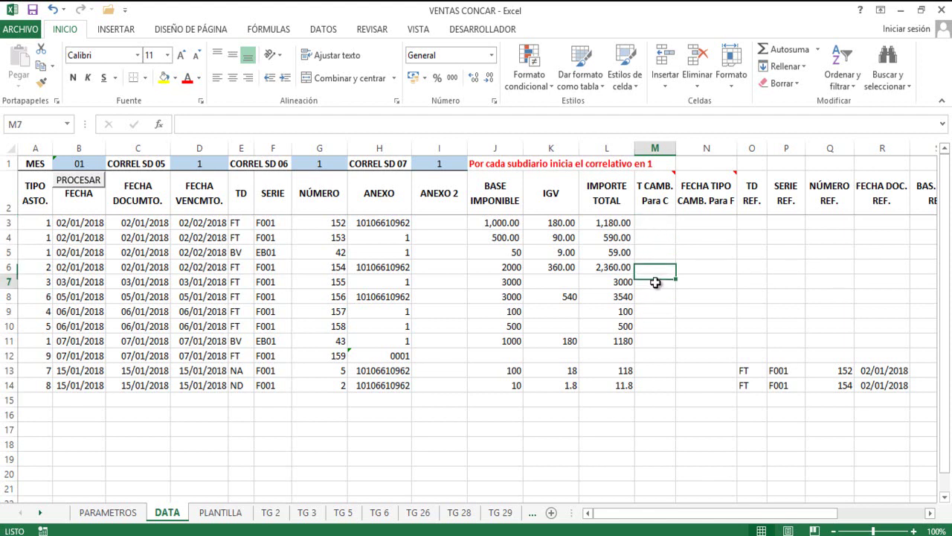
{"action": "left_click", "coordinate": [657, 226]}
{"action": "left_click_drag", "start_coordinate": [655, 272], "coordinate": [653, 284]}
{"action": "left_click", "coordinate": [659, 224]}
{"action": "left_click", "coordinate": [712, 188]}
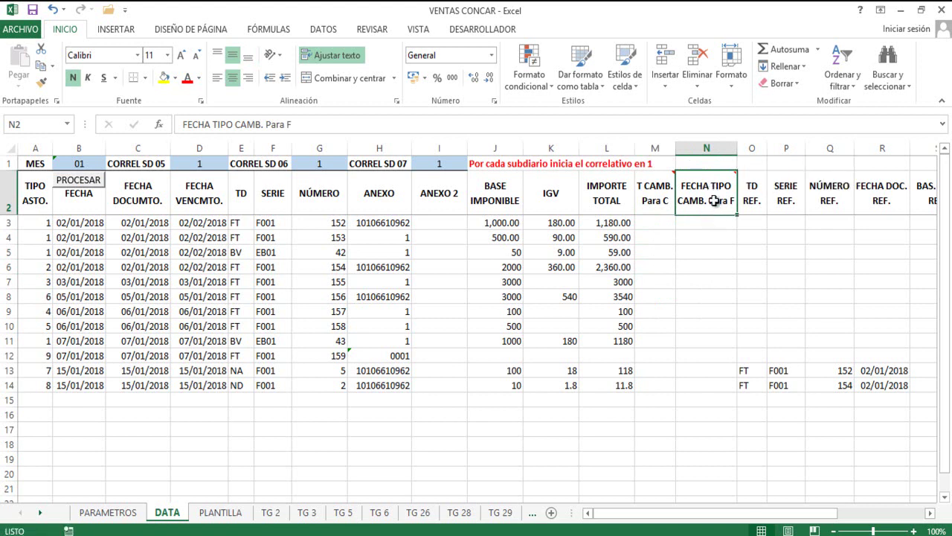
{"action": "mouse_move", "coordinate": [718, 190]}
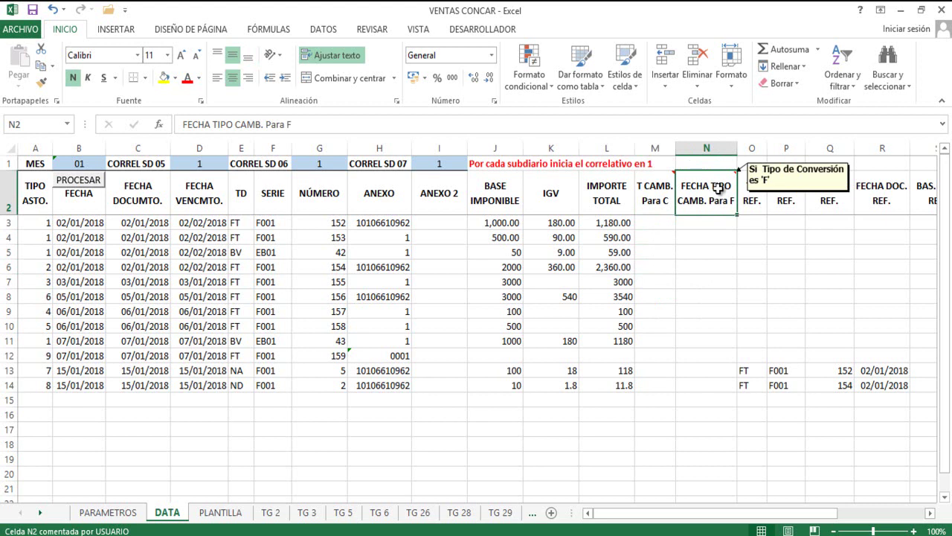
{"action": "left_click", "coordinate": [704, 237]}
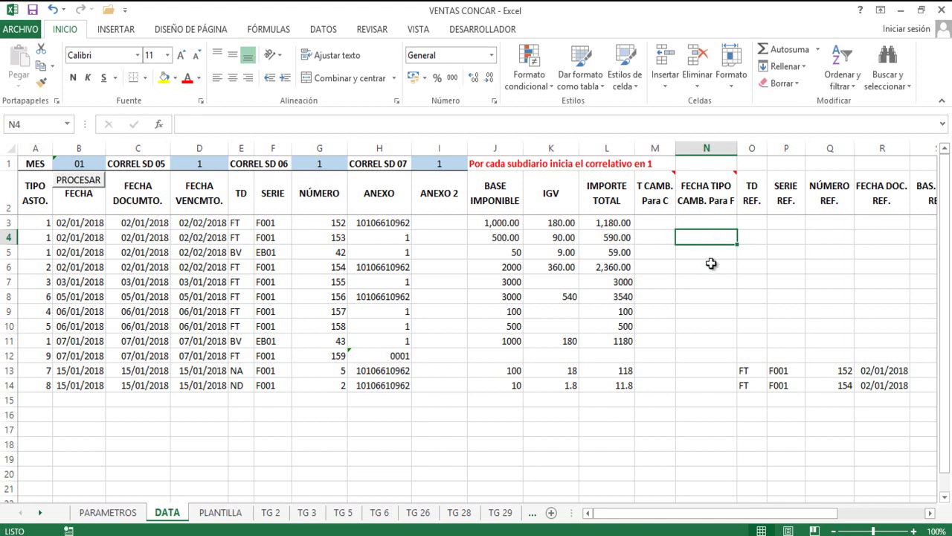
Try F and then C as the VENTA EN DÓLARES conversion type in PARAMETROS cell F5.
{"action": "left_click", "coordinate": [112, 513]}
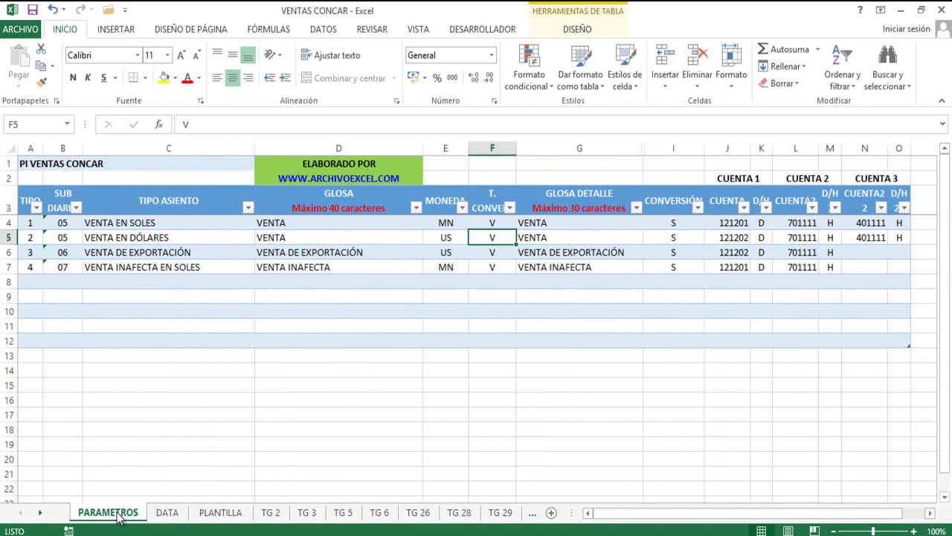
{"action": "left_click", "coordinate": [491, 206]}
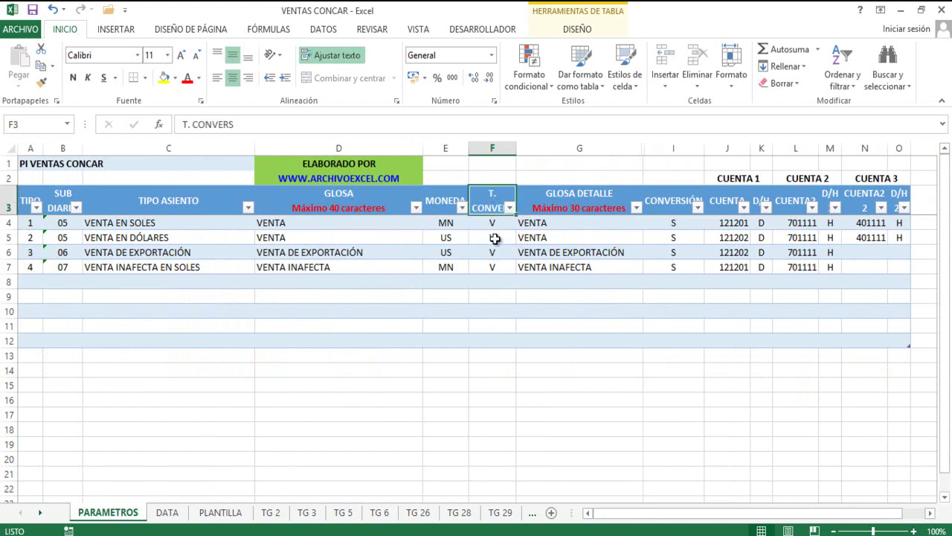
{"action": "left_click", "coordinate": [496, 241]}
{"action": "left_click", "coordinate": [491, 199]}
{"action": "left_click", "coordinate": [493, 239]}
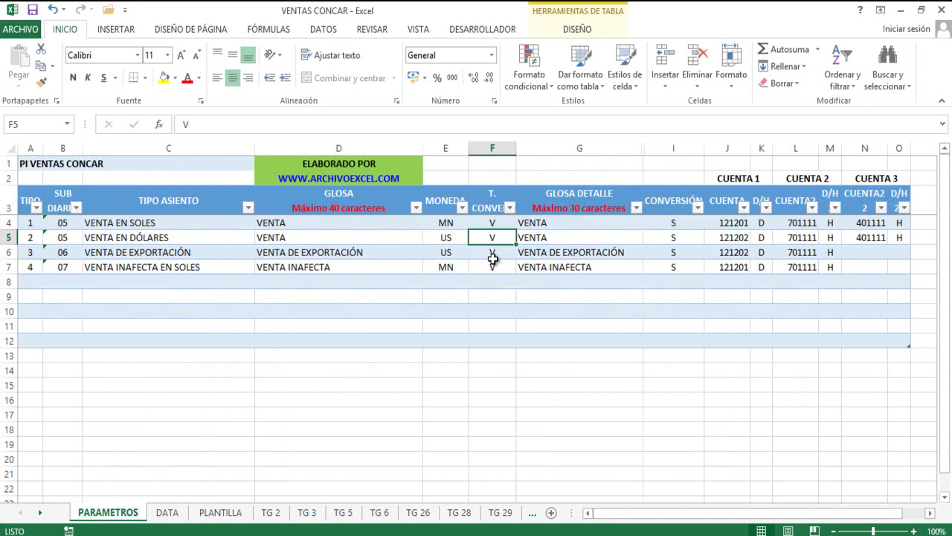
{"action": "type", "text": "F"}
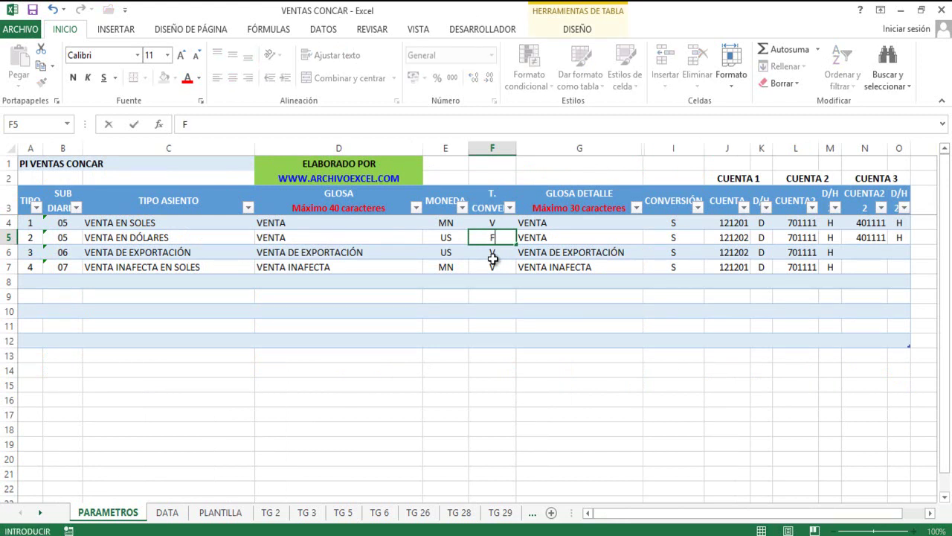
{"action": "key", "text": "Return"}
{"action": "key", "text": "Up"}
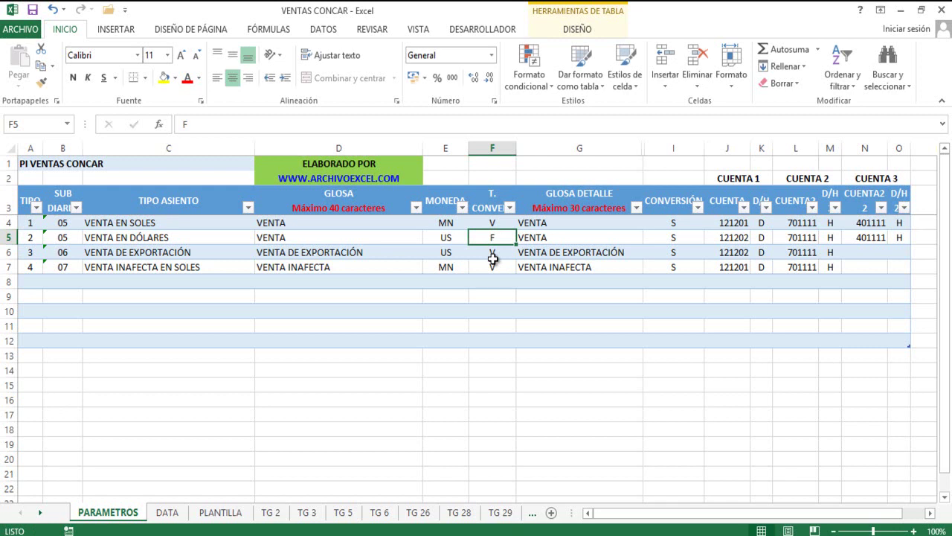
{"action": "type", "text": "C"}
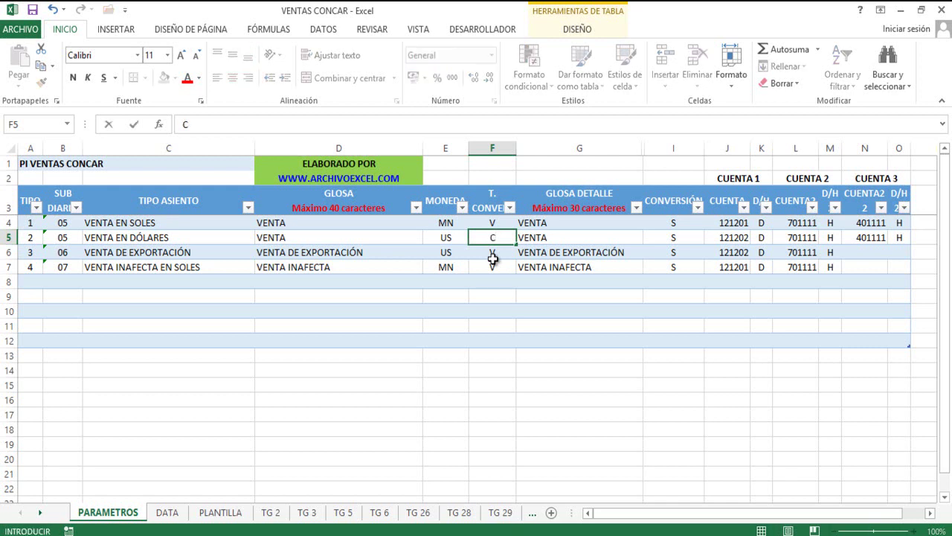
{"action": "left_click", "coordinate": [492, 256]}
{"action": "key", "text": "Up"}
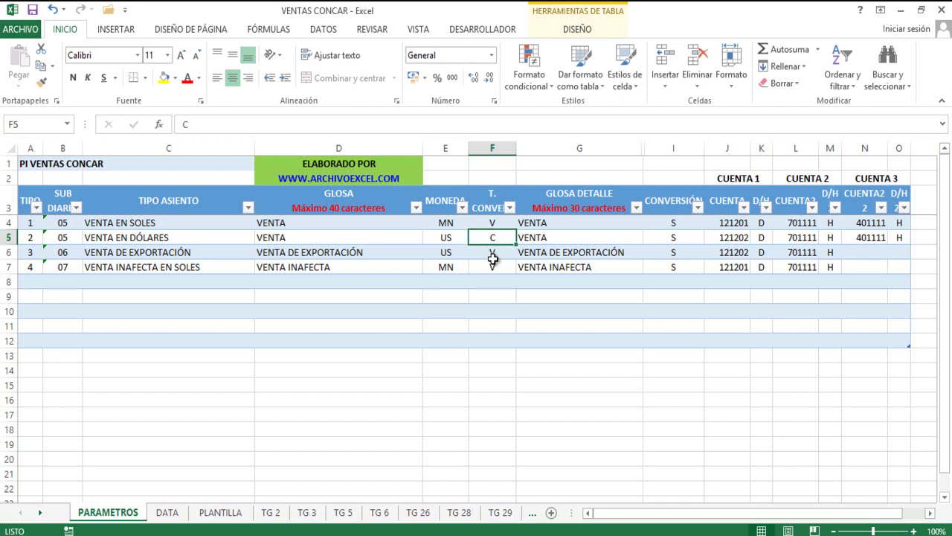
Restore V as the VENTA EN DÓLARES conversion type and bring up the PLANTILLA sheet.
{"action": "type", "text": "V"}
{"action": "key", "text": "BackSpace"}
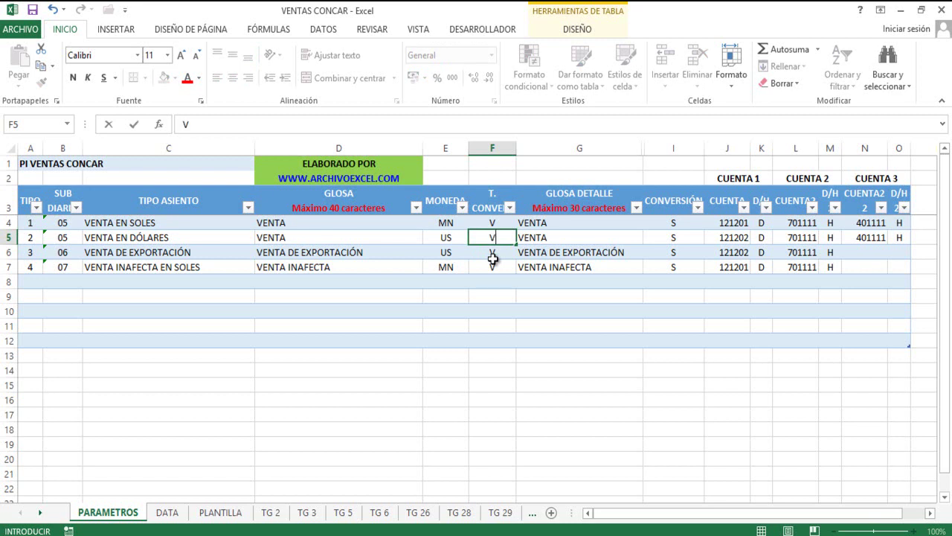
{"action": "type", "text": "V"}
{"action": "key", "text": "Return"}
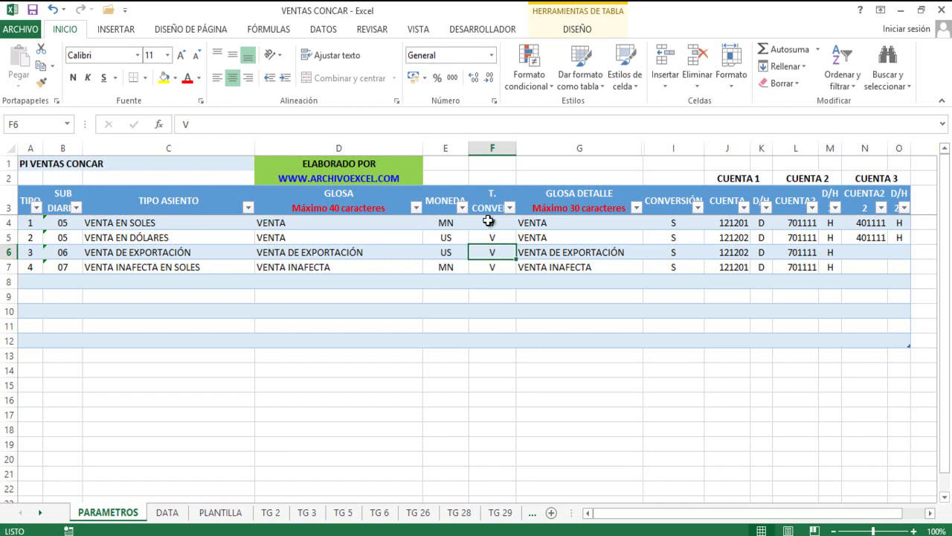
{"action": "left_click", "coordinate": [488, 221]}
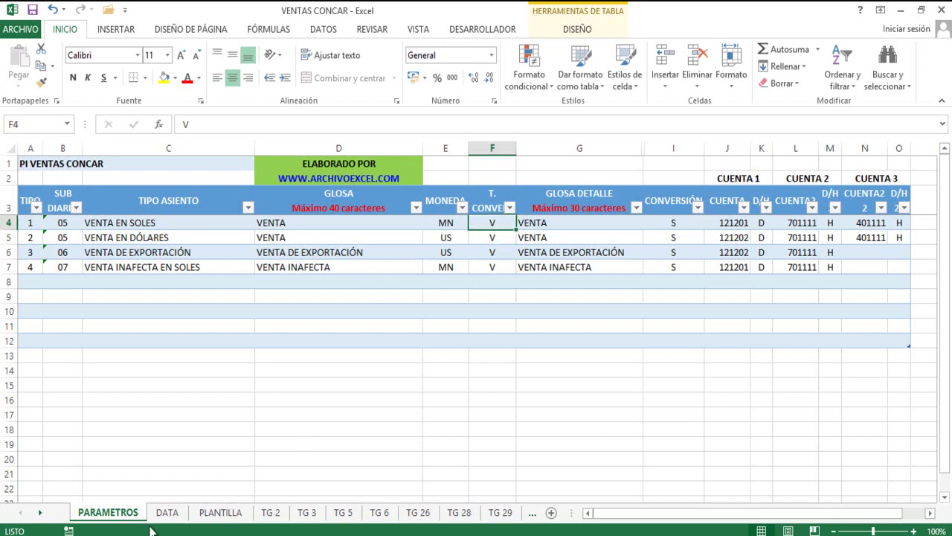
{"action": "left_click", "coordinate": [226, 513]}
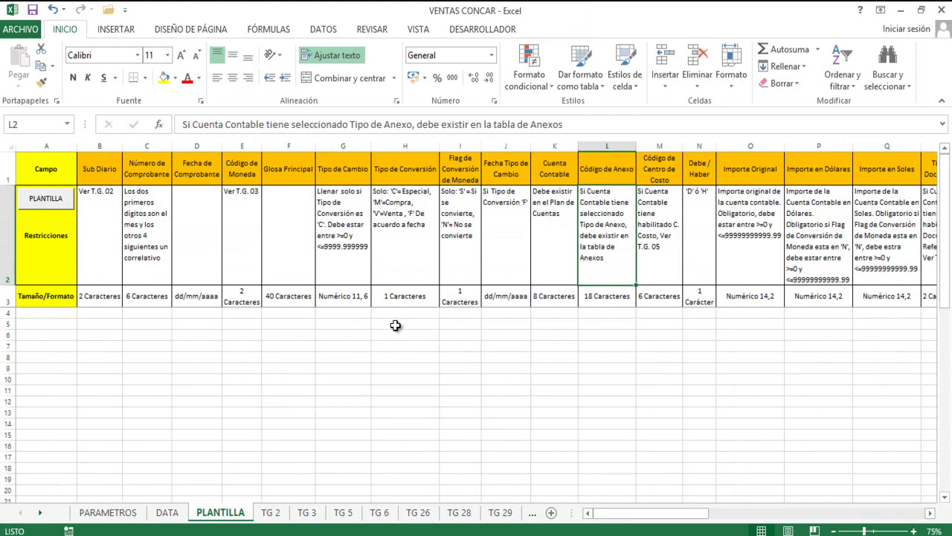
In CONCAR, export the format from Utilitarios > Movimiento Datos > Carga de Comprobantes desde Excel_CTMOVI49.
{"action": "key", "text": "alt+Tab"}
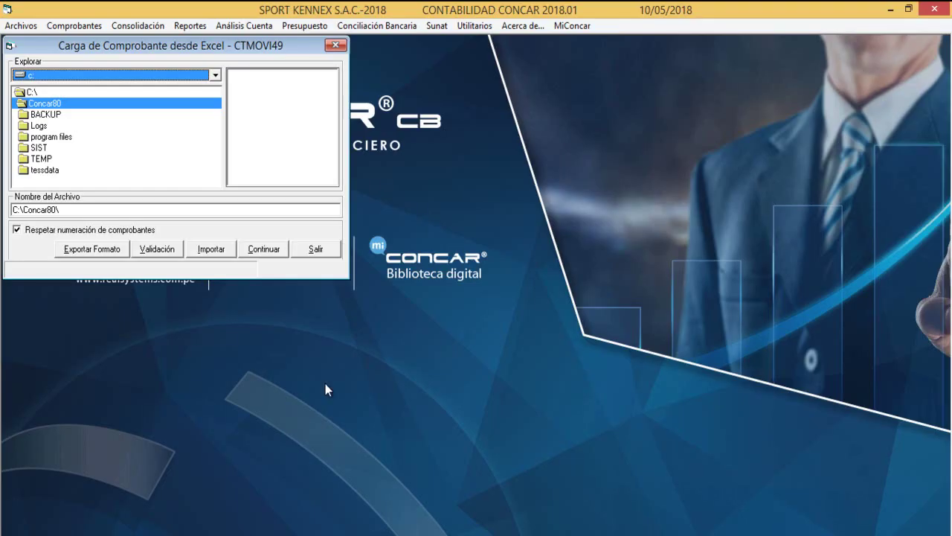
{"action": "left_click", "coordinate": [336, 45]}
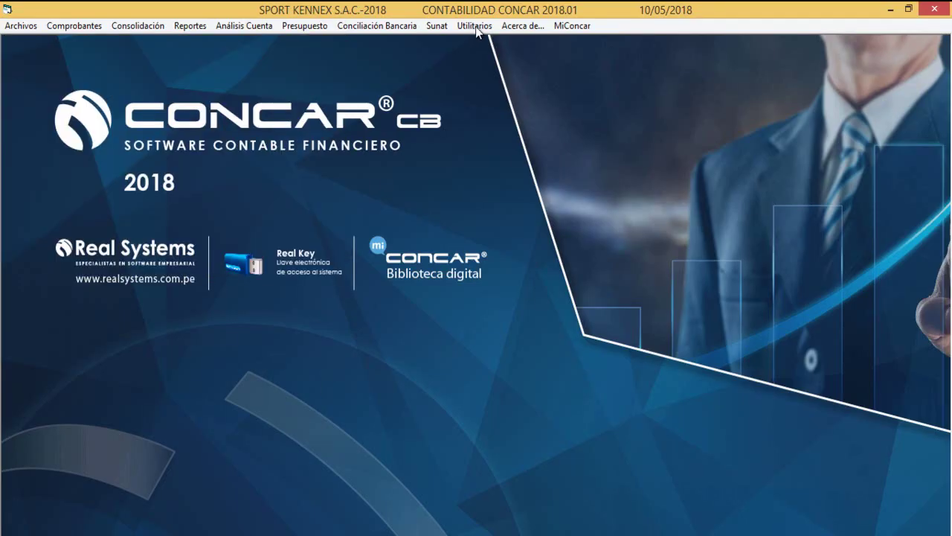
{"action": "left_click", "coordinate": [473, 26]}
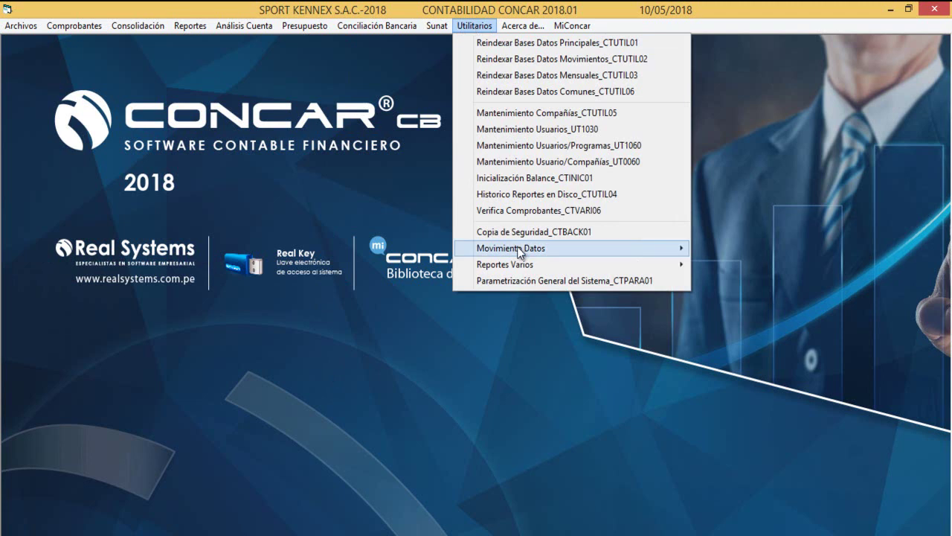
{"action": "mouse_move", "coordinate": [518, 252]}
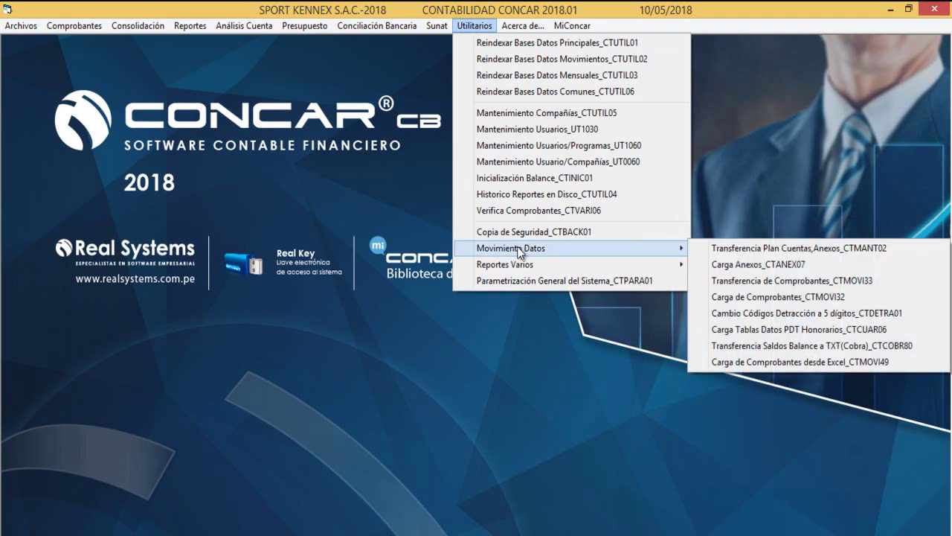
{"action": "left_click", "coordinate": [741, 365]}
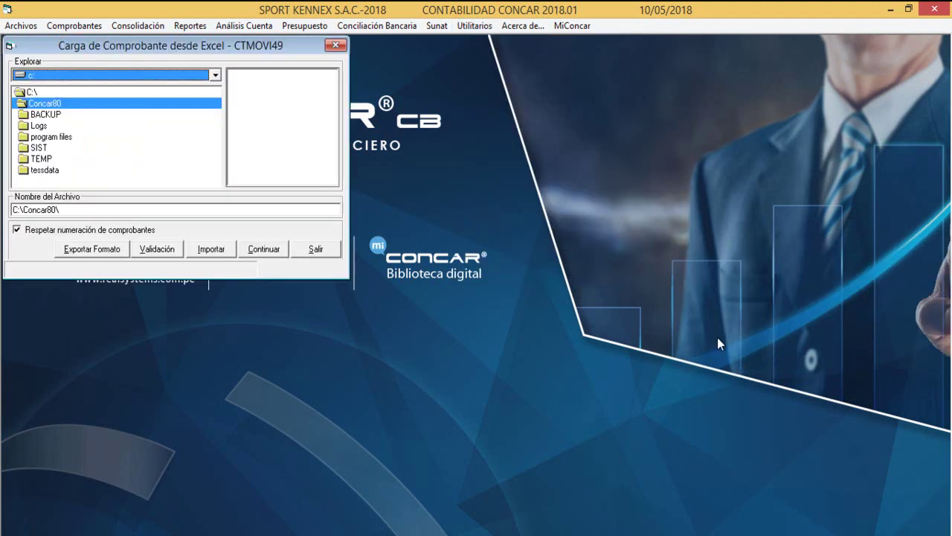
{"action": "left_click", "coordinate": [104, 252]}
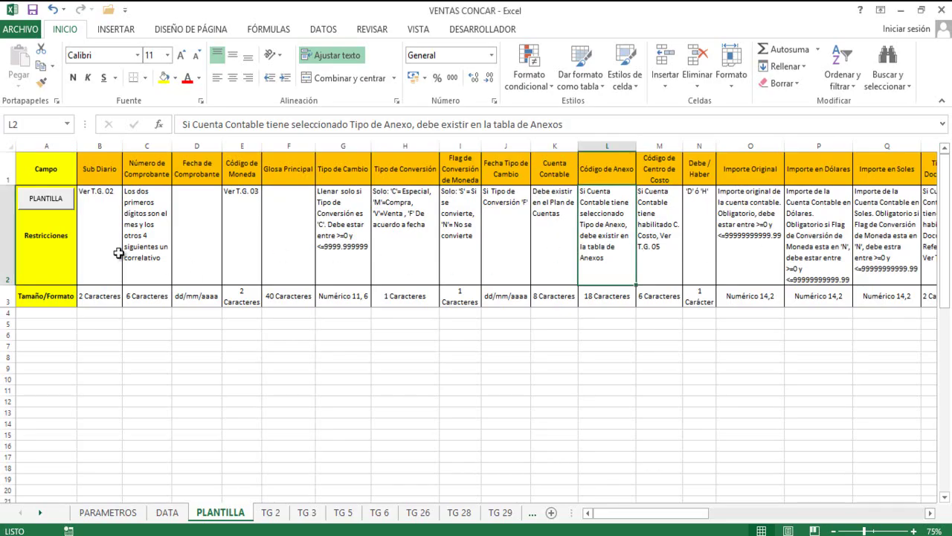
Check the template's Campo, Restricciones and Tamaño/Formato rows, then go to the DATA sheet.
{"action": "left_click", "coordinate": [46, 171]}
{"action": "left_click", "coordinate": [53, 272]}
{"action": "left_click", "coordinate": [50, 298]}
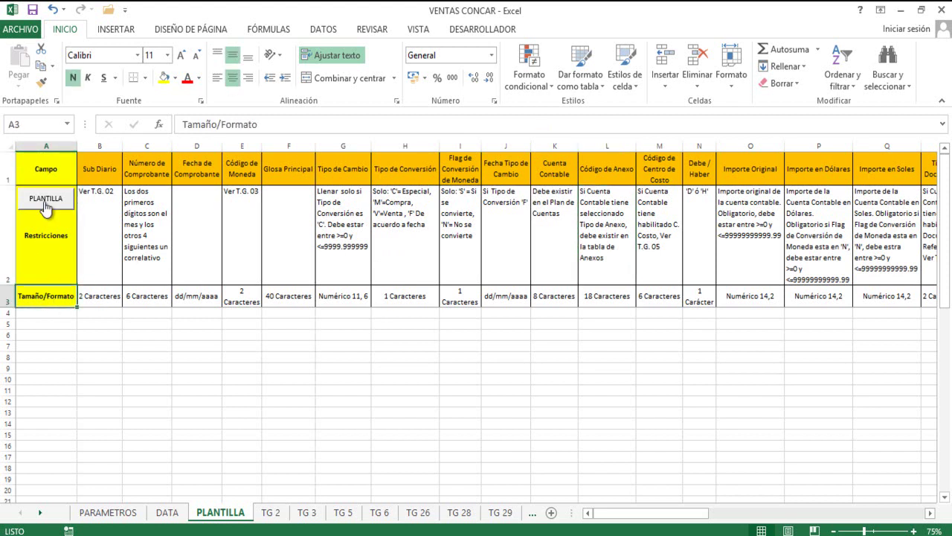
{"action": "left_click", "coordinate": [153, 515]}
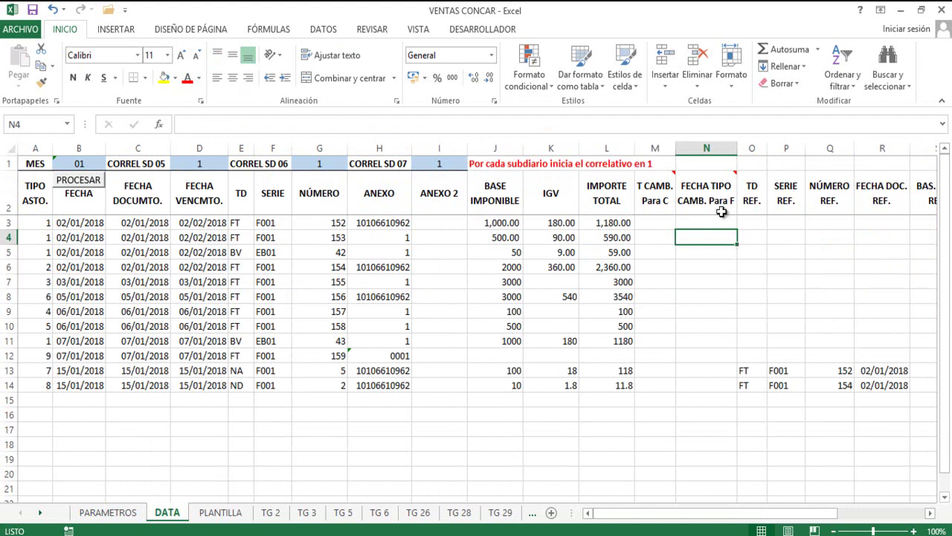
Select the reference headers TD REF. through IGV REF. in O2:T2.
{"action": "mouse_move", "coordinate": [703, 200]}
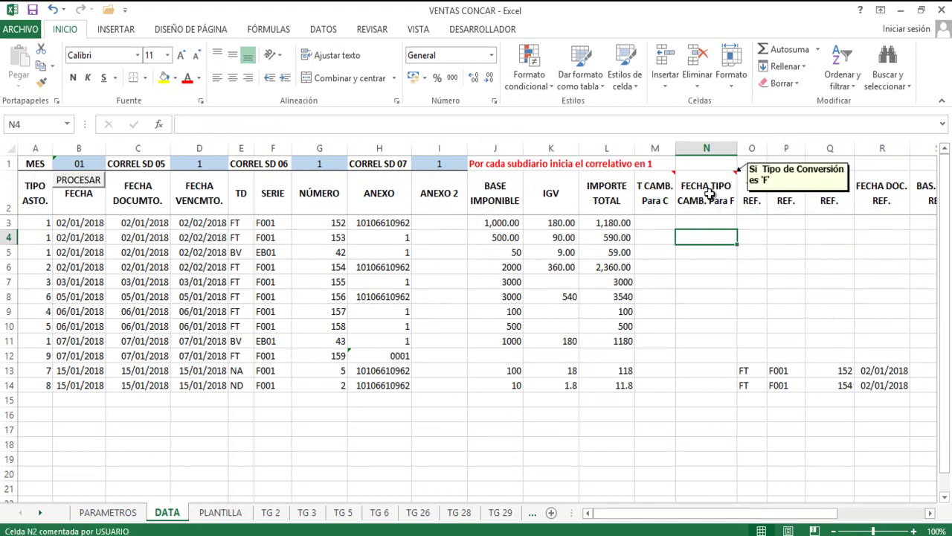
{"action": "left_click", "coordinate": [709, 195]}
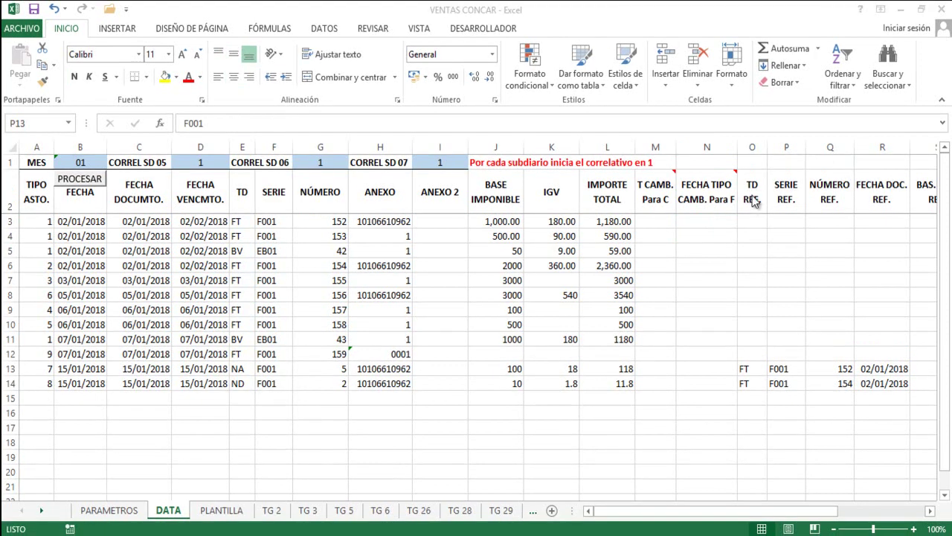
{"action": "left_click", "coordinate": [751, 203]}
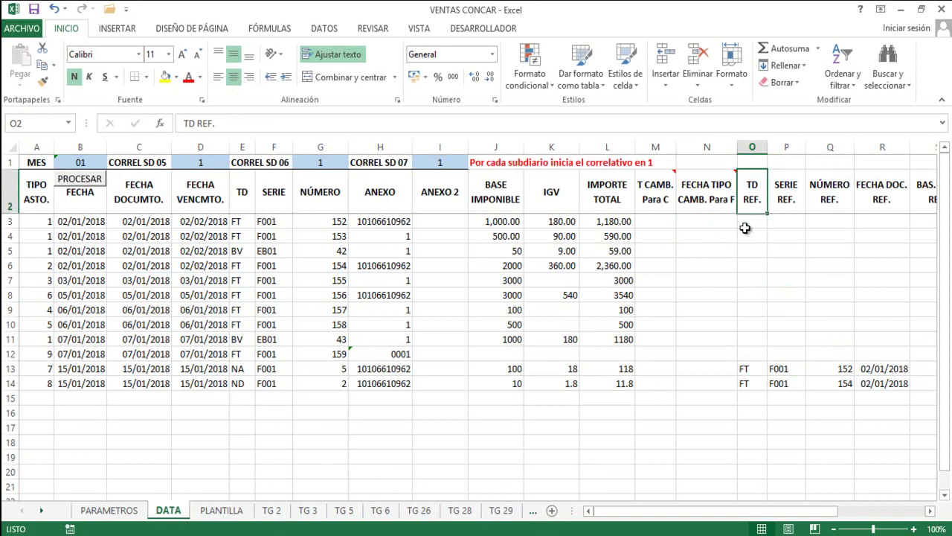
{"action": "key", "text": "shift+Right"}
{"action": "key", "text": "shift+Right"}
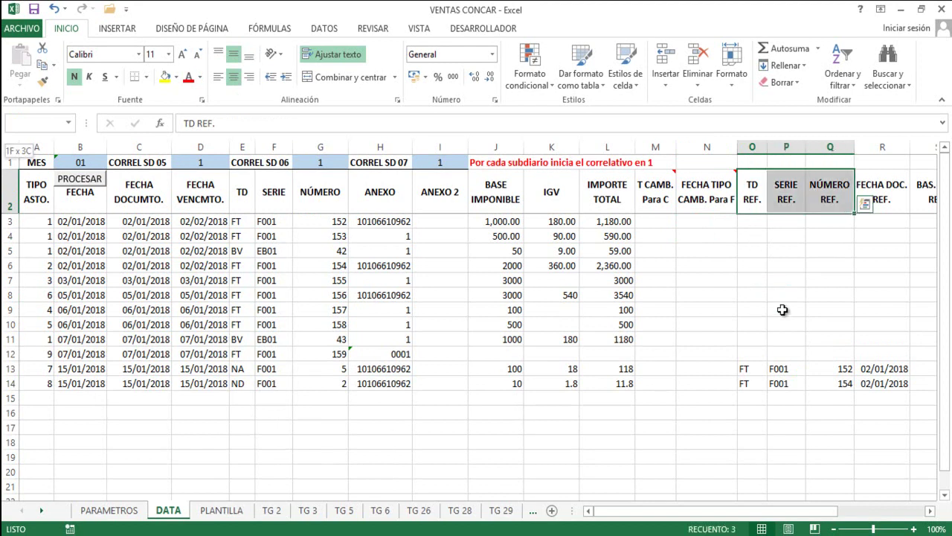
{"action": "key", "text": "shift+Right"}
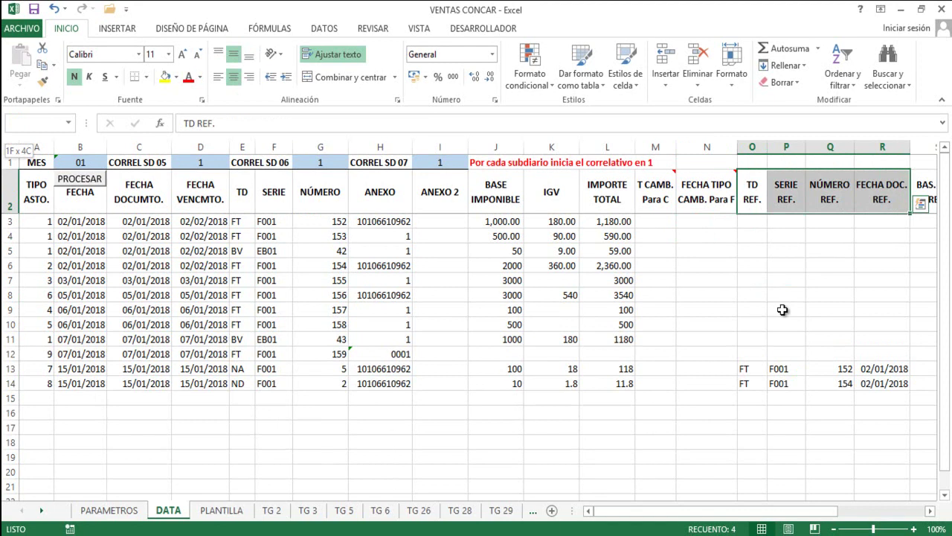
{"action": "key", "text": "shift+Right"}
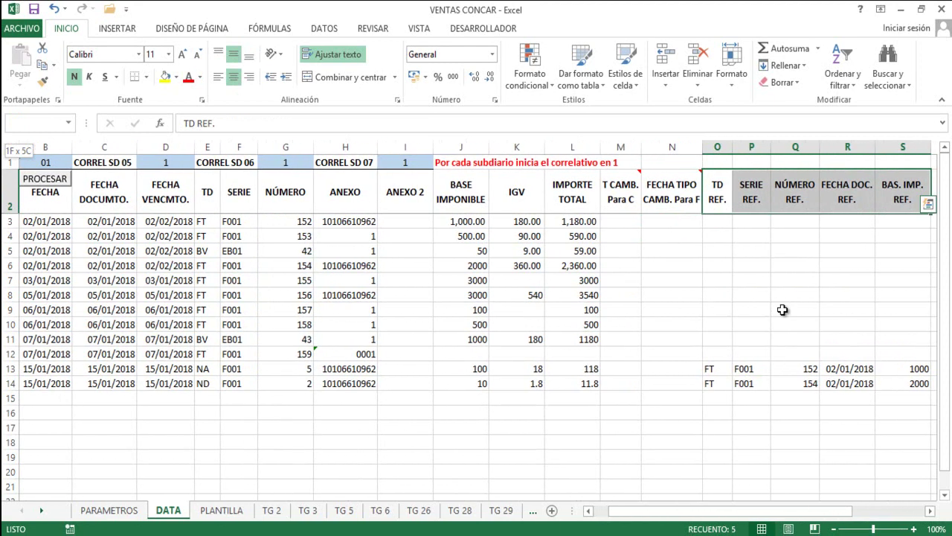
{"action": "key", "text": "shift+Right"}
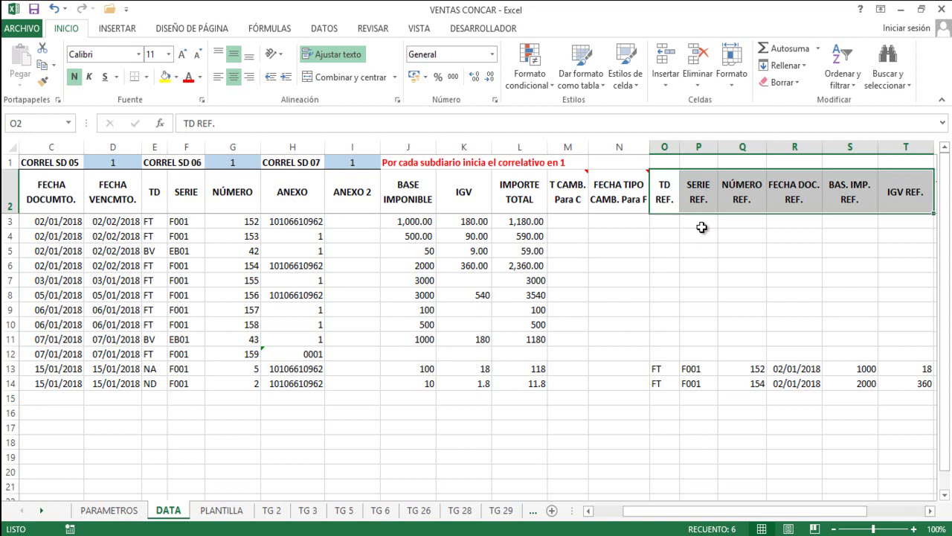
Select the reference values in rows 13–14, then row 13's O13:Q13.
{"action": "left_click_drag", "start_coordinate": [660, 368], "coordinate": [780, 394]}
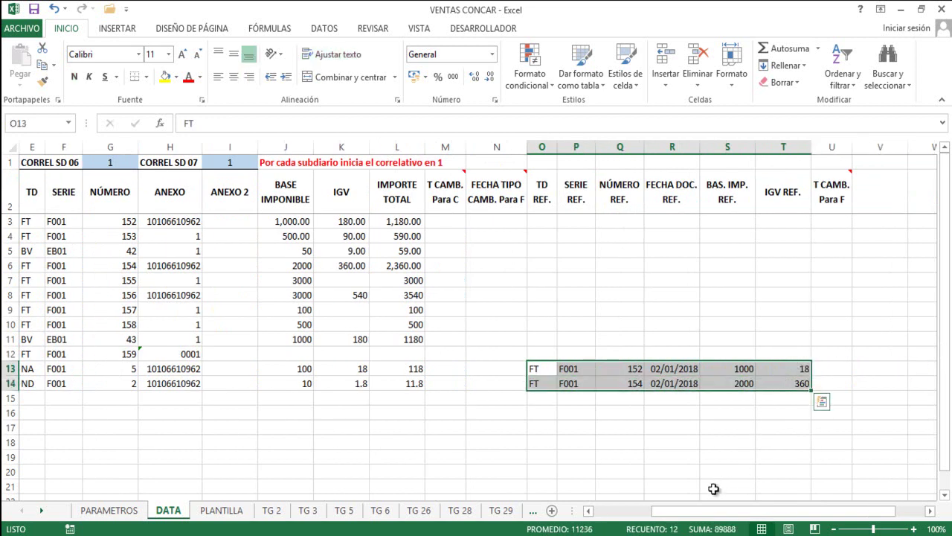
{"action": "left_click_drag", "start_coordinate": [716, 511], "coordinate": [181, 440]}
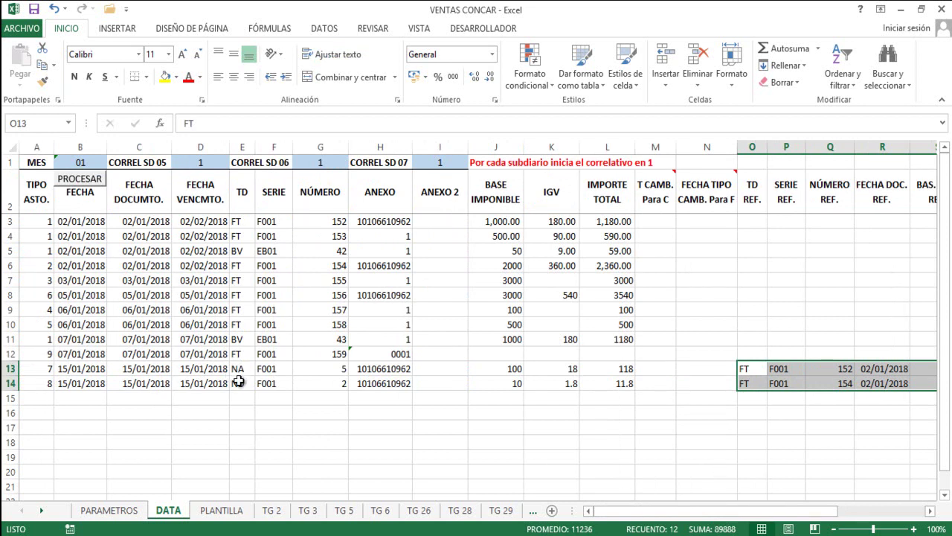
{"action": "left_click", "coordinate": [238, 383]}
{"action": "left_click", "coordinate": [745, 372]}
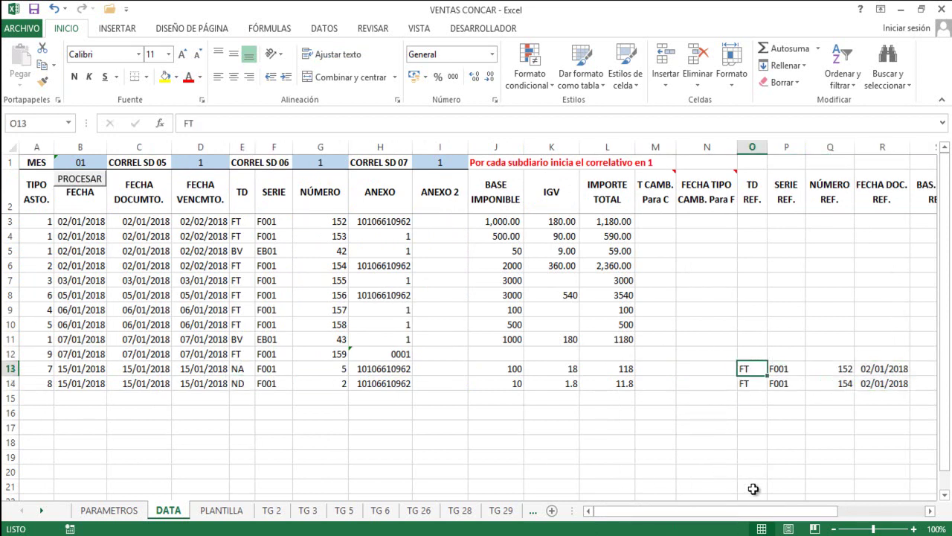
{"action": "left_click_drag", "start_coordinate": [743, 370], "coordinate": [848, 383]}
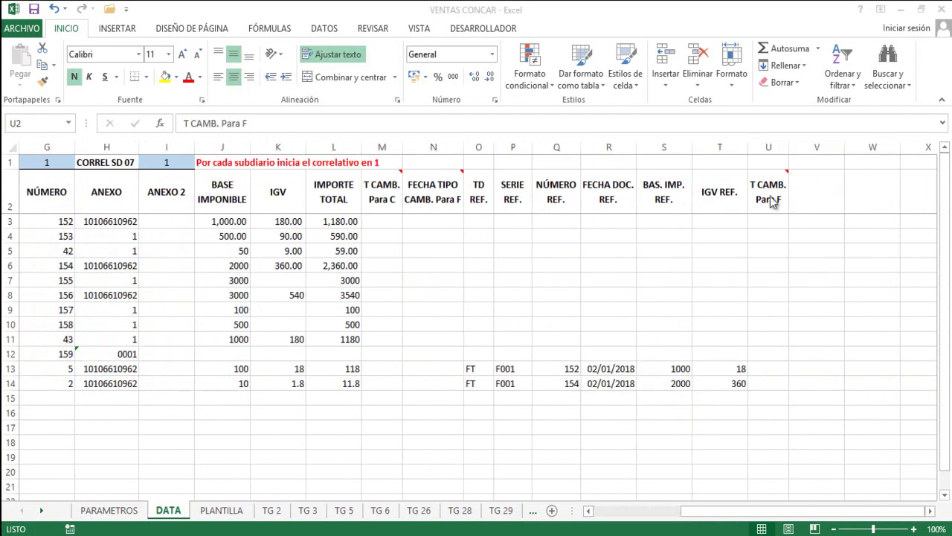
{"action": "left_click", "coordinate": [764, 206]}
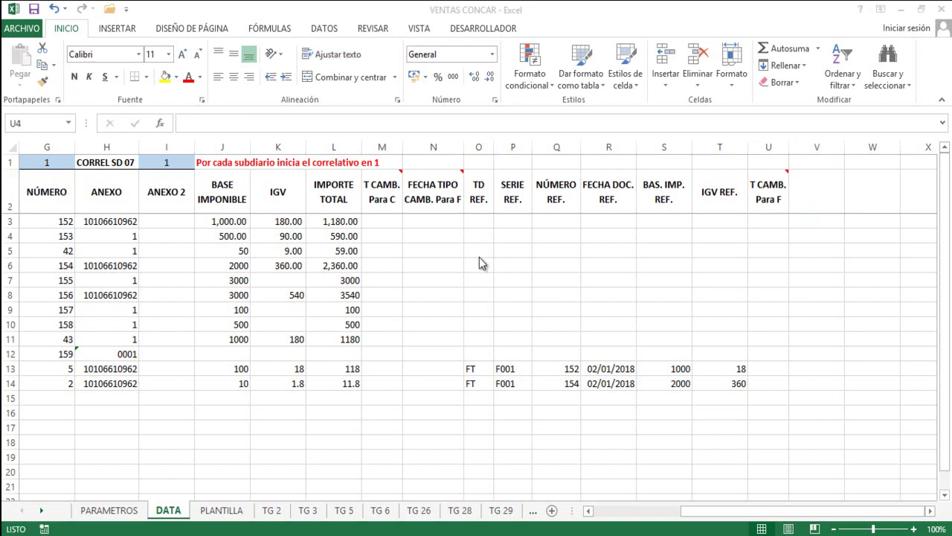
{"action": "left_click", "coordinate": [433, 238]}
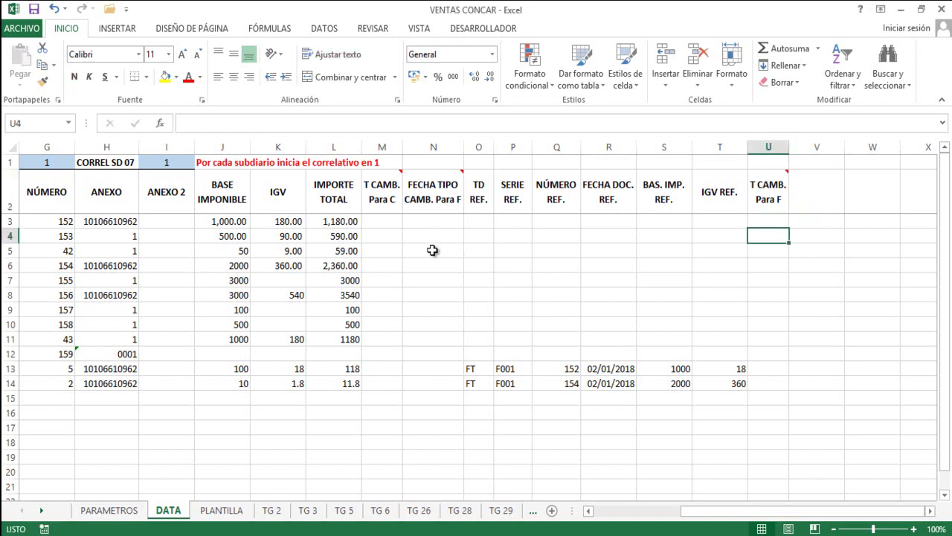
{"action": "left_click", "coordinate": [435, 250]}
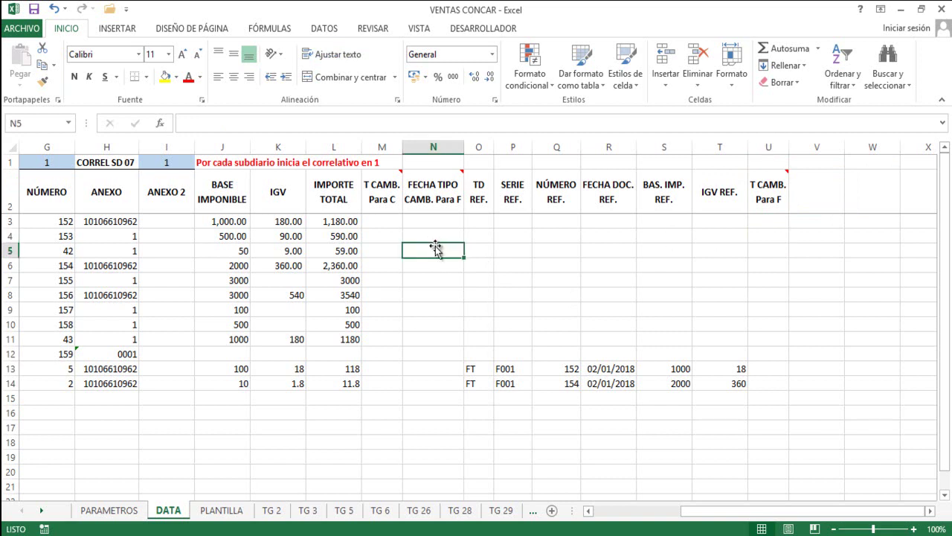
{"action": "left_click", "coordinate": [435, 236]}
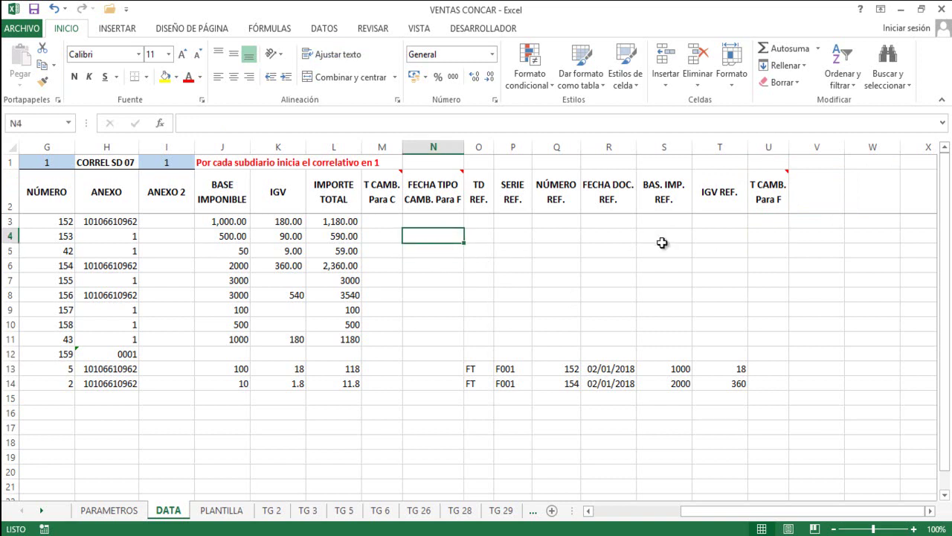
{"action": "left_click", "coordinate": [769, 238]}
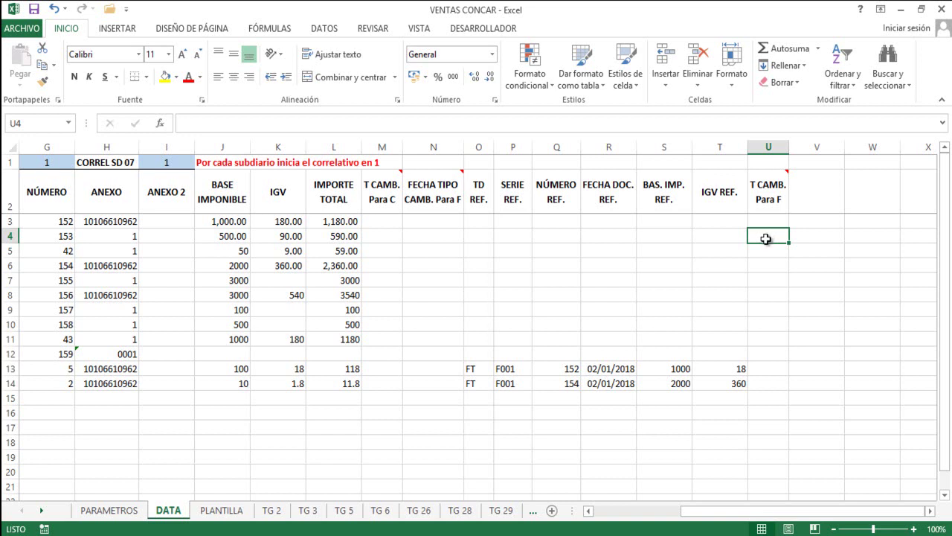
{"action": "key", "text": "alt+Tab"}
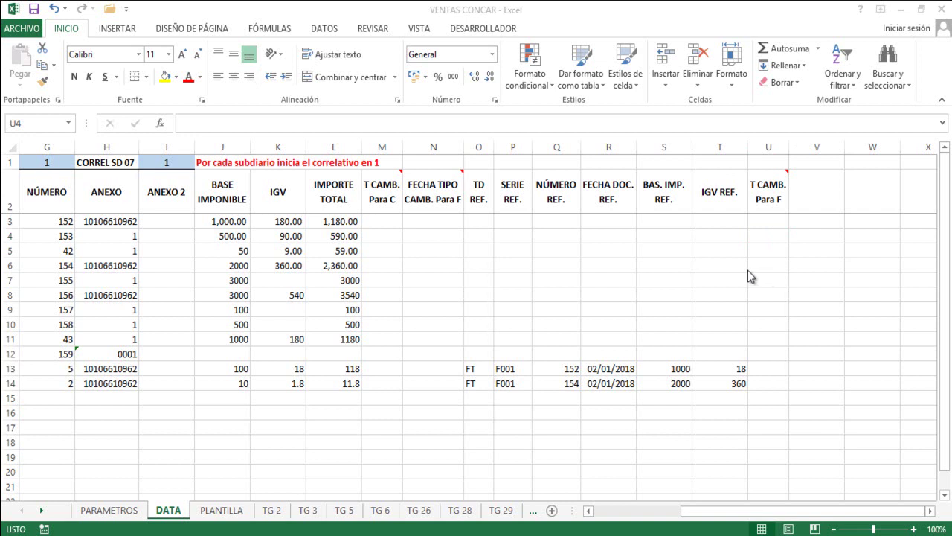
{"action": "key", "text": "alt+Tab"}
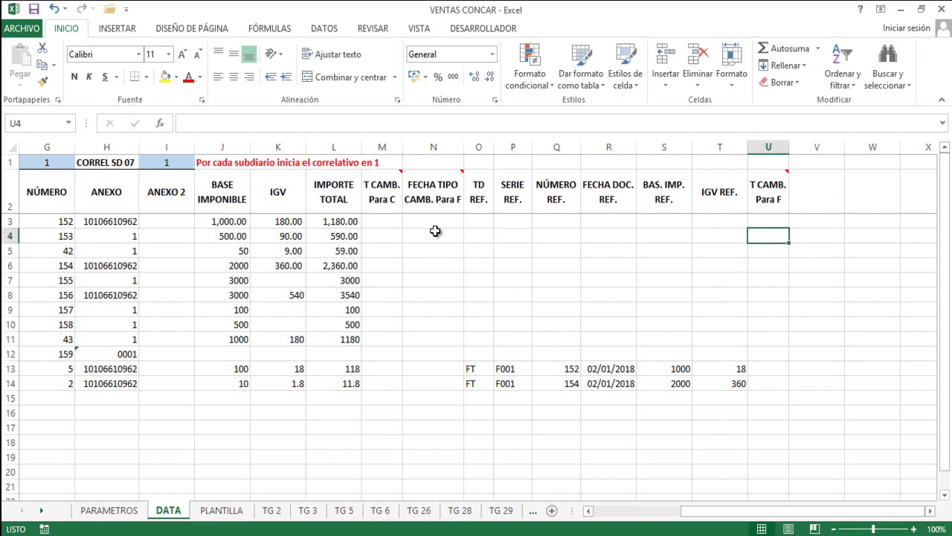
{"action": "left_click", "coordinate": [435, 235]}
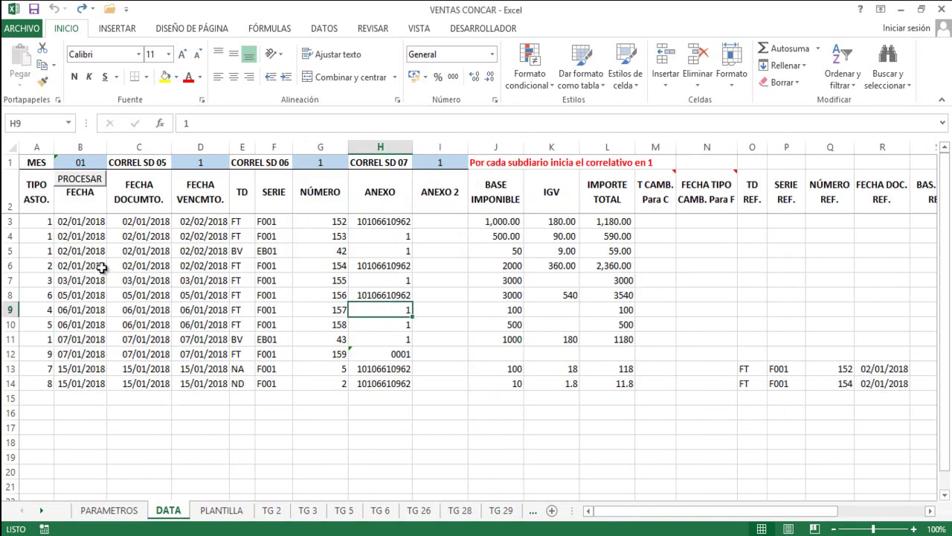
Delete the sample contents of rows 3 to 14 and check that A3:B4 are empty.
{"action": "left_click", "coordinate": [60, 262]}
{"action": "left_click_drag", "start_coordinate": [9, 220], "coordinate": [28, 377]}
{"action": "key", "text": "Delete"}
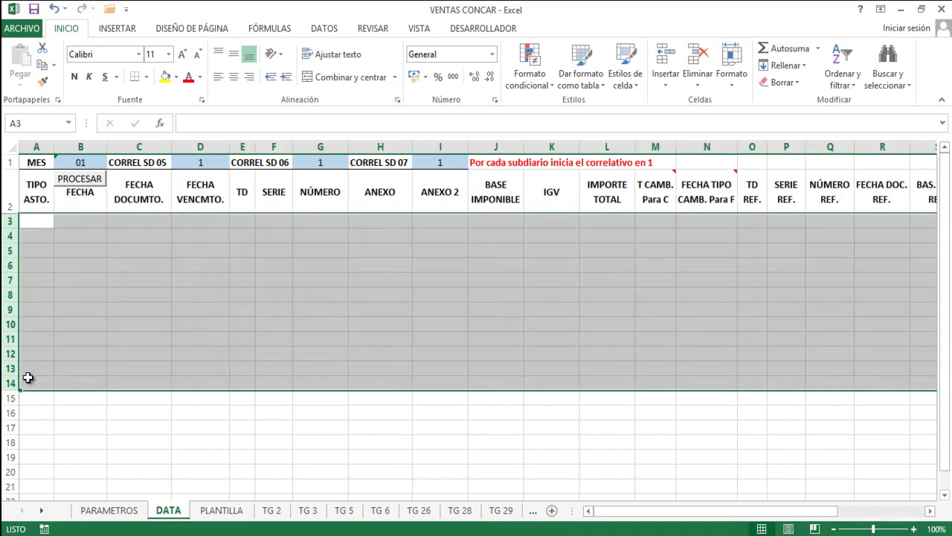
{"action": "left_click", "coordinate": [73, 260]}
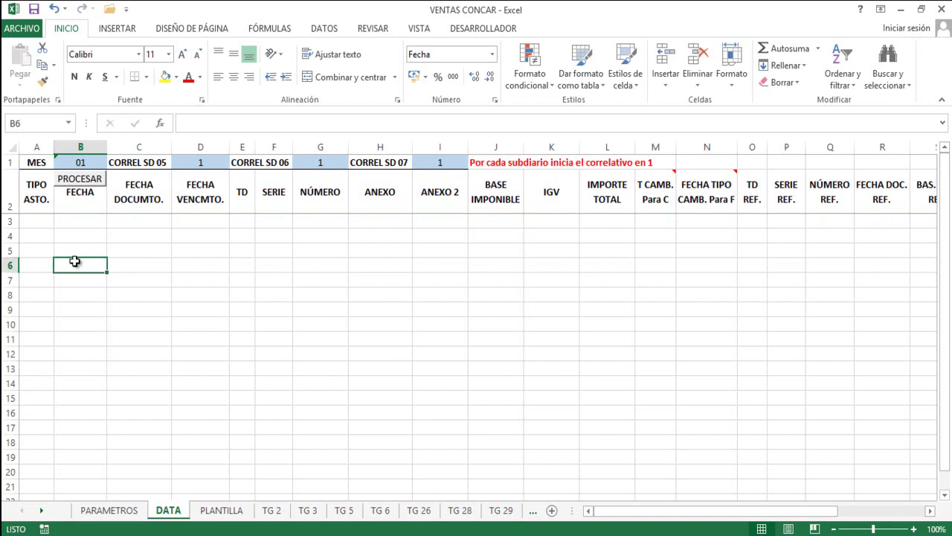
{"action": "left_click", "coordinate": [87, 237]}
{"action": "left_click", "coordinate": [46, 233]}
{"action": "left_click", "coordinate": [48, 222]}
{"action": "left_click", "coordinate": [74, 235]}
{"action": "left_click", "coordinate": [79, 222]}
{"action": "left_click", "coordinate": [41, 222]}
{"action": "left_click", "coordinate": [80, 224]}
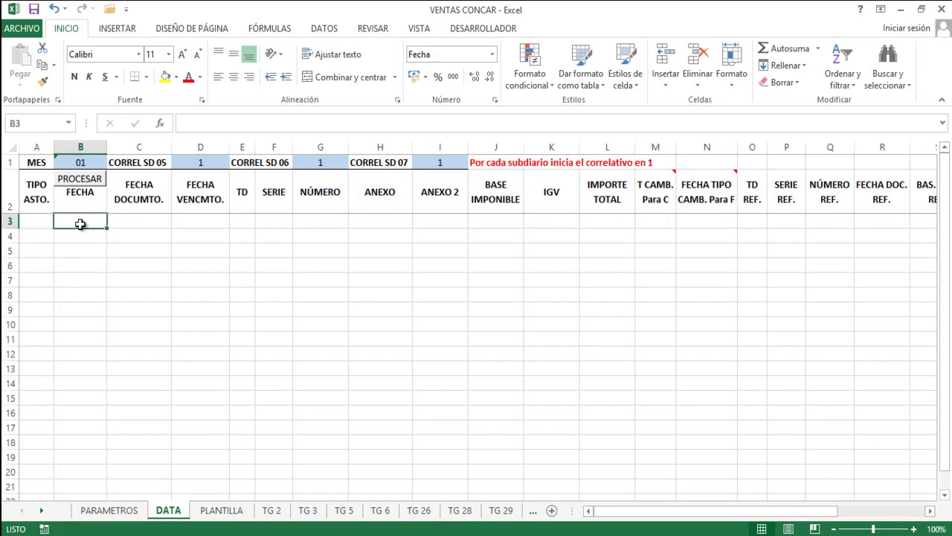
Glance at PARAMETROS, then back on DATA check the empty row 3 cells A3 to D3.
{"action": "left_click", "coordinate": [110, 511]}
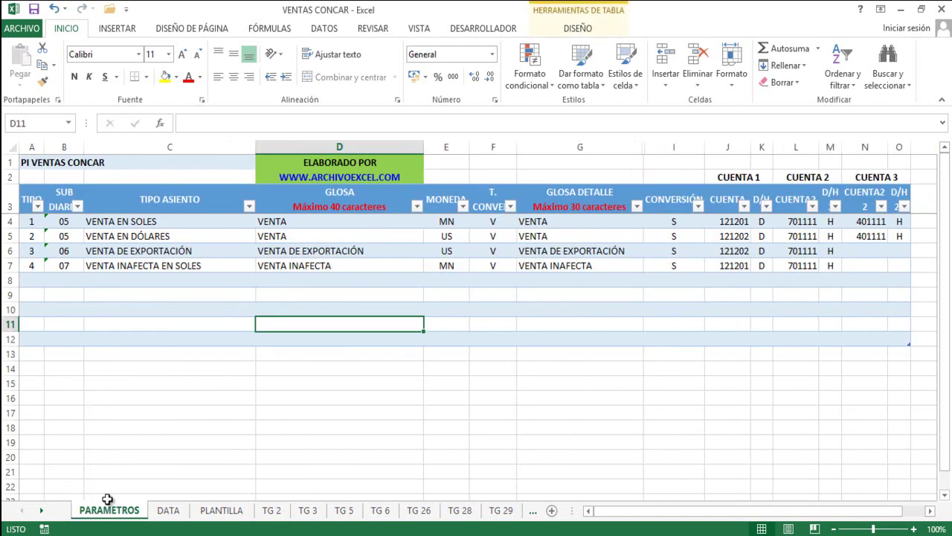
{"action": "left_click", "coordinate": [169, 512]}
{"action": "left_click", "coordinate": [47, 223]}
{"action": "left_click", "coordinate": [85, 222]}
{"action": "left_click", "coordinate": [135, 225]}
{"action": "left_click", "coordinate": [195, 220]}
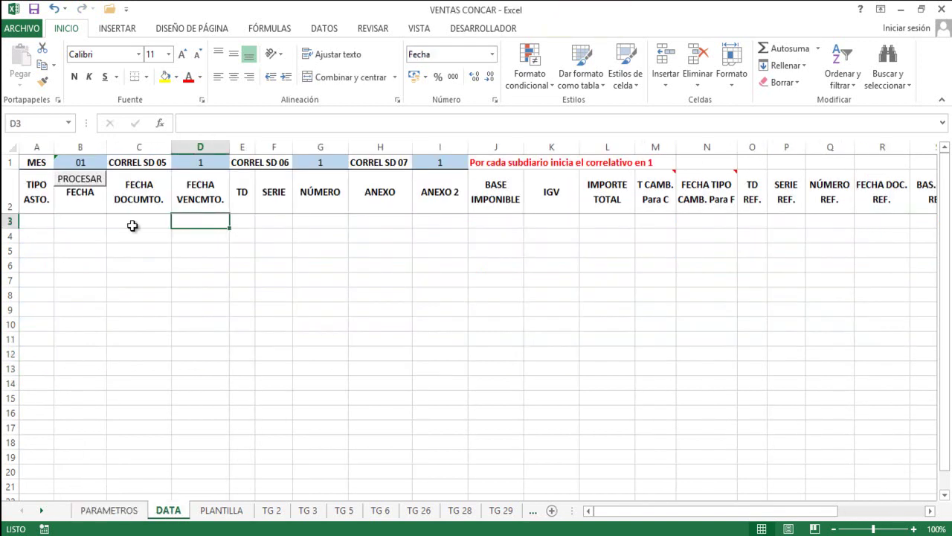
{"action": "left_click", "coordinate": [76, 223]}
{"action": "left_click", "coordinate": [39, 223]}
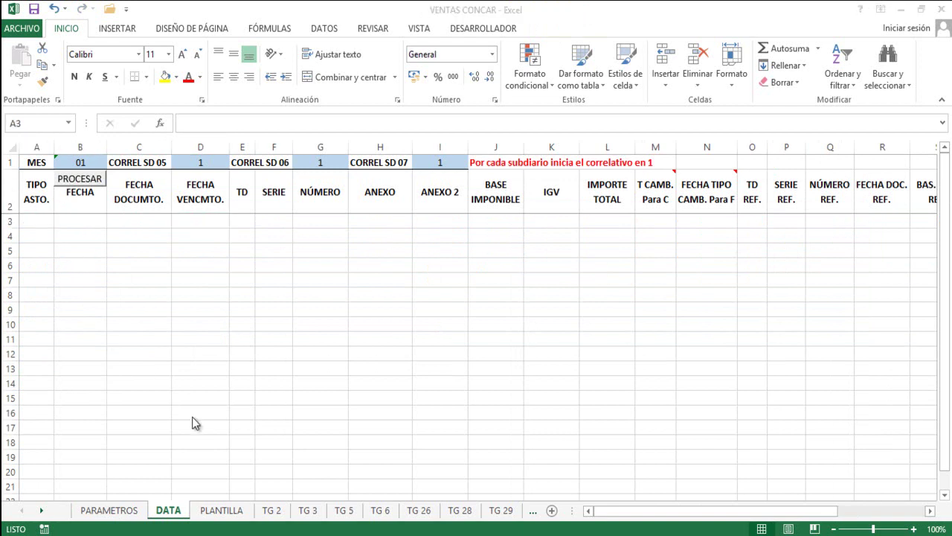
{"action": "left_click", "coordinate": [10, 221]}
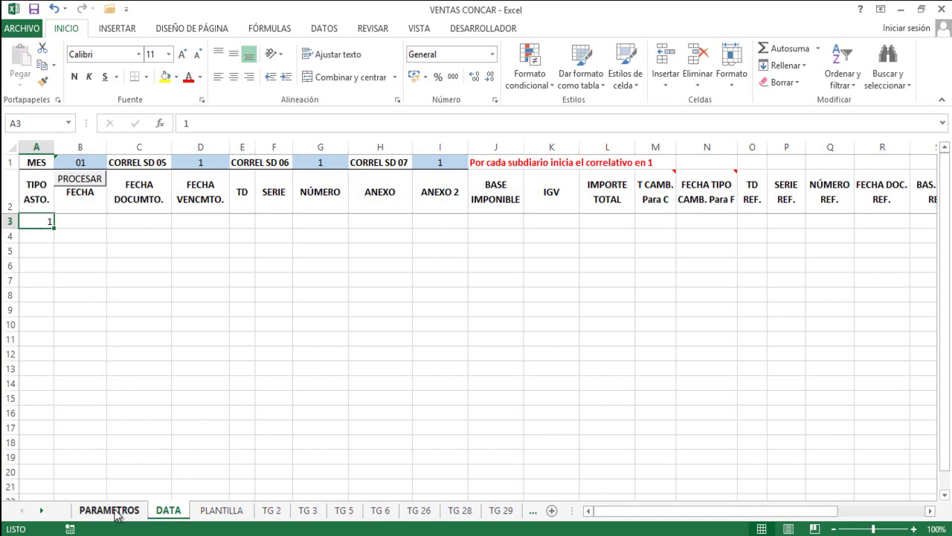
{"action": "left_click", "coordinate": [113, 513]}
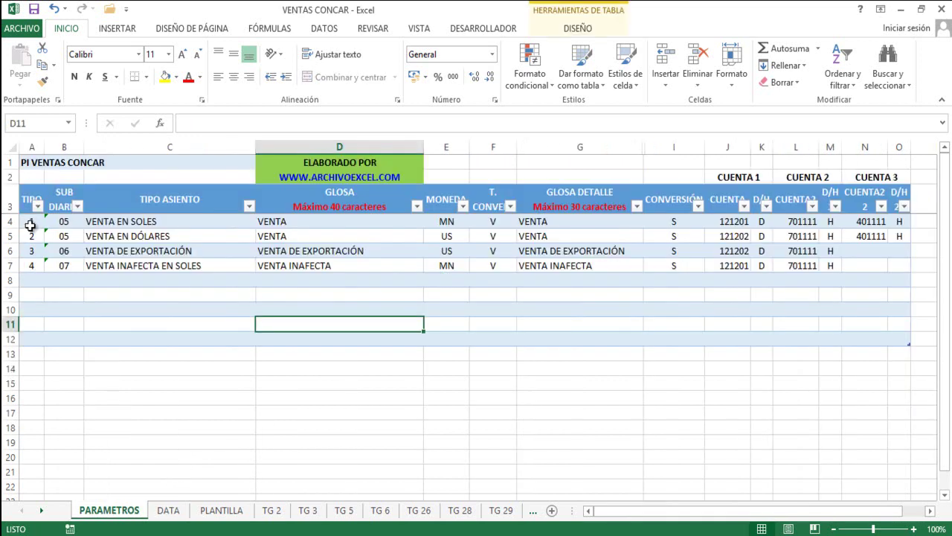
{"action": "left_click", "coordinate": [29, 221]}
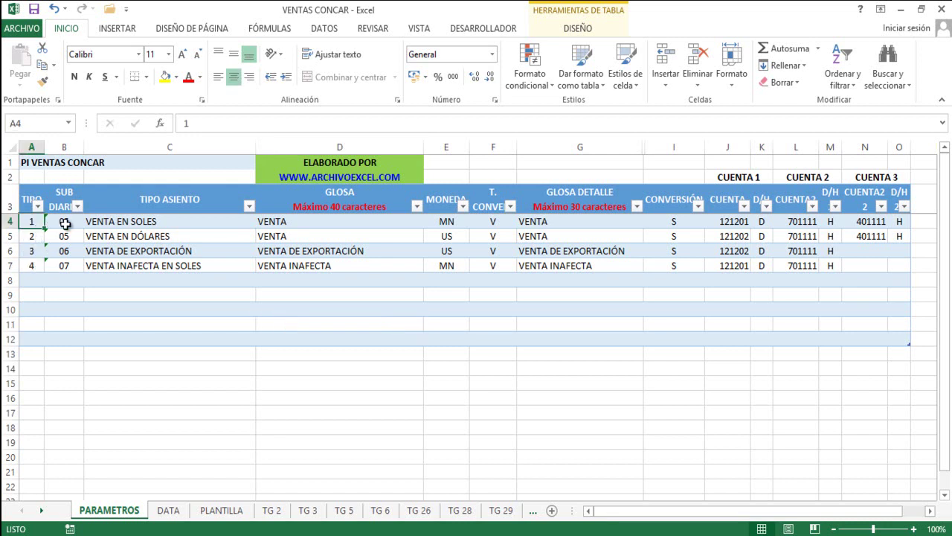
{"action": "left_click", "coordinate": [170, 512]}
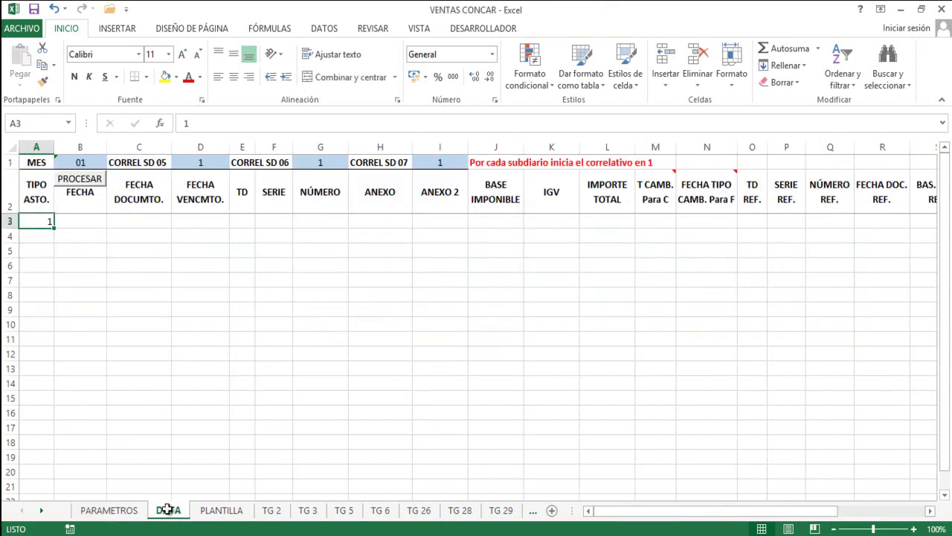
Fill row 3 with date 02/01/2018, due date 02/02/2018 and document type FT in E3.
{"action": "left_click", "coordinate": [70, 222]}
{"action": "left_click", "coordinate": [40, 221]}
{"action": "left_click", "coordinate": [83, 223]}
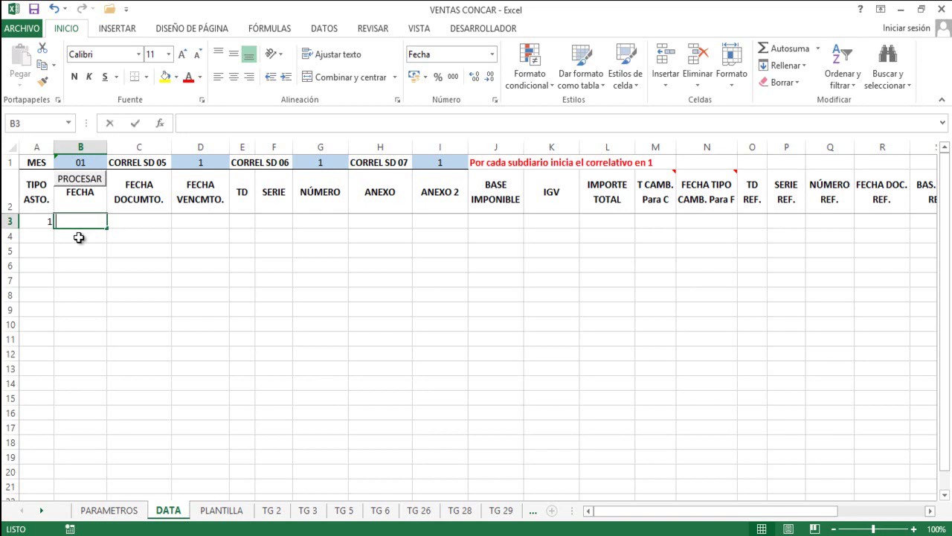
{"action": "type", "text": "02/01"}
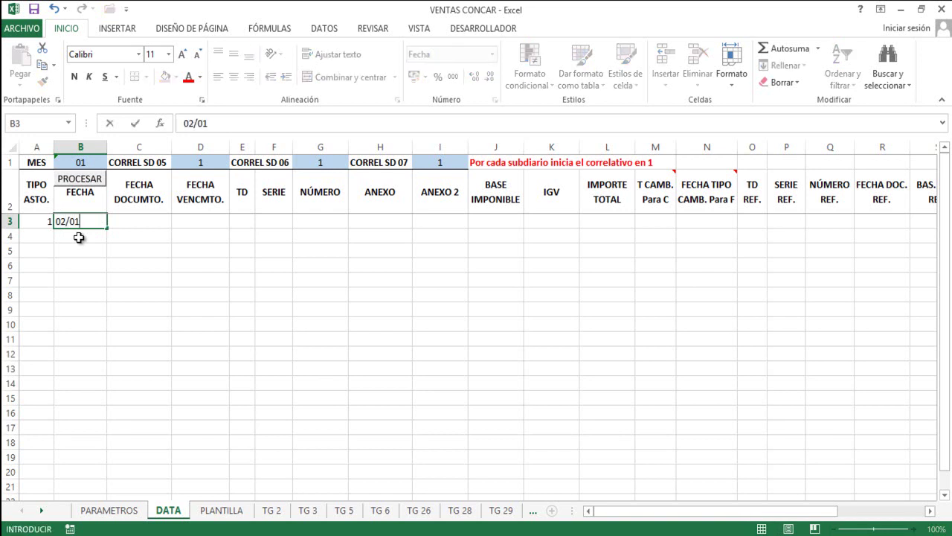
{"action": "key", "text": "Tab"}
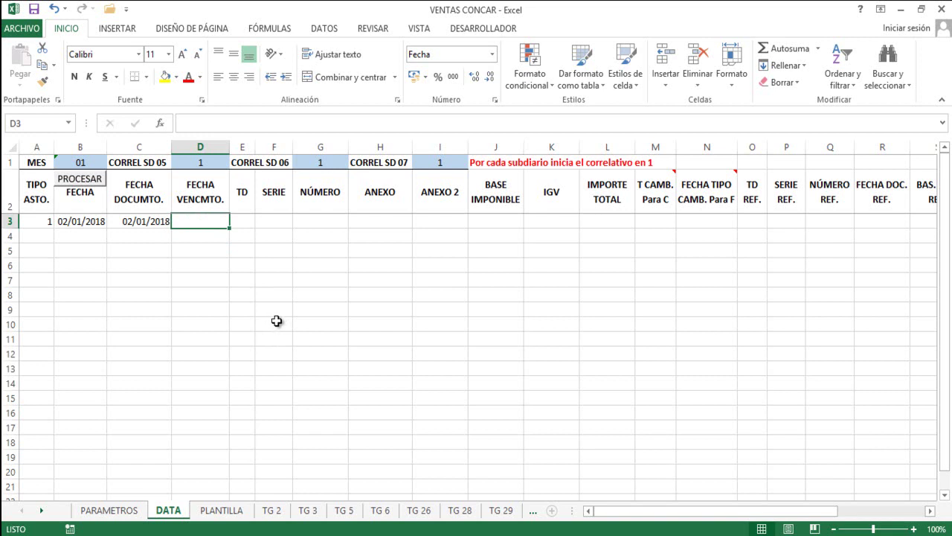
{"action": "type", "text": "02/02/2018"}
{"action": "left_click", "coordinate": [244, 222]}
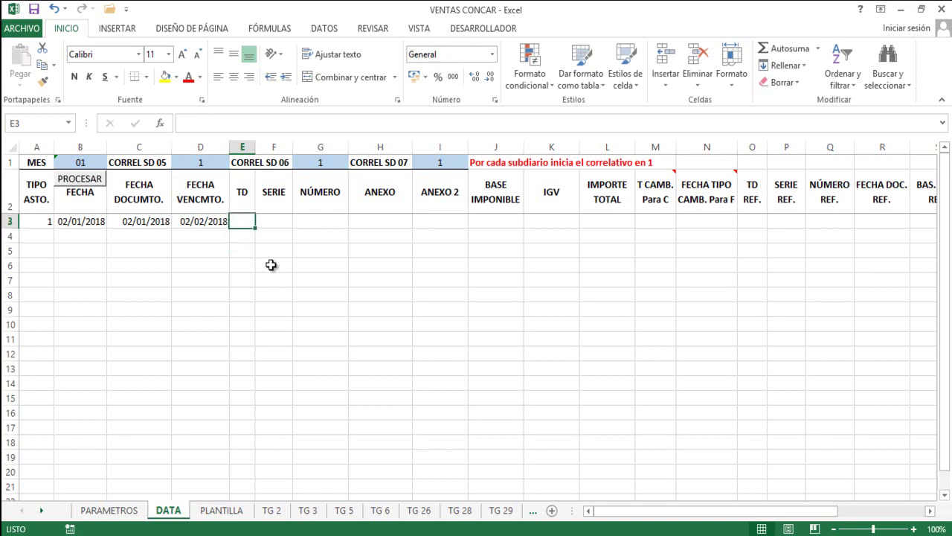
{"action": "type", "text": "FT"}
{"action": "key", "text": "Return"}
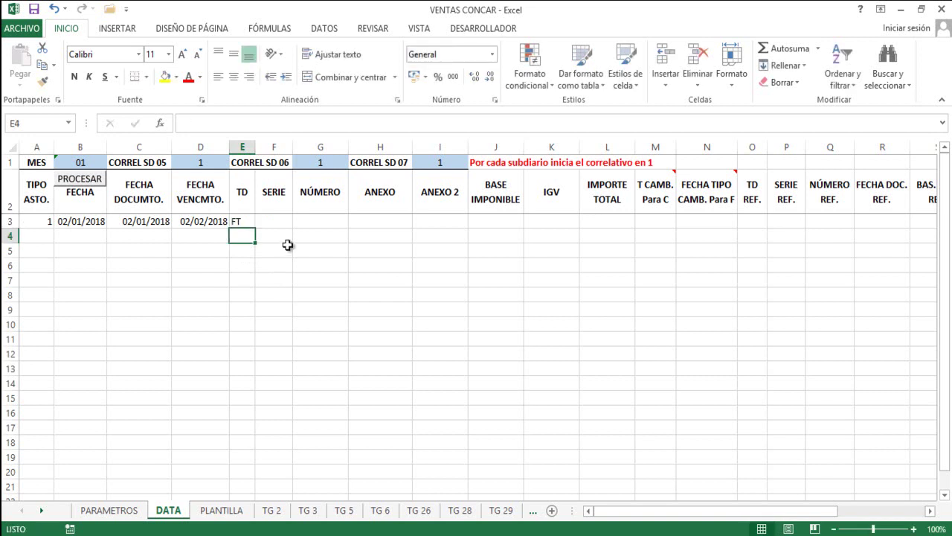
Look up FT in the TG 6 Tipos de Documentos list, alongside BOLETA DE VENTA.
{"action": "left_click", "coordinate": [237, 221]}
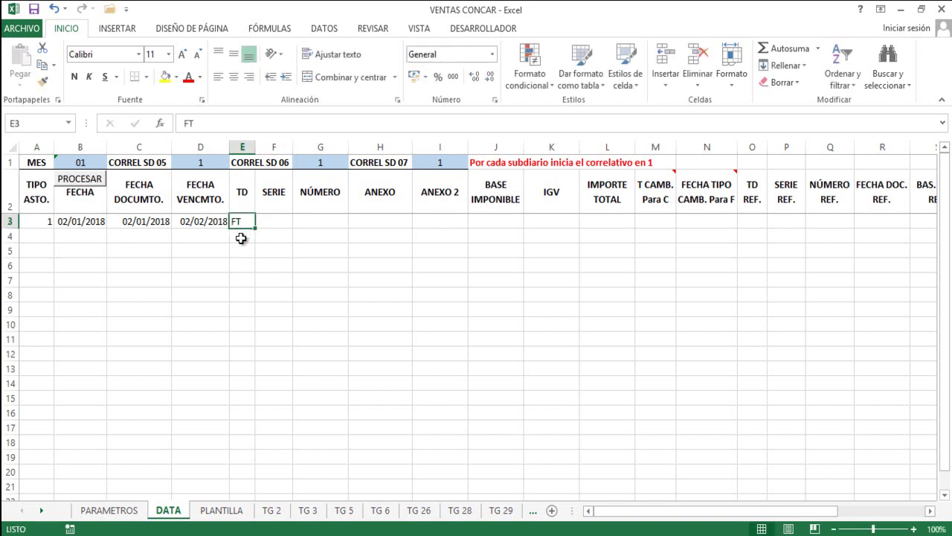
{"action": "left_click", "coordinate": [238, 247]}
{"action": "left_click", "coordinate": [246, 220]}
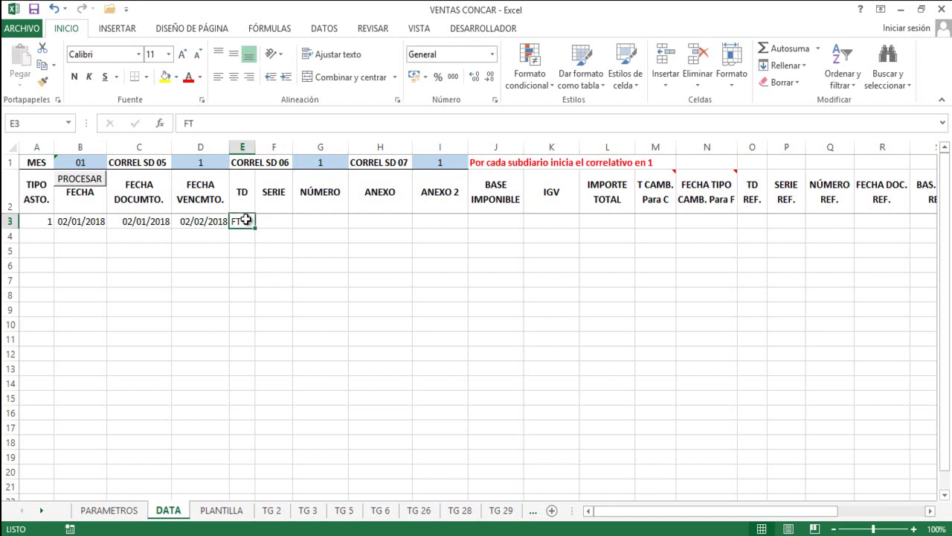
{"action": "left_click", "coordinate": [380, 512]}
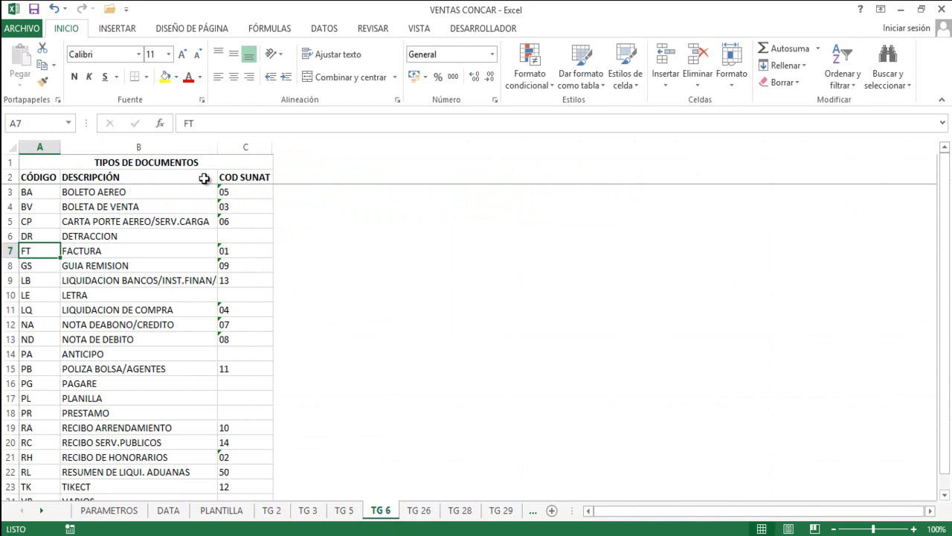
{"action": "scroll", "coordinate": [167, 269], "scroll_direction": "down", "scroll_amount": 4}
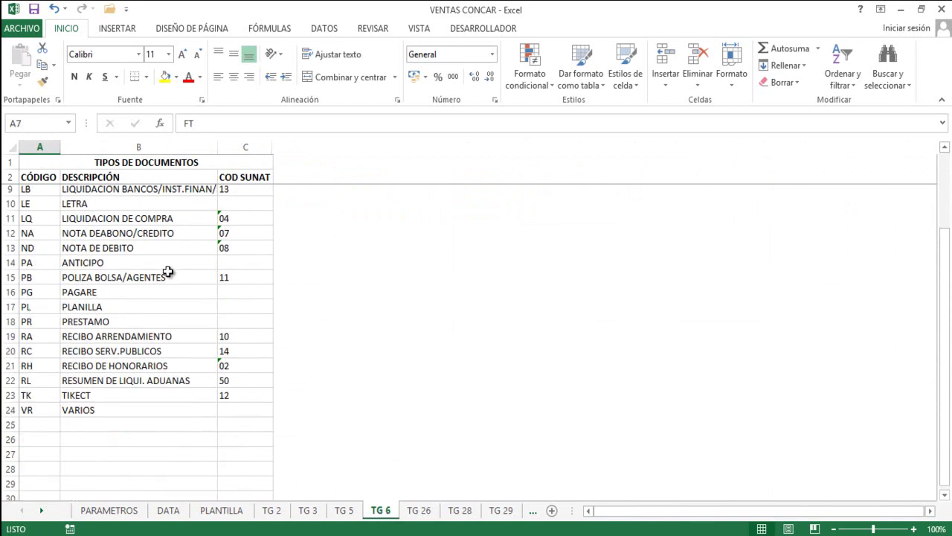
{"action": "scroll", "coordinate": [170, 268], "scroll_direction": "up", "scroll_amount": 4}
{"action": "key", "text": "Up"}
{"action": "key", "text": "Up"}
{"action": "key", "text": "Up"}
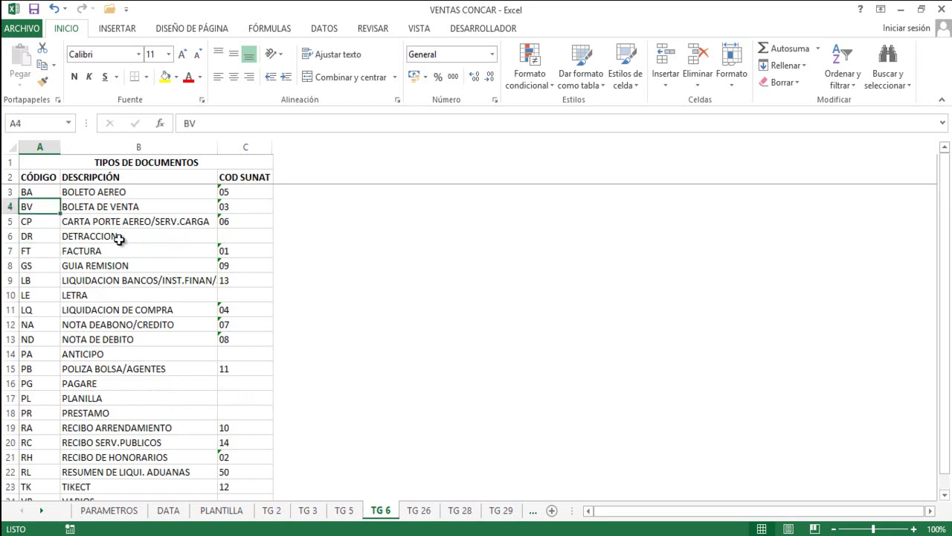
{"action": "scroll", "coordinate": [127, 233], "scroll_direction": "down", "scroll_amount": 1}
{"action": "scroll", "coordinate": [128, 233], "scroll_direction": "down", "scroll_amount": 4}
{"action": "scroll", "coordinate": [127, 233], "scroll_direction": "up", "scroll_amount": 4}
On DATA, enter series F001, number 156 and the customer's RUC in row 3.
{"action": "left_click", "coordinate": [177, 511]}
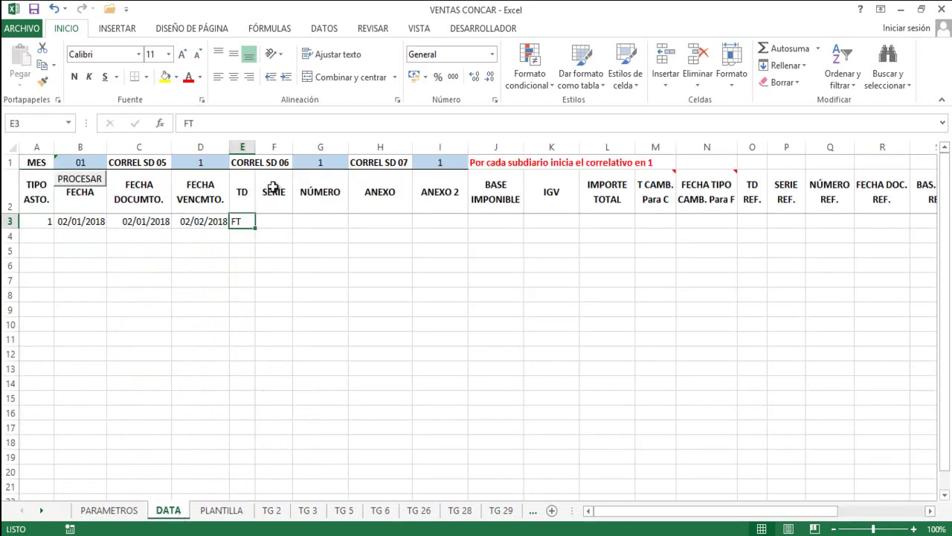
{"action": "left_click", "coordinate": [273, 221]}
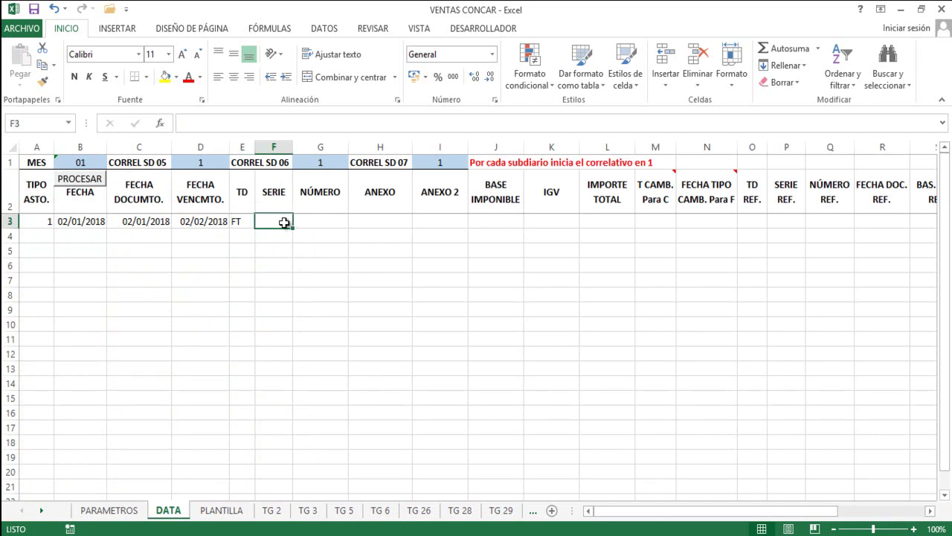
{"action": "type", "text": "F001"}
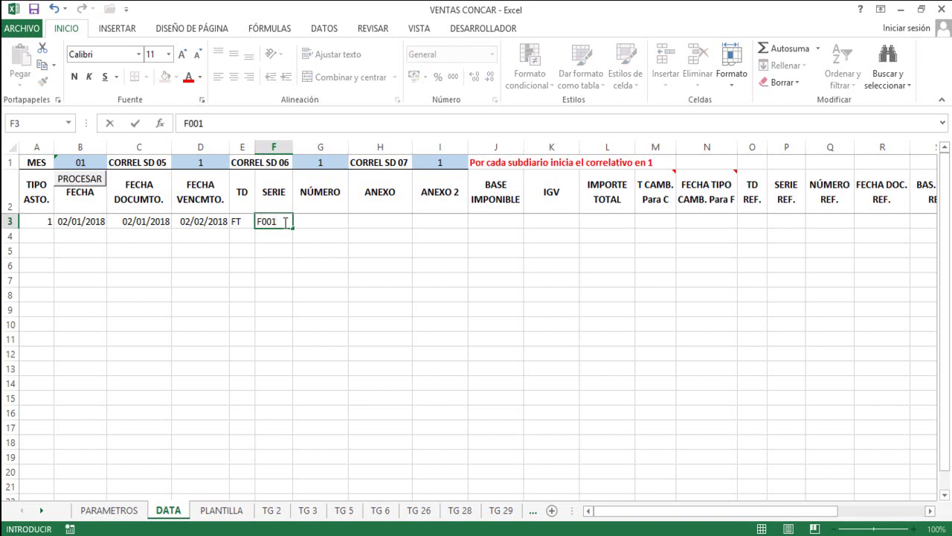
{"action": "key", "text": "Tab"}
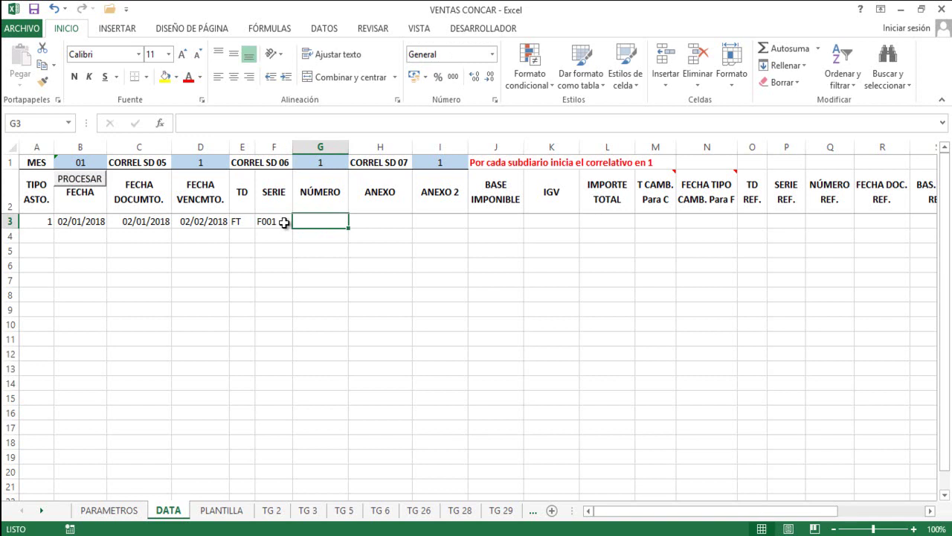
{"action": "type", "text": "156"}
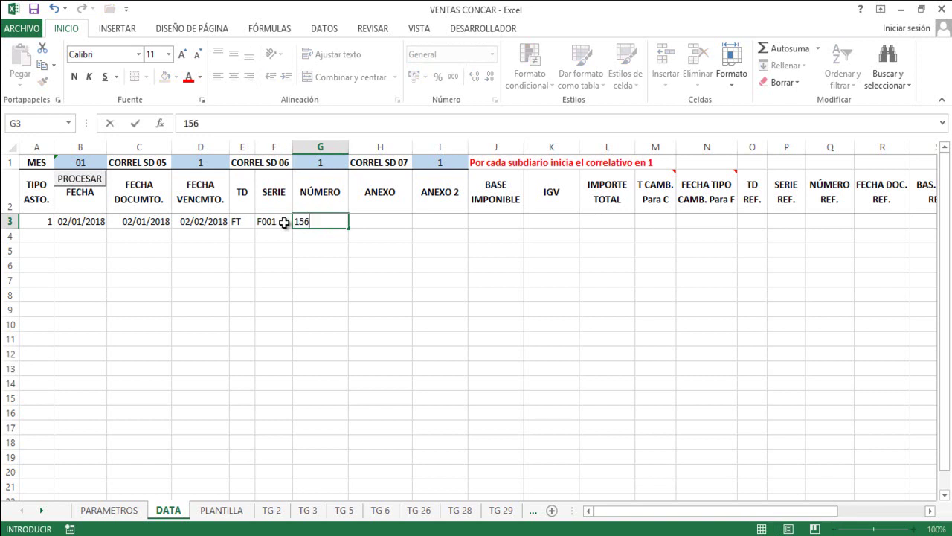
{"action": "key", "text": "Tab"}
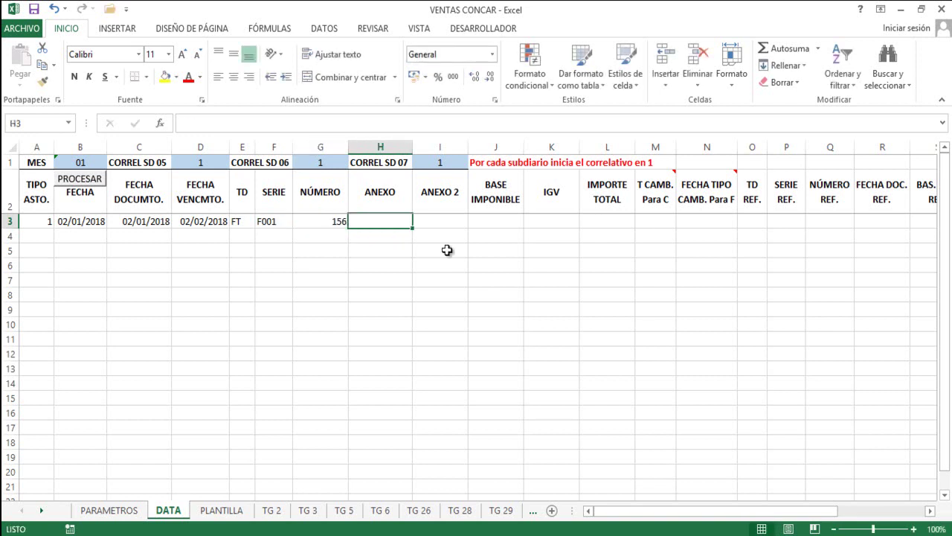
{"action": "key", "text": "Tab"}
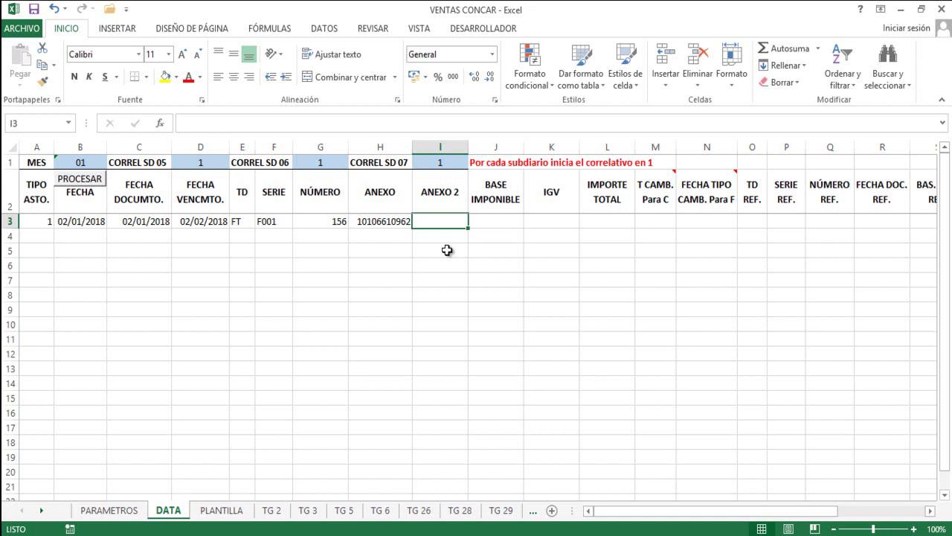
Enter base 3000, IGV 540 and total 3,540 in row 3.
{"action": "key", "text": "Right"}
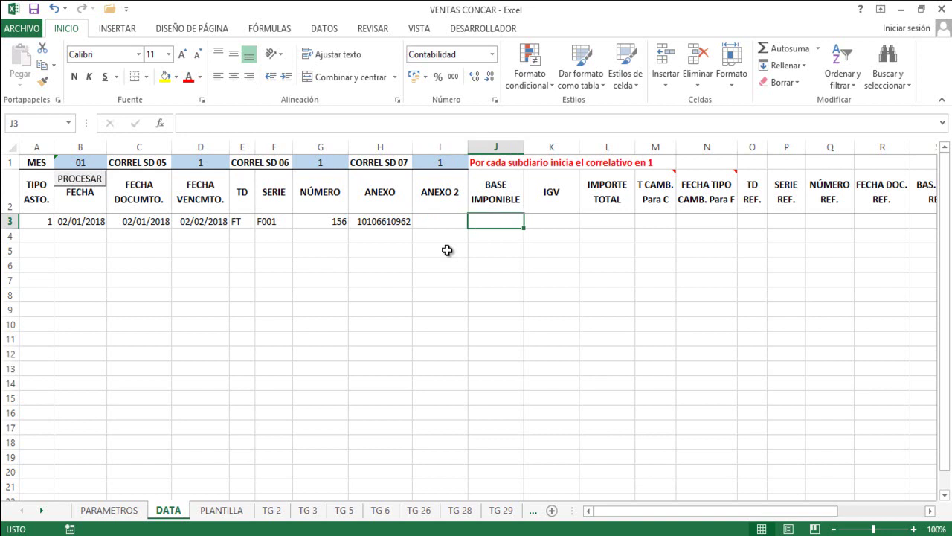
{"action": "type", "text": "3000"}
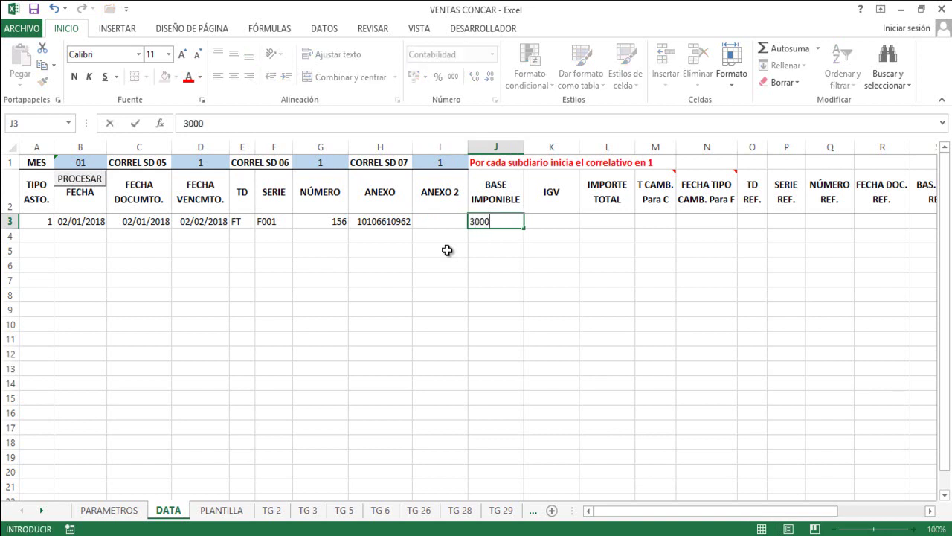
{"action": "key", "text": "Right"}
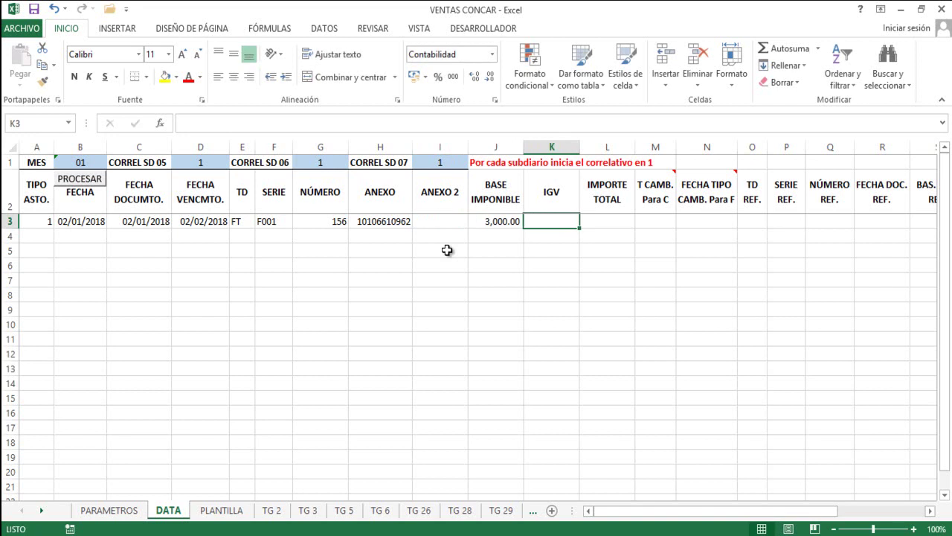
{"action": "type", "text": "540"}
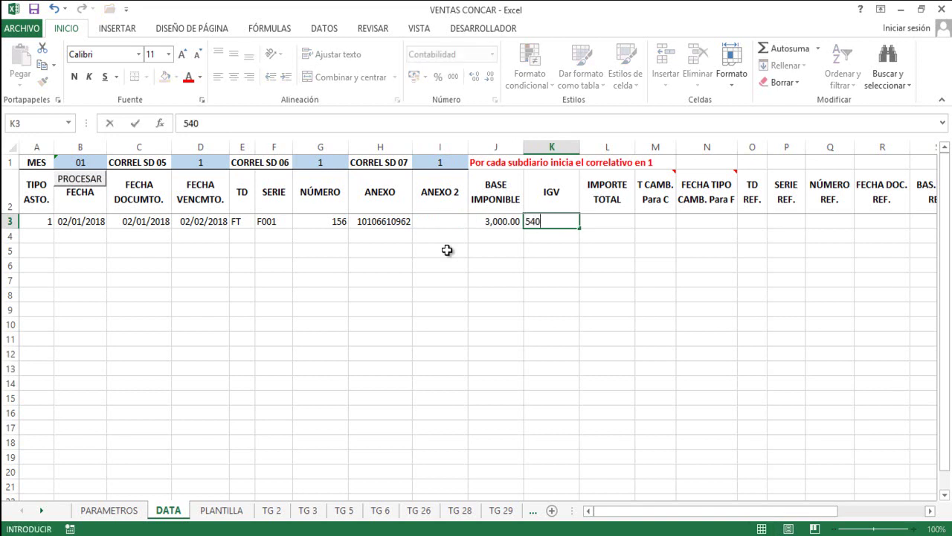
{"action": "key", "text": "Right"}
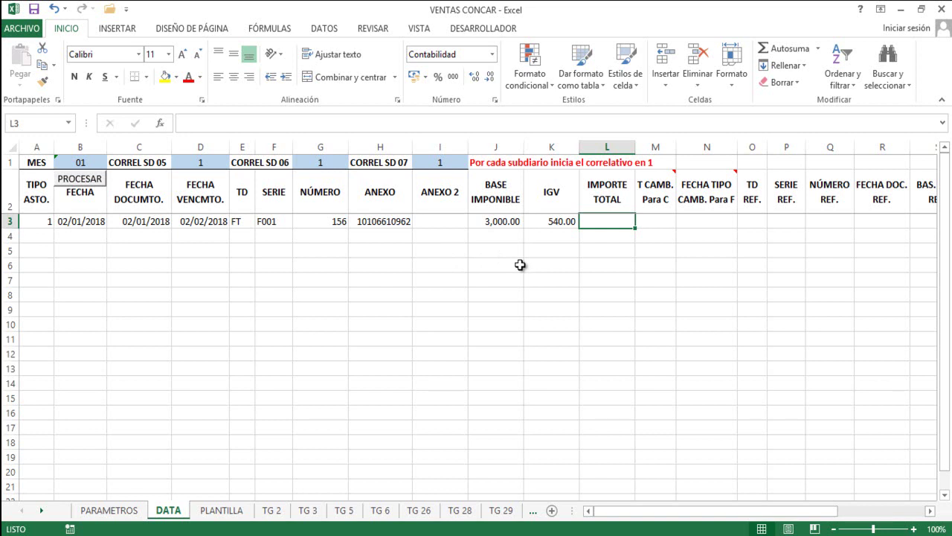
{"action": "type", "text": "3,540"}
{"action": "key", "text": "Tab"}
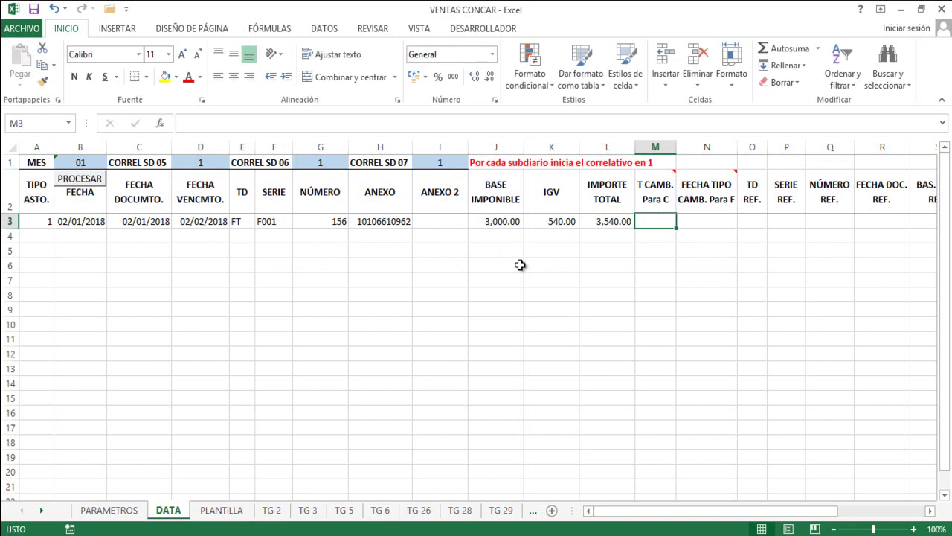
Review row 3's exchange-rate and reference columns, then return to the start of the row.
{"action": "key", "text": "Right"}
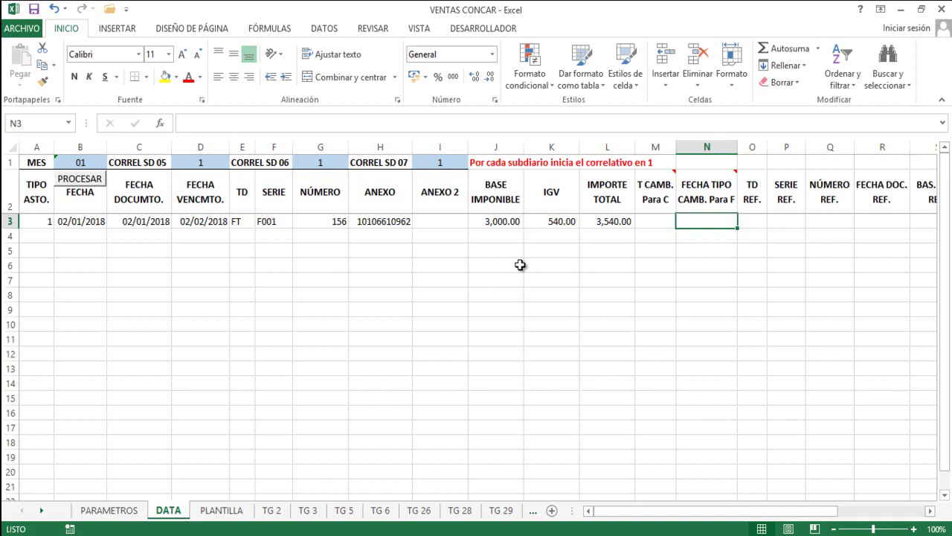
{"action": "key", "text": "Right"}
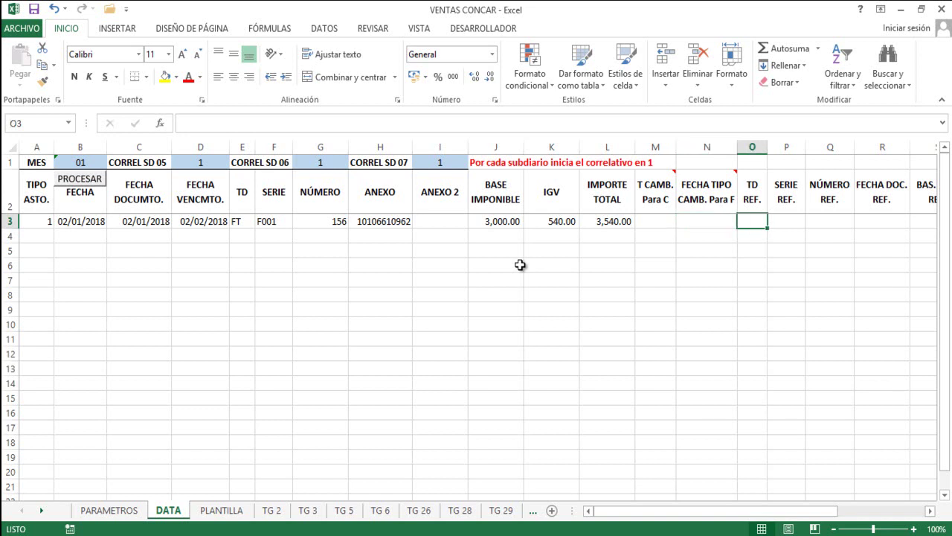
{"action": "key", "text": "Left"}
{"action": "key", "text": "Right"}
{"action": "key", "text": "Right"}
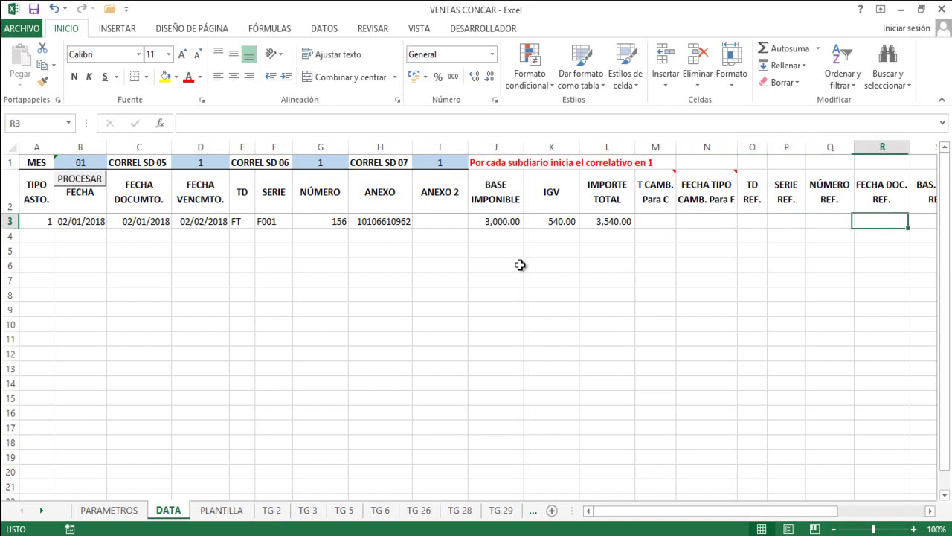
{"action": "key", "text": "Right"}
{"action": "key", "text": "Right"}
{"action": "key", "text": "Right"}
{"action": "key", "text": "Left"}
{"action": "key", "text": "Left"}
{"action": "key", "text": "Left"}
{"action": "key", "text": "Left"}
{"action": "key", "text": "Left"}
{"action": "key", "text": "Left"}
{"action": "key", "text": "Right"}
{"action": "key", "text": "Right"}
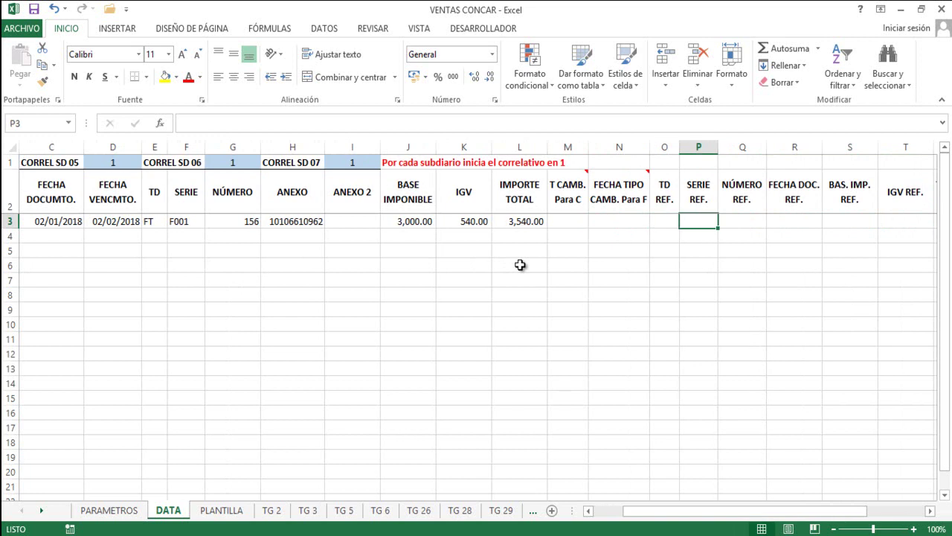
{"action": "key", "text": "Right"}
{"action": "key", "text": "Right"}
{"action": "key", "text": "Left"}
{"action": "key", "text": "Left"}
{"action": "key", "text": "Right"}
{"action": "key", "text": "Right"}
{"action": "key", "text": "Right"}
{"action": "key", "text": "Right"}
{"action": "key", "text": "Left"}
{"action": "key", "text": "Left"}
{"action": "key", "text": "Left"}
{"action": "key", "text": "Left"}
{"action": "key", "text": "Right"}
{"action": "key", "text": "Right"}
{"action": "key", "text": "Right"}
{"action": "key", "text": "Right"}
{"action": "key", "text": "Right"}
{"action": "key", "text": "Right"}
{"action": "key", "text": "Left"}
{"action": "key", "text": "Left"}
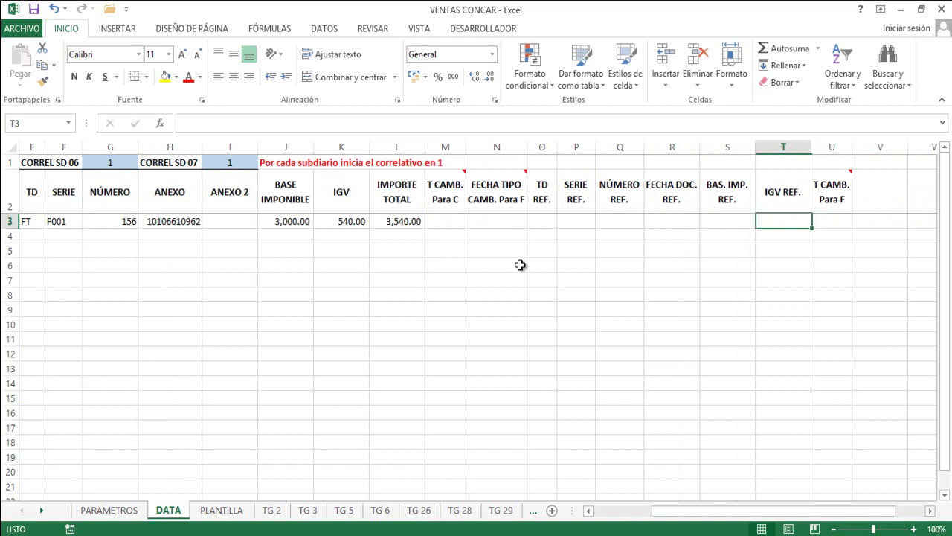
{"action": "key", "text": "Left"}
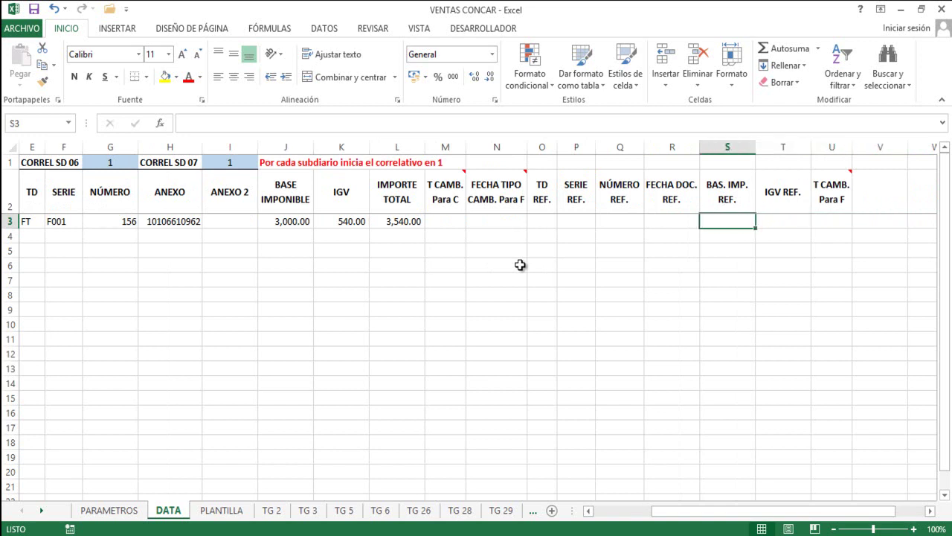
{"action": "key", "text": "Left"}
{"action": "key", "text": "Left"}
{"action": "key", "text": "Left"}
{"action": "key", "text": "Left"}
{"action": "key", "text": "Left"}
{"action": "key", "text": "Left"}
{"action": "key", "text": "Left"}
{"action": "key", "text": "Left"}
{"action": "key", "text": "Left"}
{"action": "key", "text": "Left"}
{"action": "key", "text": "Left"}
{"action": "key", "text": "Left"}
{"action": "key", "text": "Left"}
{"action": "key", "text": "Left"}
{"action": "key", "text": "Left"}
{"action": "key", "text": "Left"}
{"action": "key", "text": "Left"}
{"action": "key", "text": "Left"}
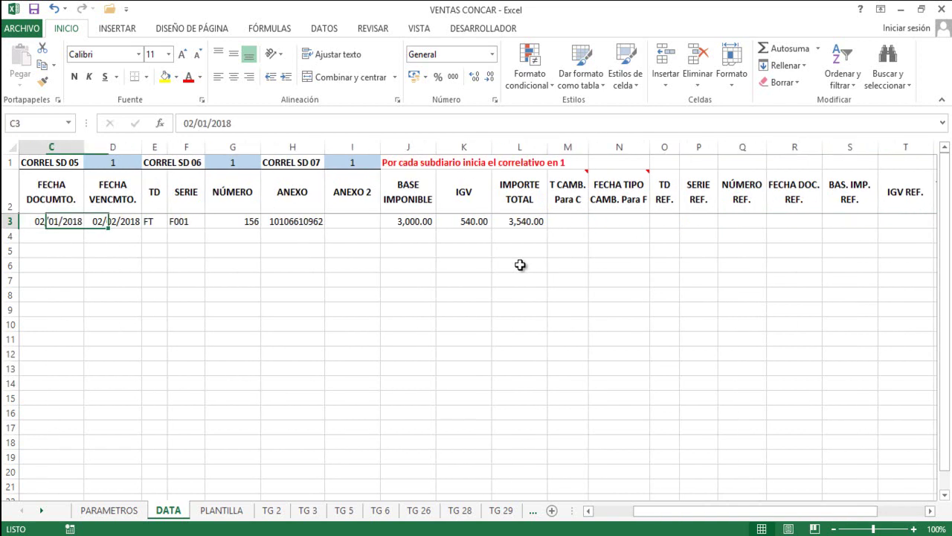
{"action": "left_click", "coordinate": [36, 238]}
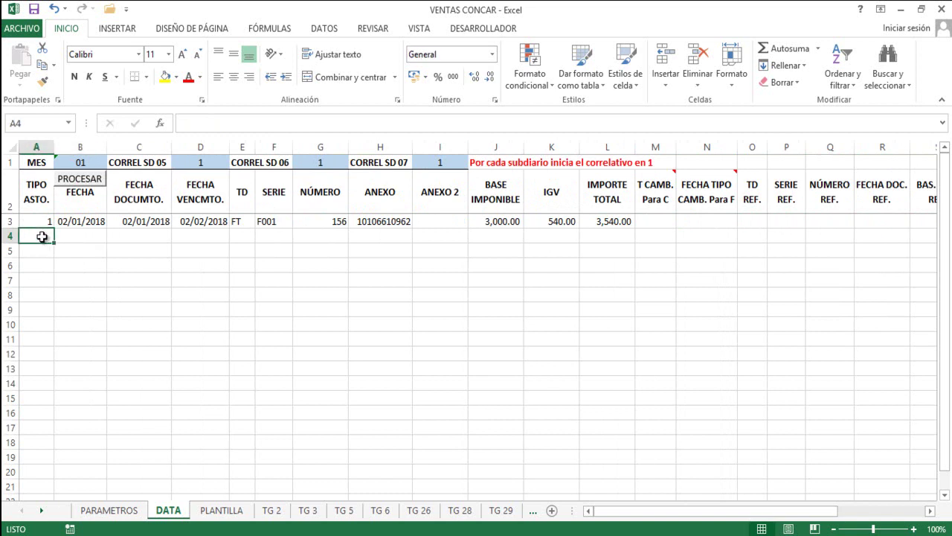
{"action": "left_click", "coordinate": [128, 236]}
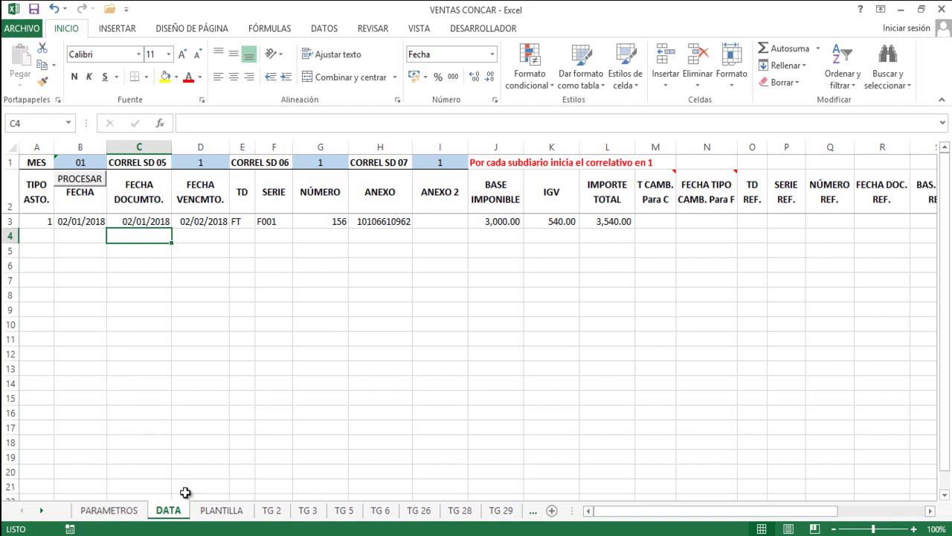
{"action": "left_click", "coordinate": [112, 514]}
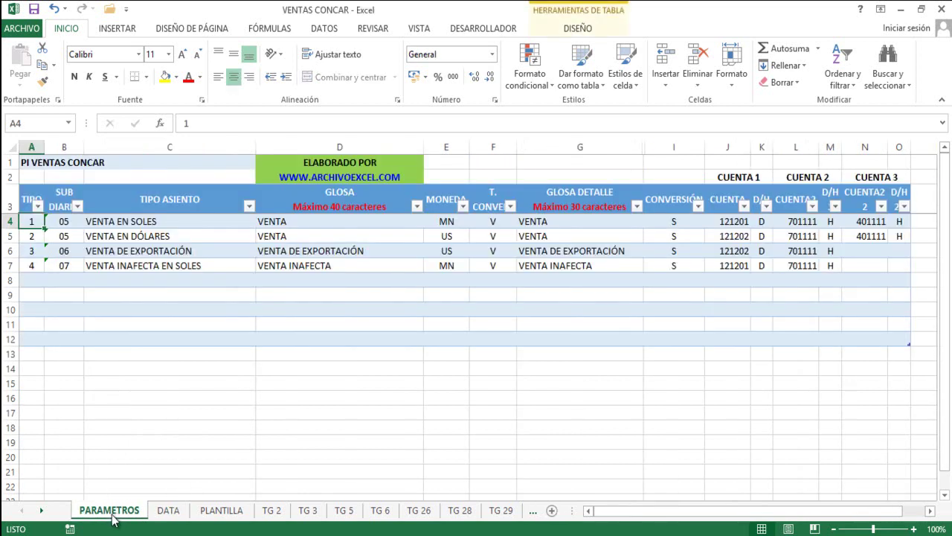
{"action": "left_click", "coordinate": [27, 236]}
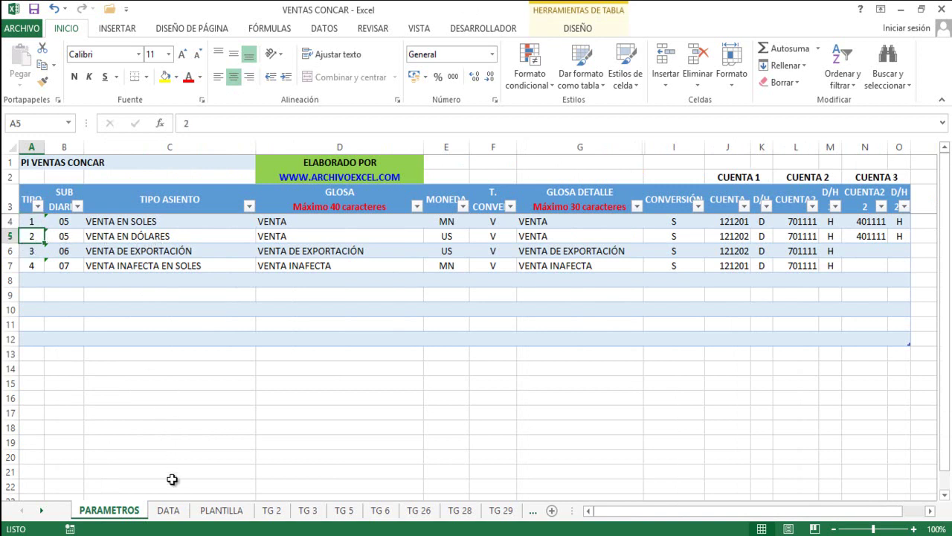
{"action": "left_click", "coordinate": [168, 513]}
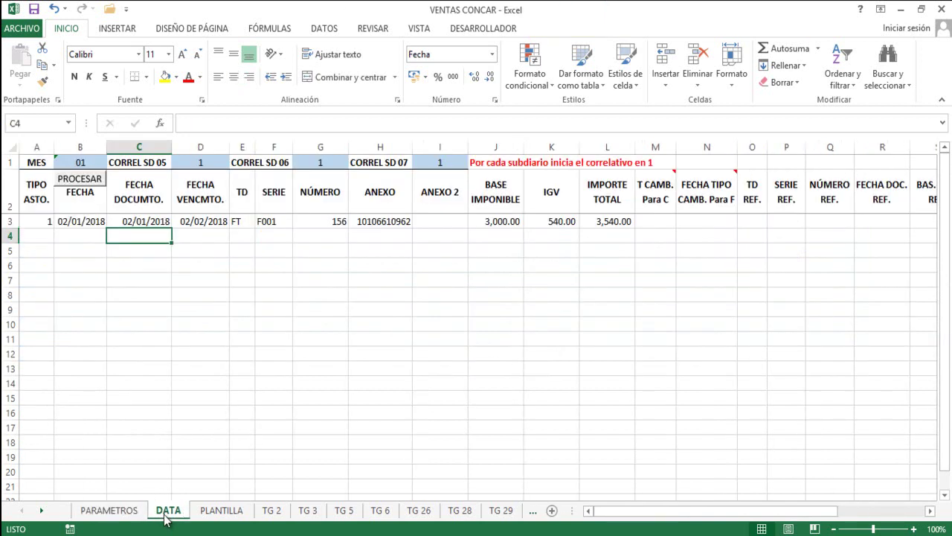
{"action": "left_click", "coordinate": [36, 235]}
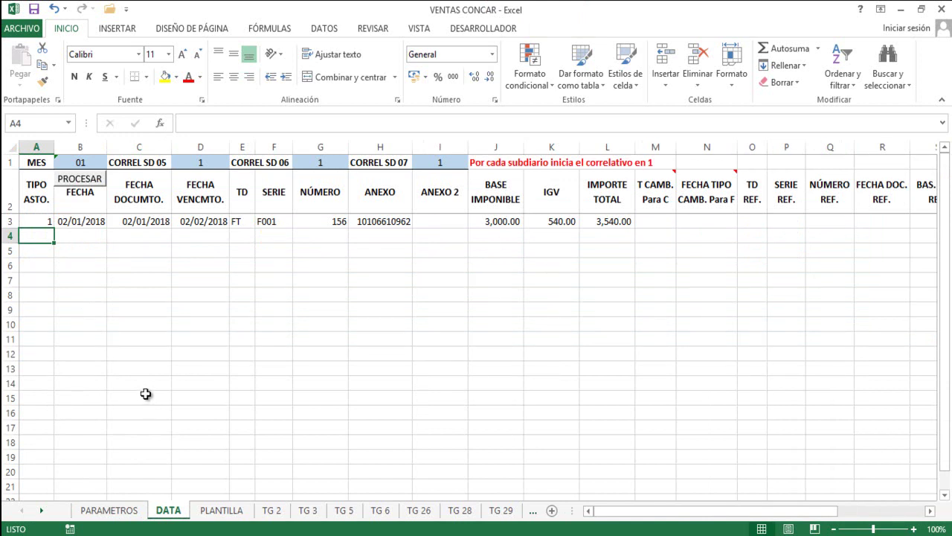
Enter asiento type 2 in A4 and fill row 3's three dates down with Ctrl+D.
{"action": "type", "text": "2"}
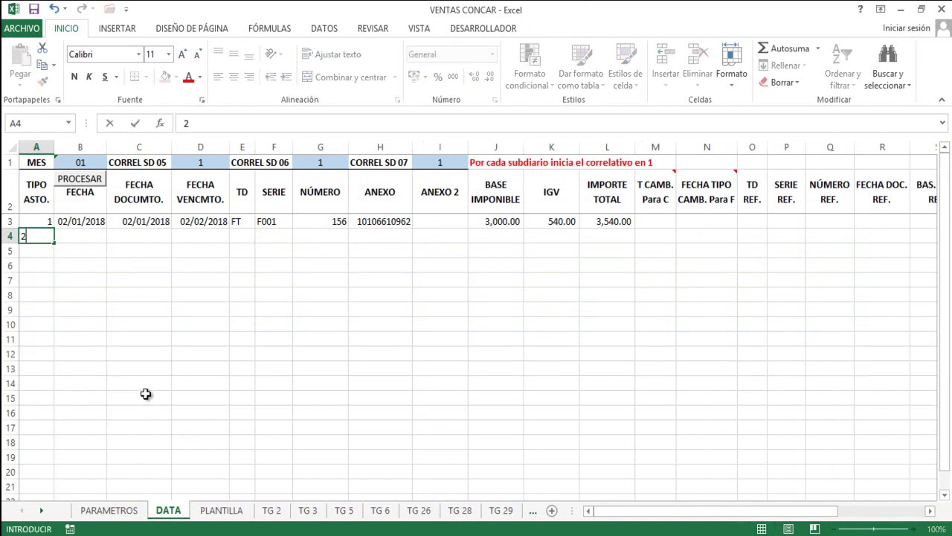
{"action": "key", "text": "Tab"}
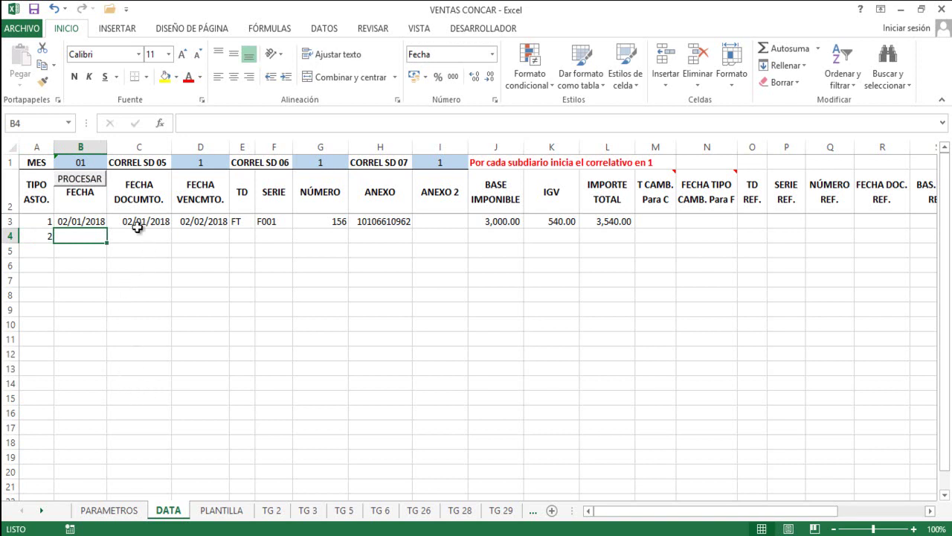
{"action": "left_click", "coordinate": [89, 222]}
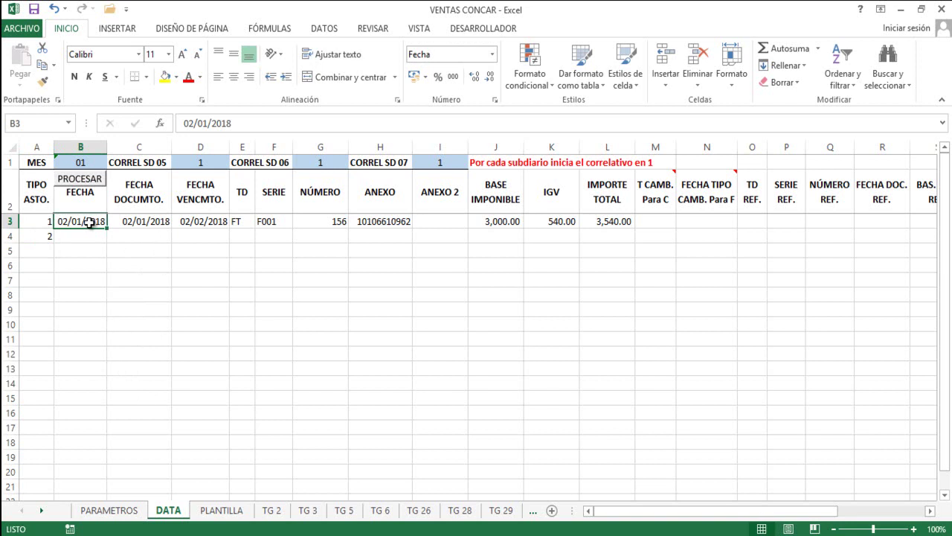
{"action": "key", "text": "shift+Right"}
{"action": "key", "text": "shift+Right"}
{"action": "key", "text": "shift+Down"}
{"action": "key", "text": "ctrl+d"}
{"action": "left_click", "coordinate": [244, 236]}
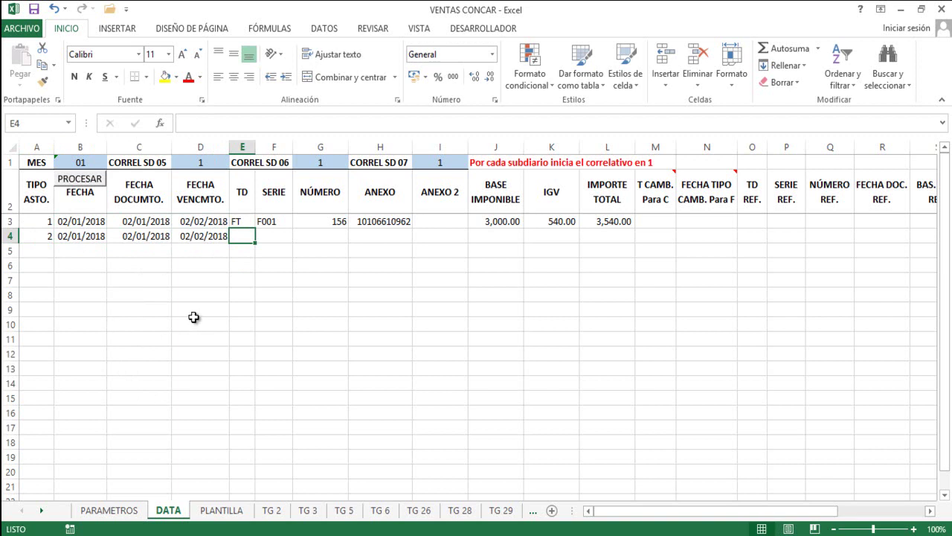
Try document types FT, BV, R and RC in E4, erasing each one.
{"action": "type", "text": "FT"}
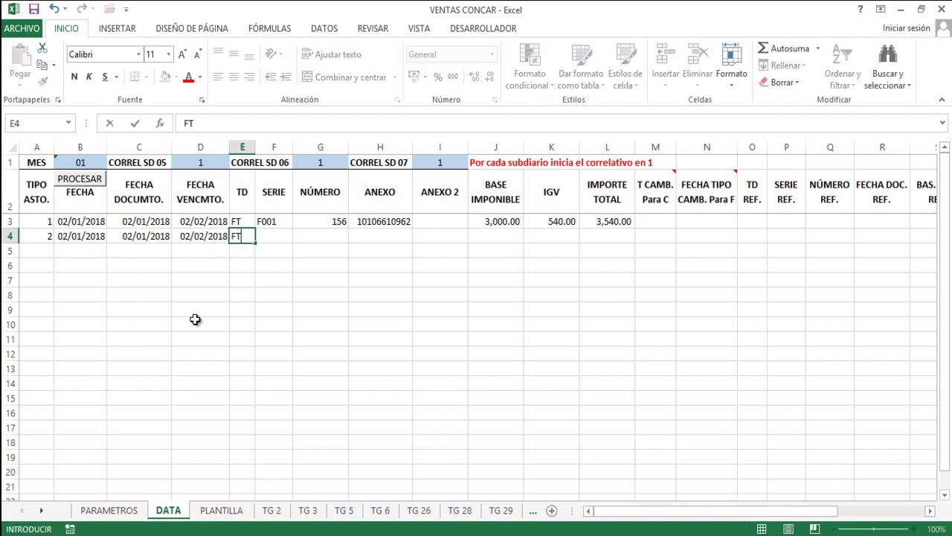
{"action": "key", "text": "BackSpace"}
{"action": "key", "text": "BackSpace"}
{"action": "type", "text": "BV"}
{"action": "key", "text": "BackSpace"}
{"action": "key", "text": "BackSpace"}
{"action": "type", "text": "R"}
{"action": "key", "text": "BackSpace"}
{"action": "type", "text": "RC"}
{"action": "key", "text": "BackSpace"}
{"action": "key", "text": "BackSpace"}
Set row 4's document type to FT and copy series F001 from row 3.
{"action": "type", "text": "FT"}
{"action": "key", "text": "Tab"}
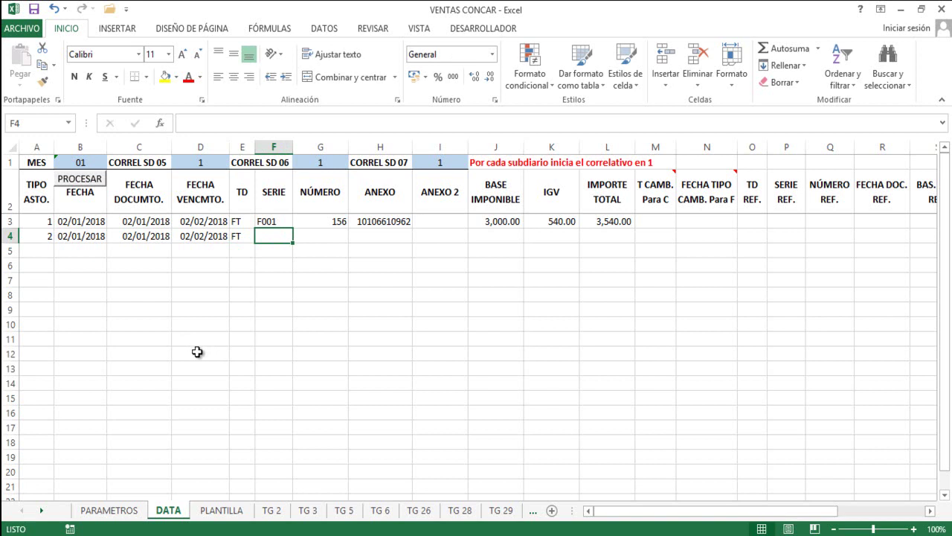
{"action": "key", "text": "Up"}
{"action": "key", "text": "ctrl+c"}
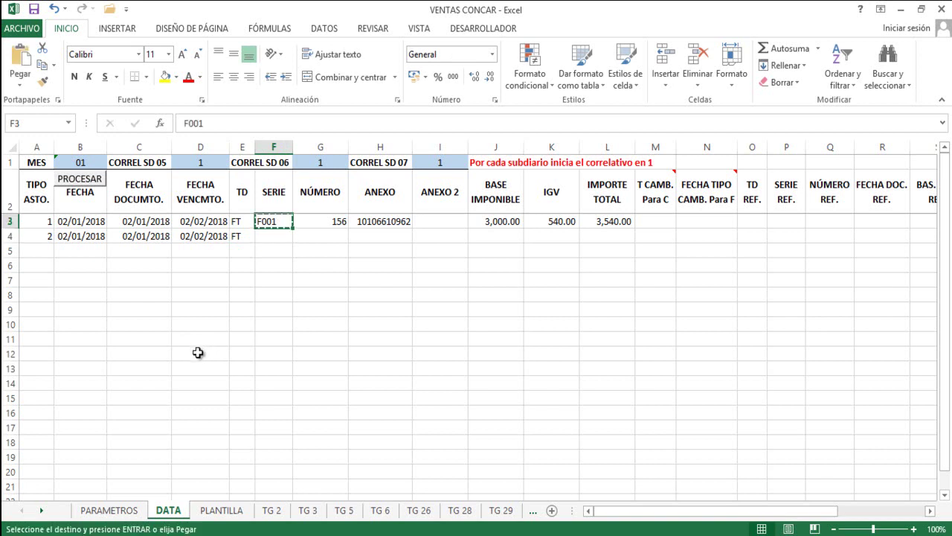
{"action": "key", "text": "Down"}
{"action": "key", "text": "Return"}
{"action": "key", "text": "Tab"}
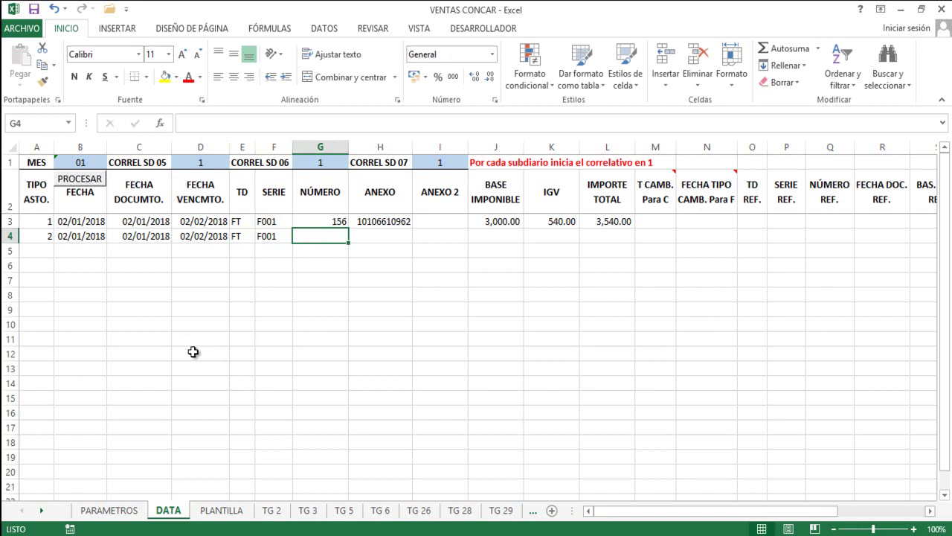
Enter document number 157 and anexo 1, skipping Anexo 2.
{"action": "type", "text": "157"}
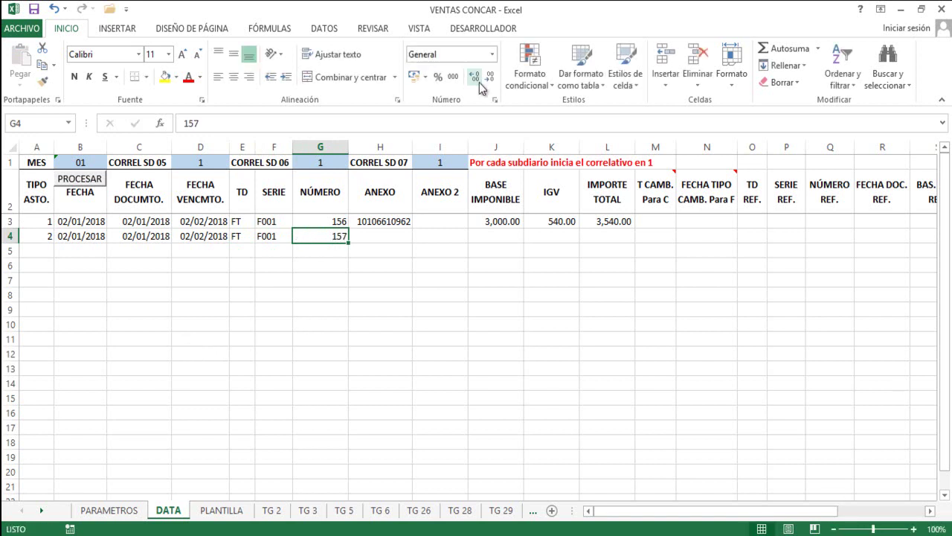
{"action": "key", "text": "Tab"}
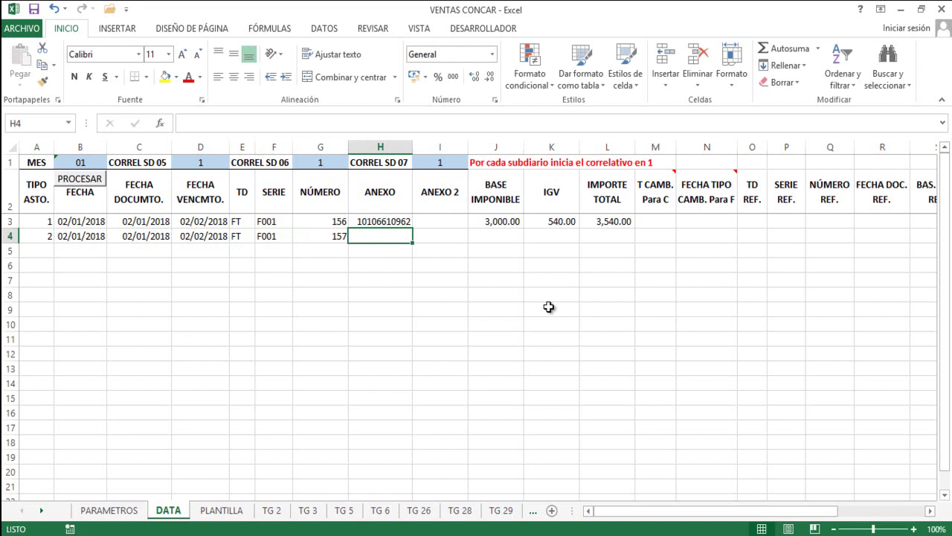
{"action": "type", "text": "1"}
{"action": "key", "text": "Tab"}
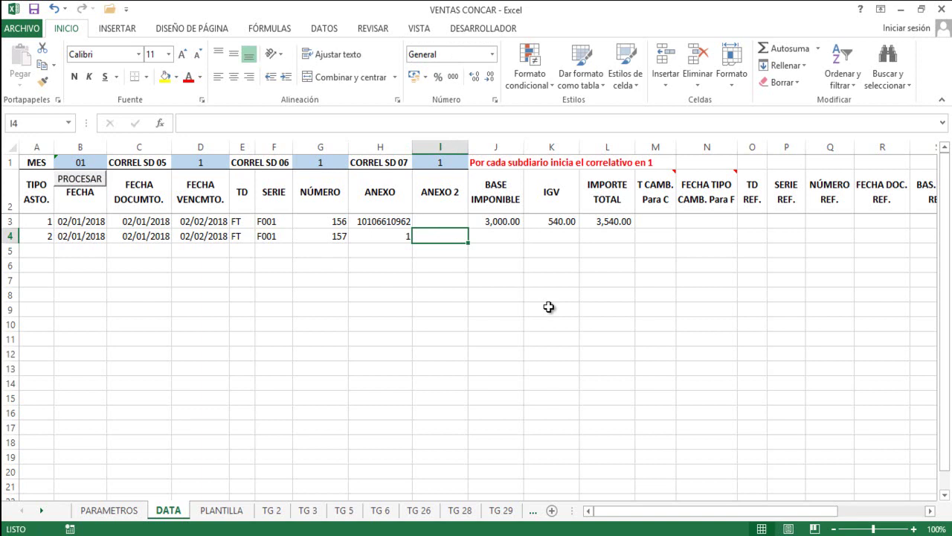
{"action": "key", "text": "Left"}
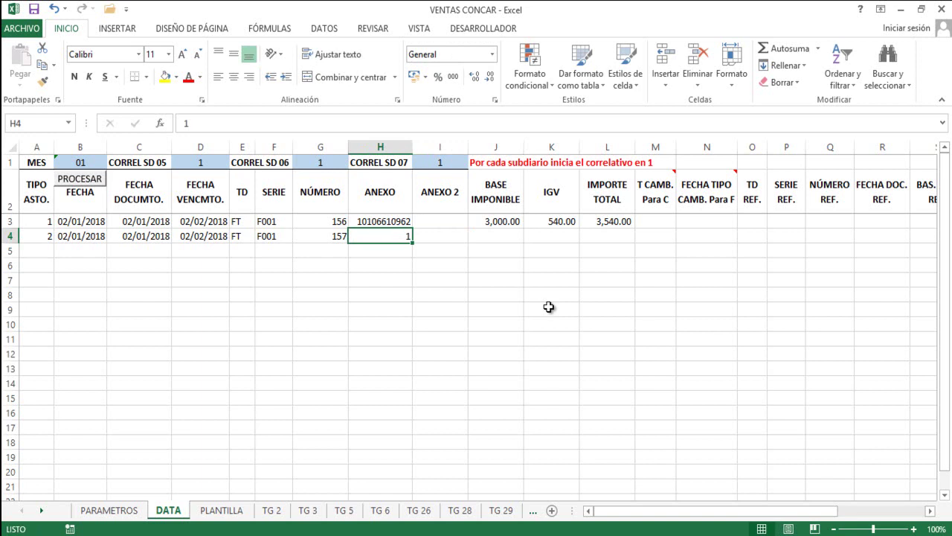
{"action": "key", "text": "Right"}
{"action": "key", "text": "Left"}
{"action": "key", "text": "Right"}
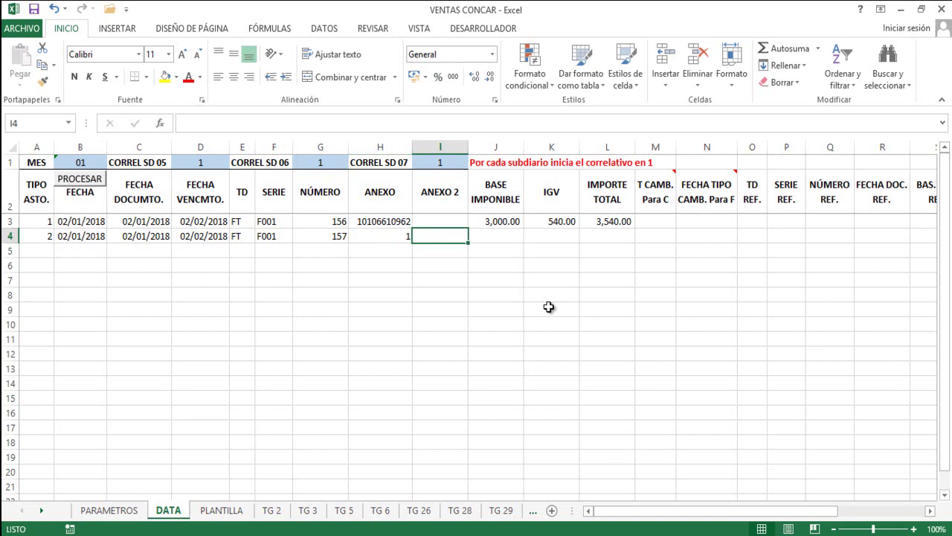
{"action": "key", "text": "Right"}
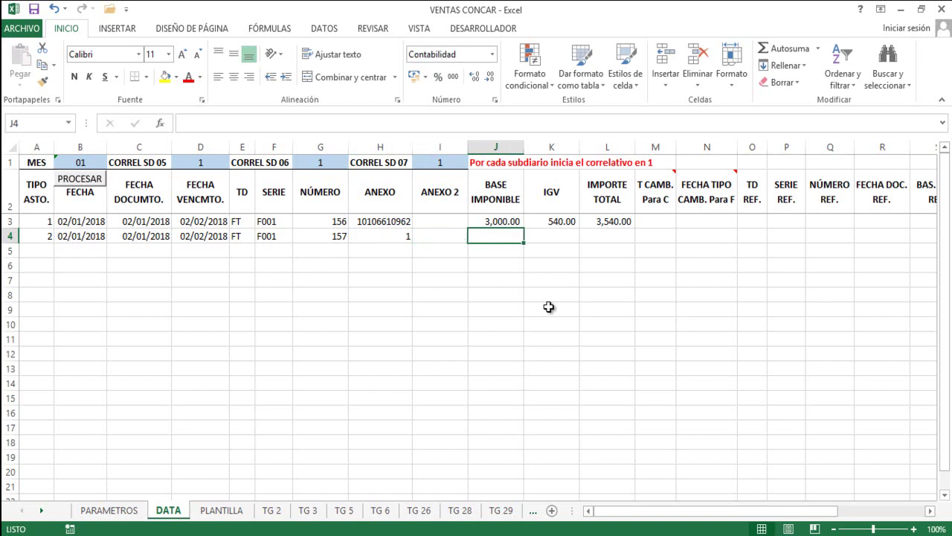
Enter base 500, IGV 90 and total 590 in row 4 and review the amounts.
{"action": "type", "text": "500"}
{"action": "key", "text": "Tab"}
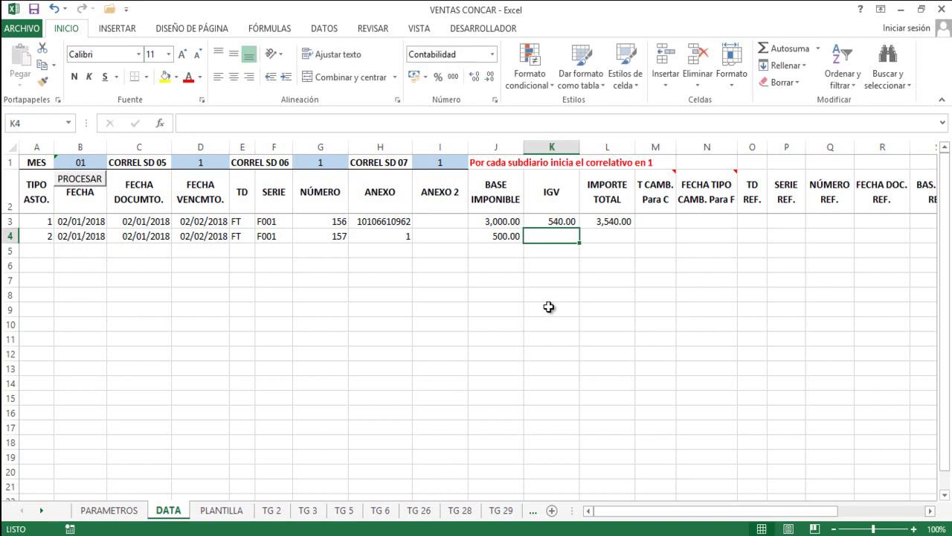
{"action": "type", "text": "90"}
{"action": "key", "text": "Tab"}
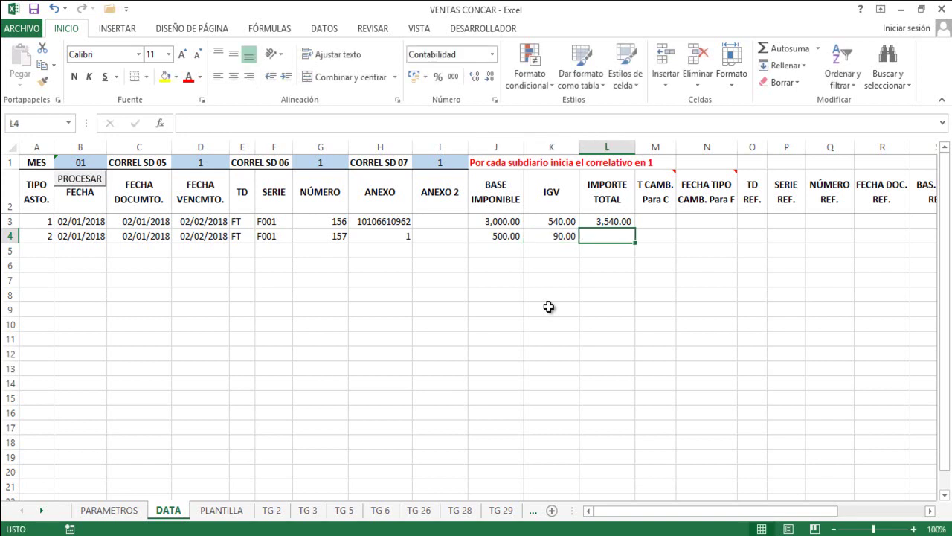
{"action": "type", "text": "590"}
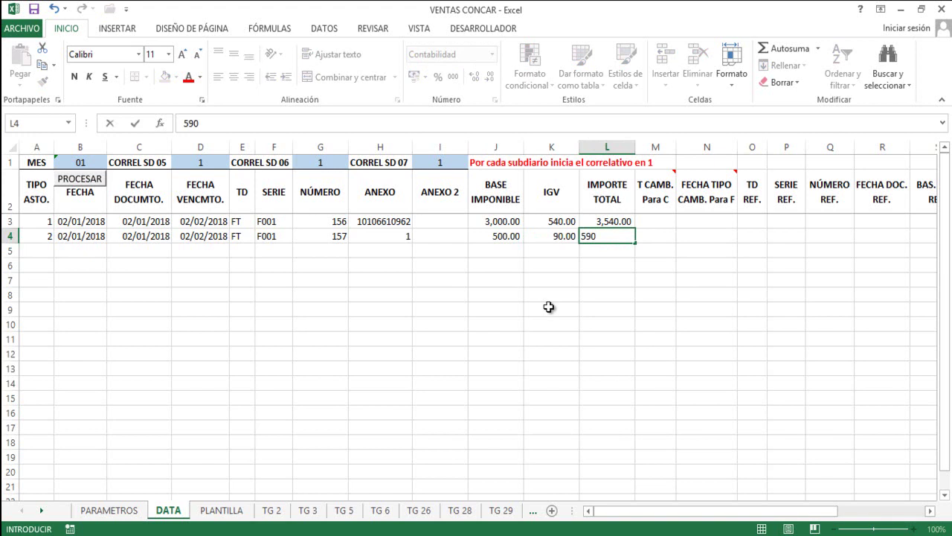
{"action": "key", "text": "ctrl+Return"}
{"action": "key", "text": "Left"}
{"action": "key", "text": "Left"}
{"action": "key", "text": "Right"}
{"action": "key", "text": "Right"}
{"action": "key", "text": "Left"}
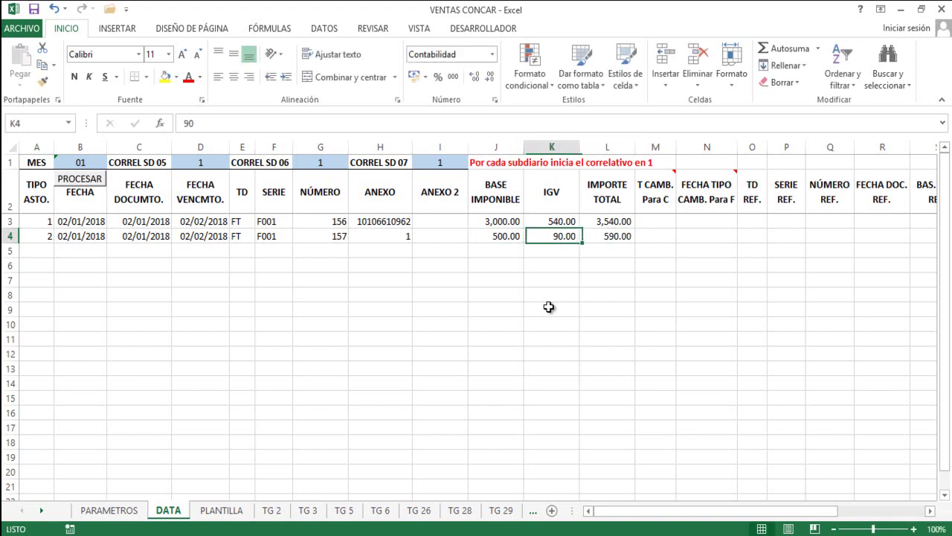
{"action": "key", "text": "Left"}
{"action": "key", "text": "Left"}
{"action": "key", "text": "Right"}
{"action": "key", "text": "Right"}
{"action": "key", "text": "Right"}
{"action": "key", "text": "Left"}
{"action": "key", "text": "Left"}
{"action": "key", "text": "Right"}
{"action": "key", "text": "Right"}
{"action": "key", "text": "Left"}
{"action": "left_click", "coordinate": [124, 513]}
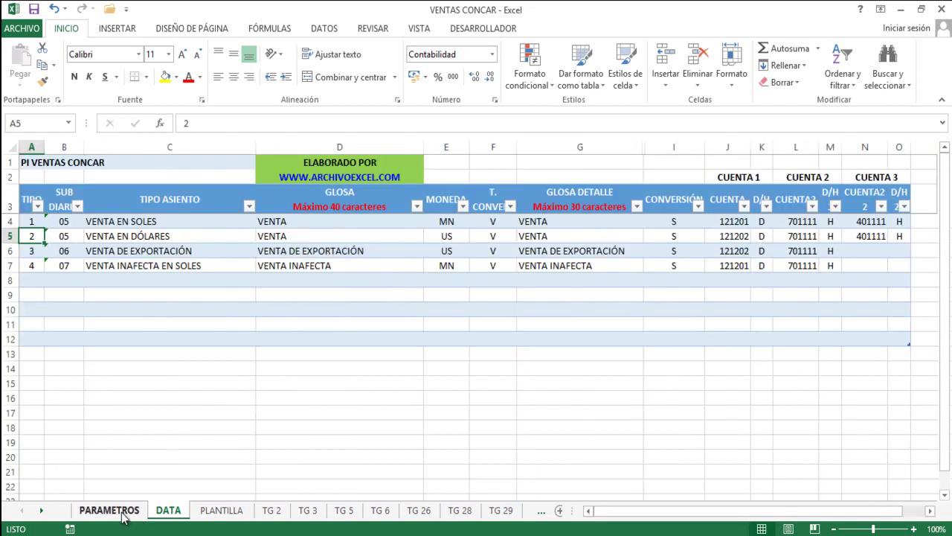
{"action": "left_click", "coordinate": [11, 235]}
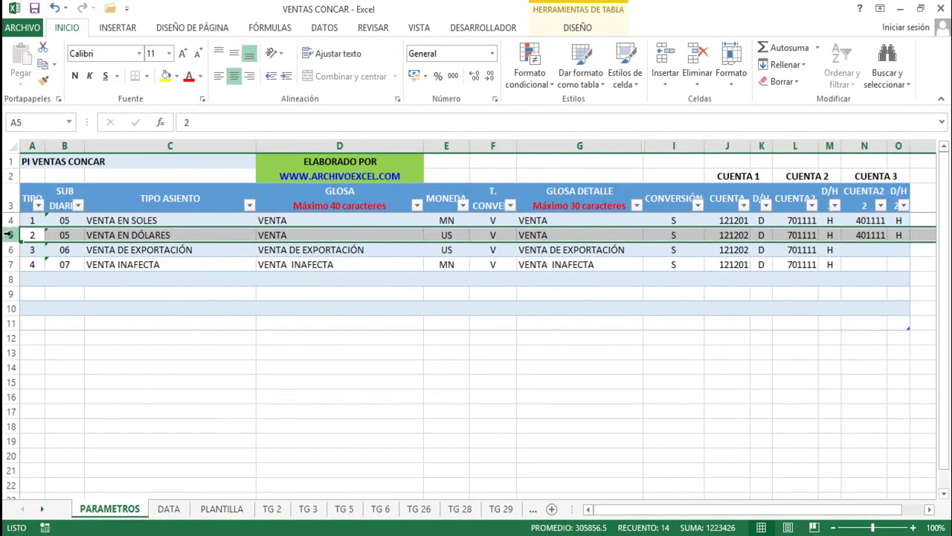
{"action": "left_click", "coordinate": [439, 236]}
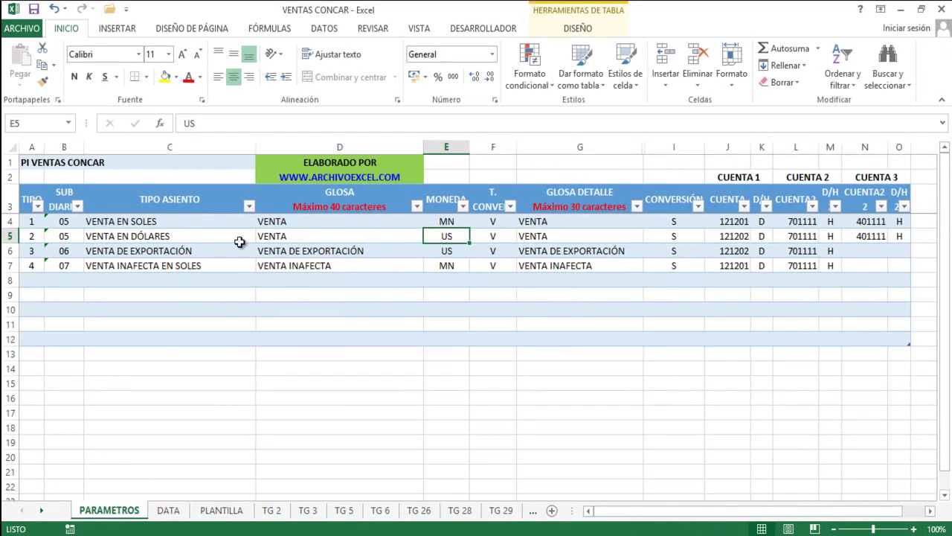
{"action": "left_click", "coordinate": [10, 236]}
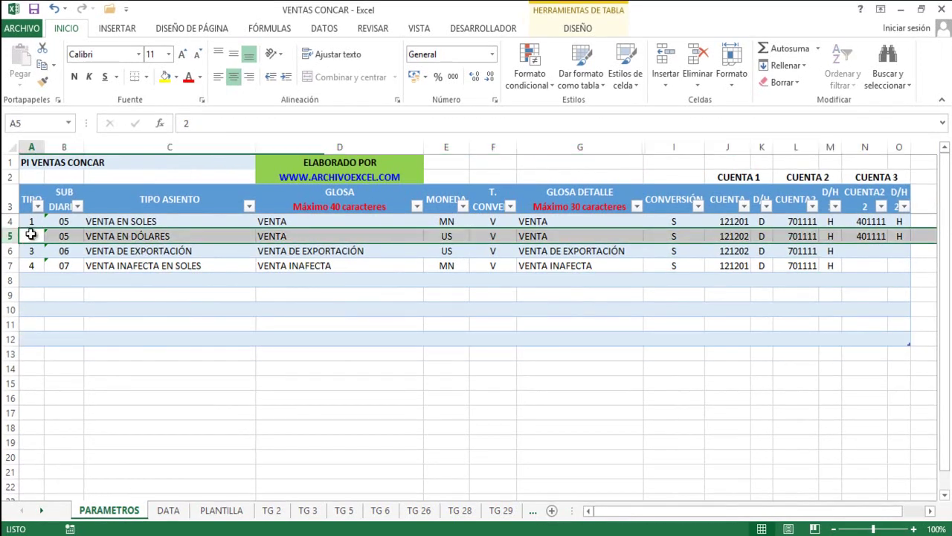
{"action": "left_click", "coordinate": [31, 235]}
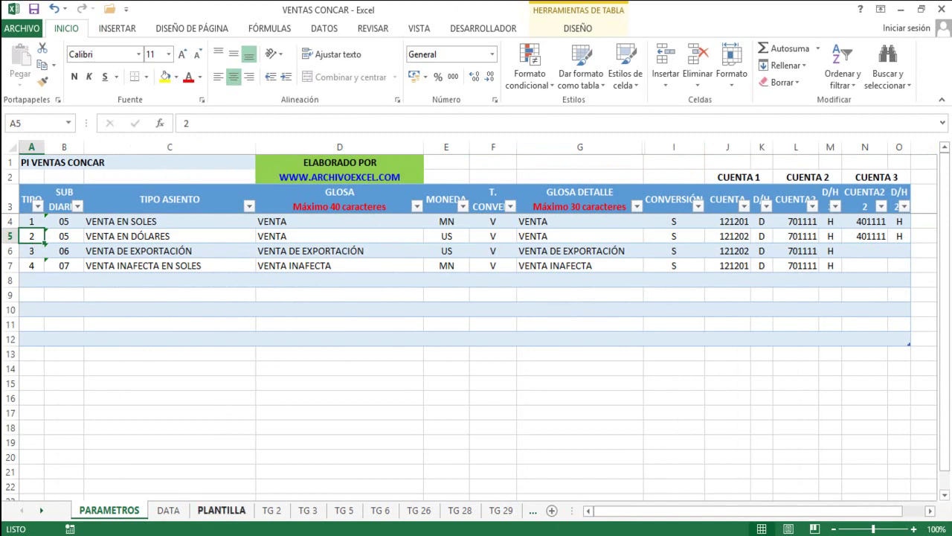
{"action": "left_click", "coordinate": [169, 510]}
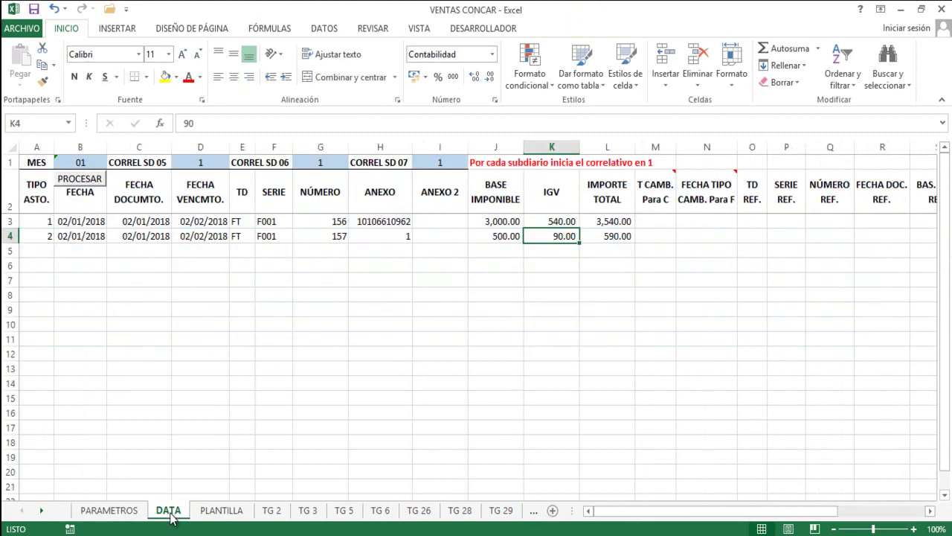
{"action": "left_click", "coordinate": [35, 235]}
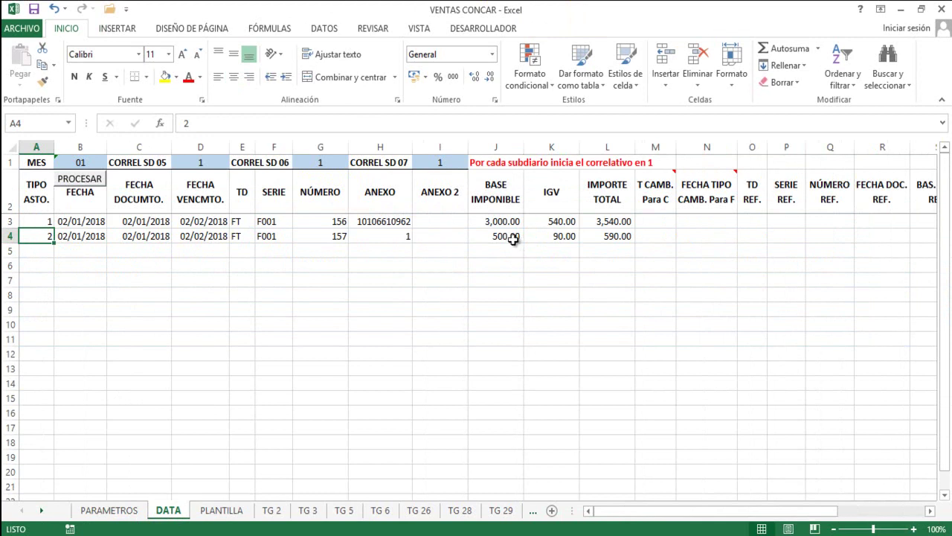
{"action": "left_click", "coordinate": [655, 235]}
{"action": "key", "text": "Right"}
{"action": "key", "text": "Right"}
{"action": "key", "text": "Right"}
{"action": "key", "text": "Right"}
{"action": "key", "text": "Right"}
{"action": "key", "text": "Right"}
{"action": "key", "text": "Right"}
{"action": "key", "text": "Right"}
{"action": "key", "text": "Right"}
{"action": "key", "text": "Right"}
{"action": "key", "text": "Right"}
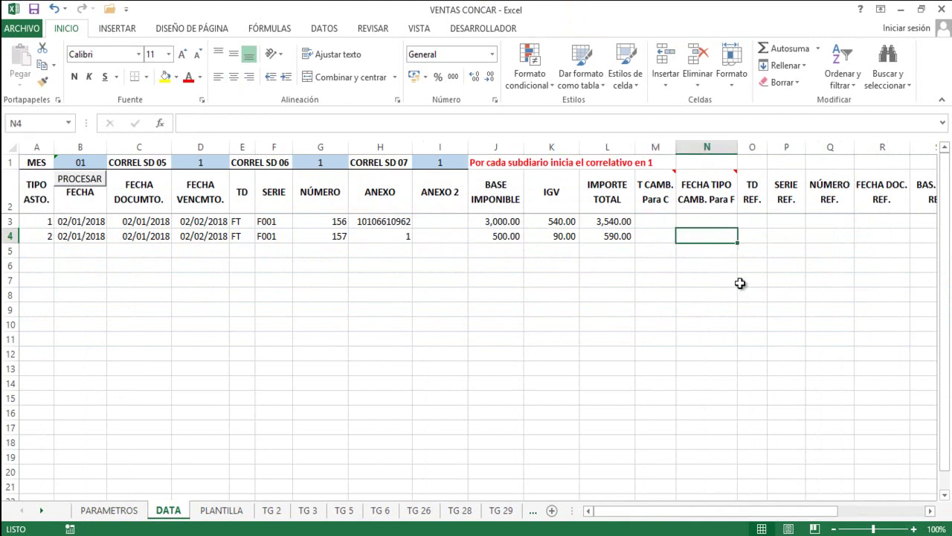
{"action": "key", "text": "Left"}
{"action": "key", "text": "Left"}
{"action": "key", "text": "Left"}
{"action": "key", "text": "Left"}
{"action": "key", "text": "Left"}
{"action": "key", "text": "Left"}
{"action": "key", "text": "Left"}
{"action": "key", "text": "Left"}
{"action": "key", "text": "Left"}
{"action": "key", "text": "Left"}
{"action": "key", "text": "Left"}
{"action": "key", "text": "Left"}
{"action": "key", "text": "Left"}
{"action": "key", "text": "Left"}
{"action": "key", "text": "Left"}
{"action": "key", "text": "Left"}
{"action": "key", "text": "Left"}
{"action": "key", "text": "Left"}
{"action": "key", "text": "Left"}
{"action": "key", "text": "Left"}
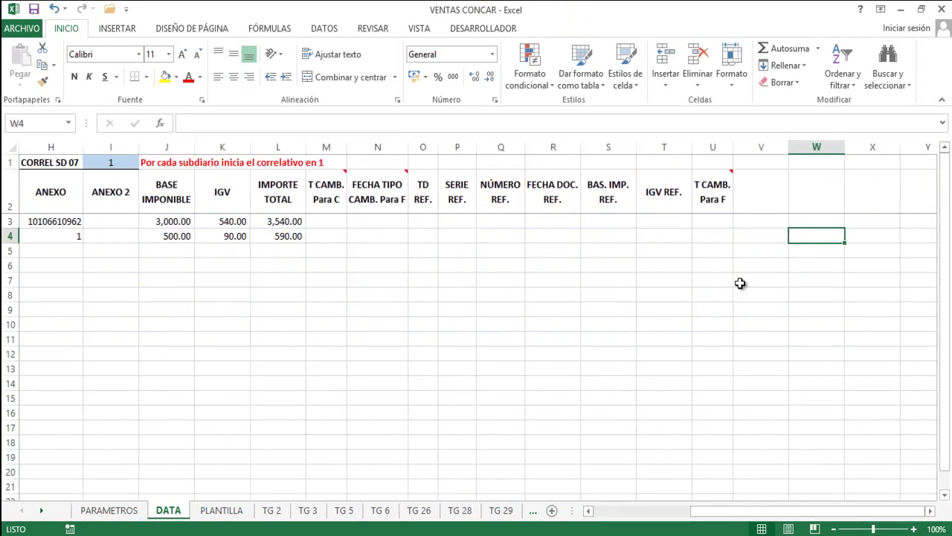
{"action": "key", "text": "Down"}
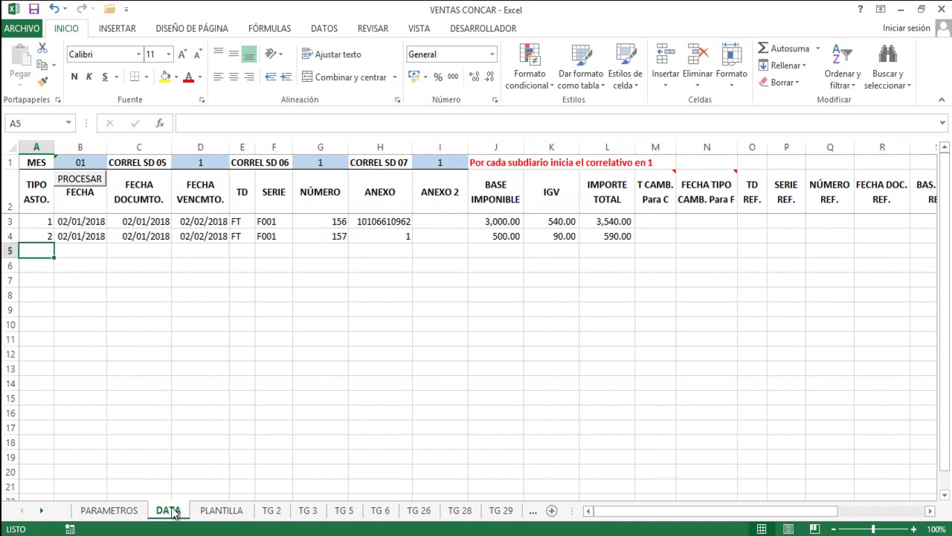
{"action": "left_click", "coordinate": [112, 510]}
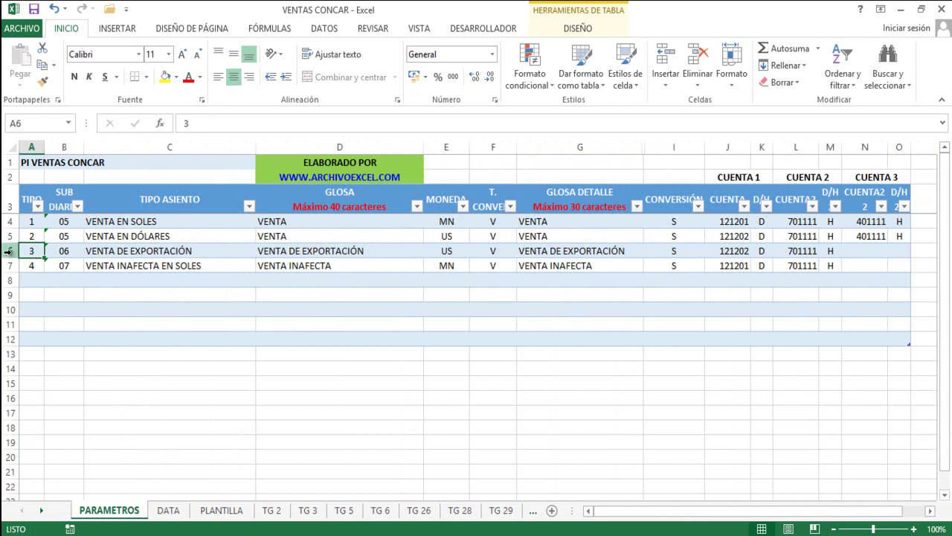
{"action": "left_click", "coordinate": [11, 251]}
{"action": "left_click", "coordinate": [29, 252]}
{"action": "left_click", "coordinate": [168, 512]}
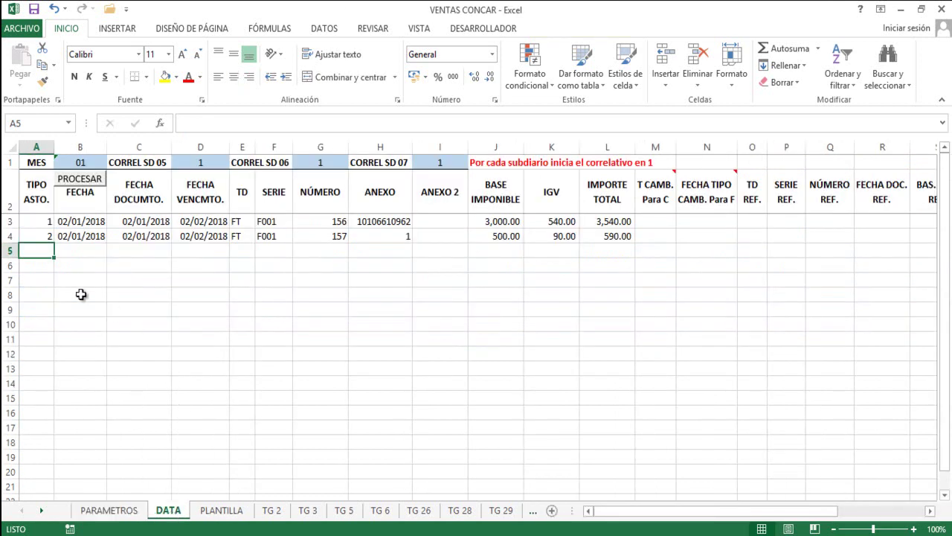
Enter asiento type 3 and the date 03/01/2018 in row 5.
{"action": "type", "text": "3"}
{"action": "key", "text": "Tab"}
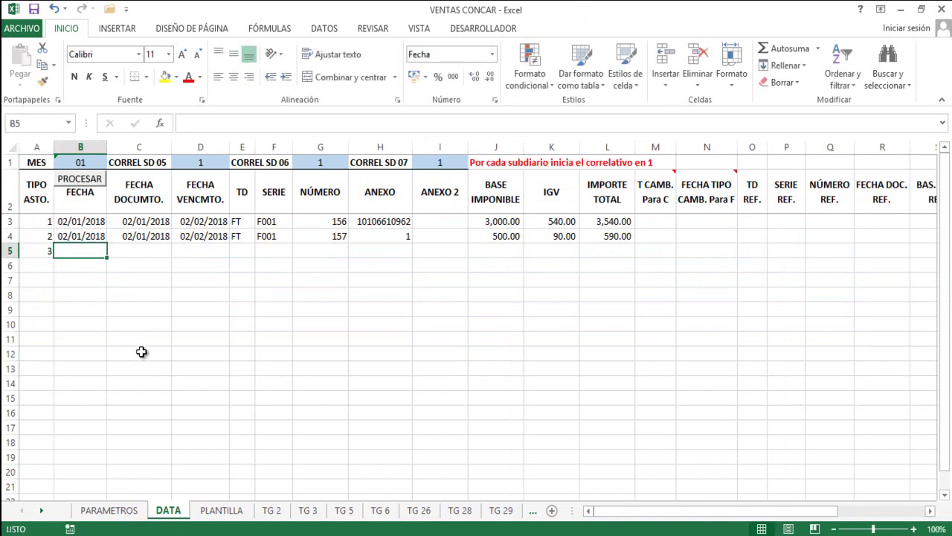
{"action": "type", "text": "03/01/"}
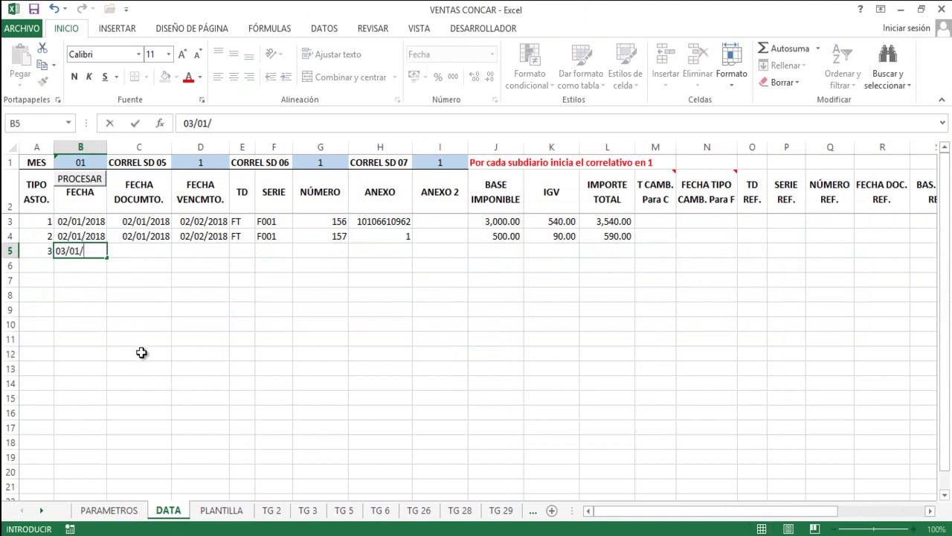
{"action": "type", "text": "2018"}
{"action": "key", "text": "Tab"}
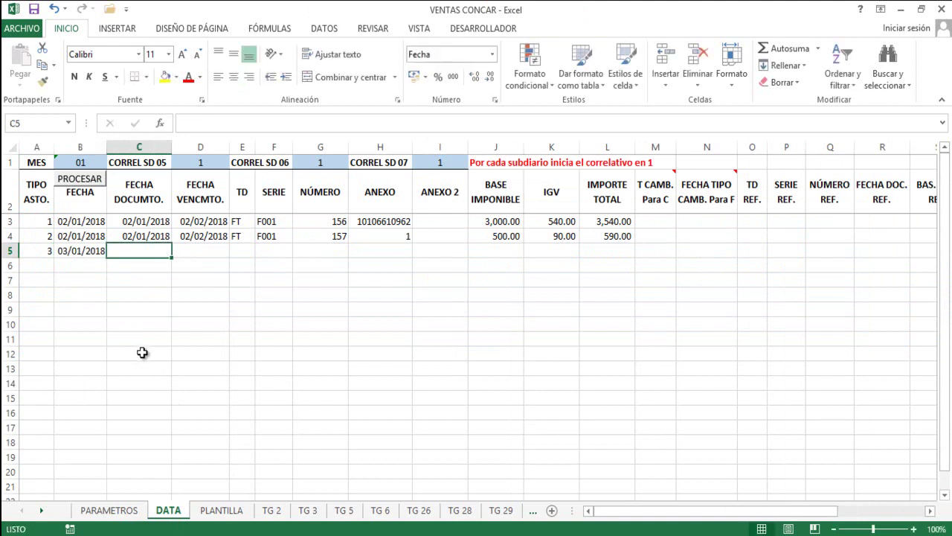
Copy the 03/01/2018 date into row 5's document date and due date cells.
{"action": "key", "text": "Left"}
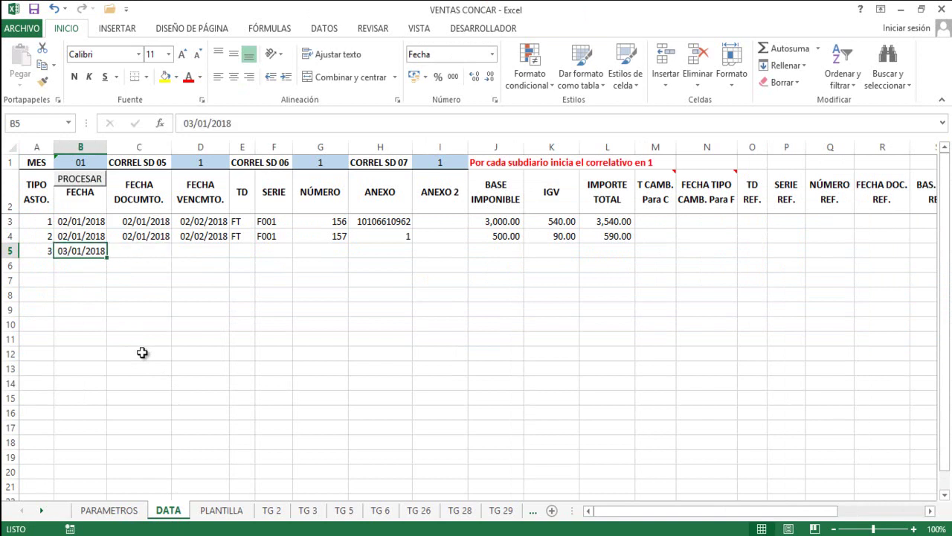
{"action": "key", "text": "ctrl+c"}
{"action": "key", "text": "Right"}
{"action": "key", "text": "ctrl+v"}
{"action": "key", "text": "Tab"}
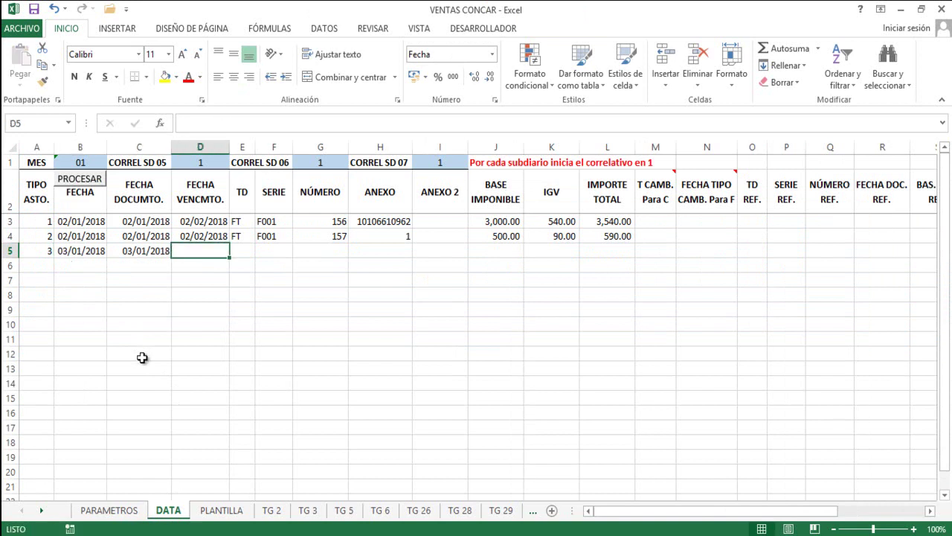
{"action": "key", "text": "Left"}
{"action": "key", "text": "ctrl+c"}
{"action": "key", "text": "Right"}
{"action": "key", "text": "ctrl+v"}
{"action": "key", "text": "Tab"}
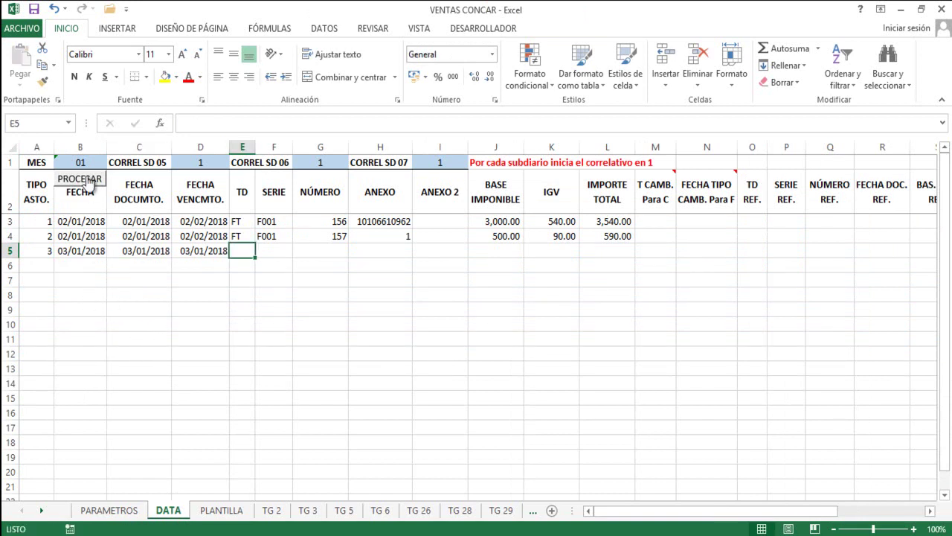
Compare the row 5 date cells against the row 4 dates.
{"action": "left_click", "coordinate": [83, 233]}
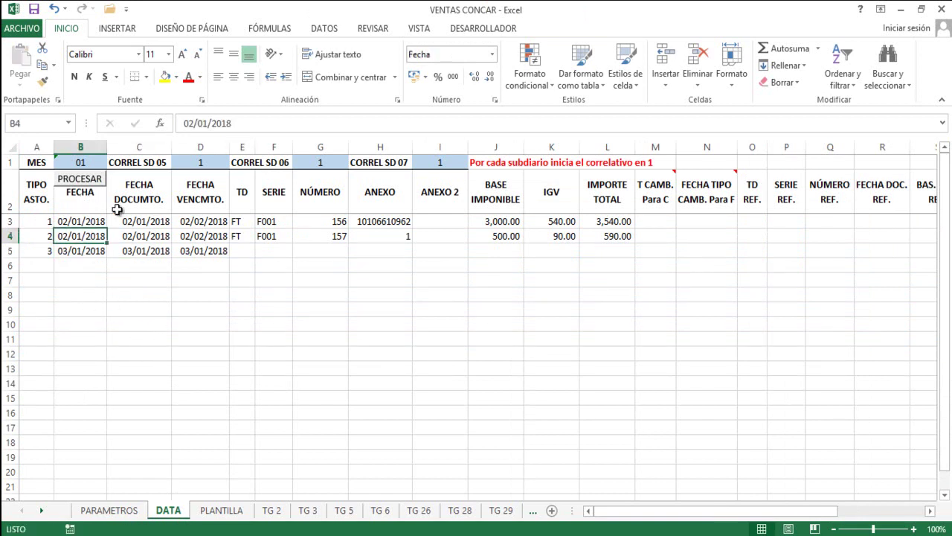
{"action": "left_click", "coordinate": [145, 236]}
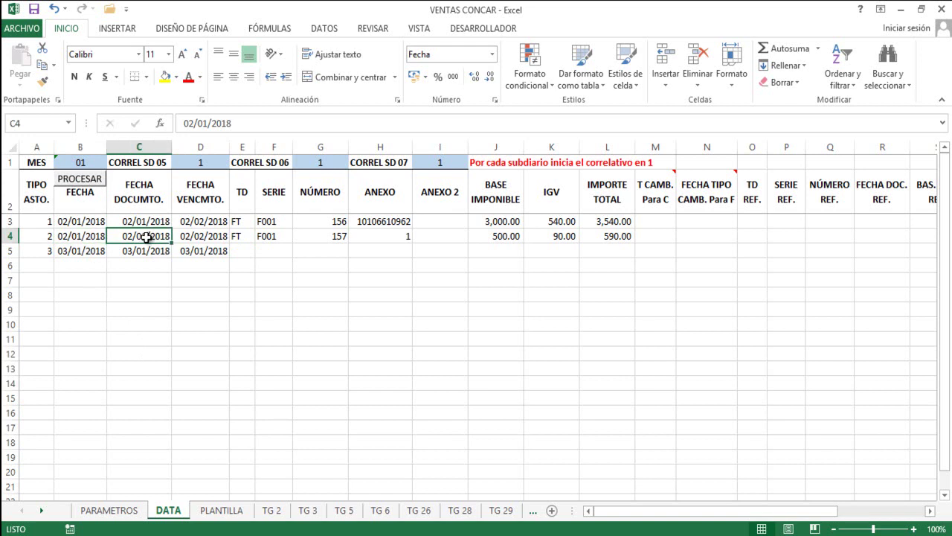
{"action": "left_click", "coordinate": [212, 238]}
{"action": "left_click", "coordinate": [210, 251]}
{"action": "left_click", "coordinate": [149, 253]}
{"action": "left_click", "coordinate": [88, 253]}
{"action": "left_click", "coordinate": [132, 251]}
{"action": "left_click", "coordinate": [90, 252]}
{"action": "left_click", "coordinate": [157, 252]}
{"action": "left_click", "coordinate": [93, 252]}
{"action": "left_click", "coordinate": [144, 251]}
{"action": "left_click", "coordinate": [195, 251]}
{"action": "left_click", "coordinate": [151, 253]}
{"action": "left_click", "coordinate": [88, 250]}
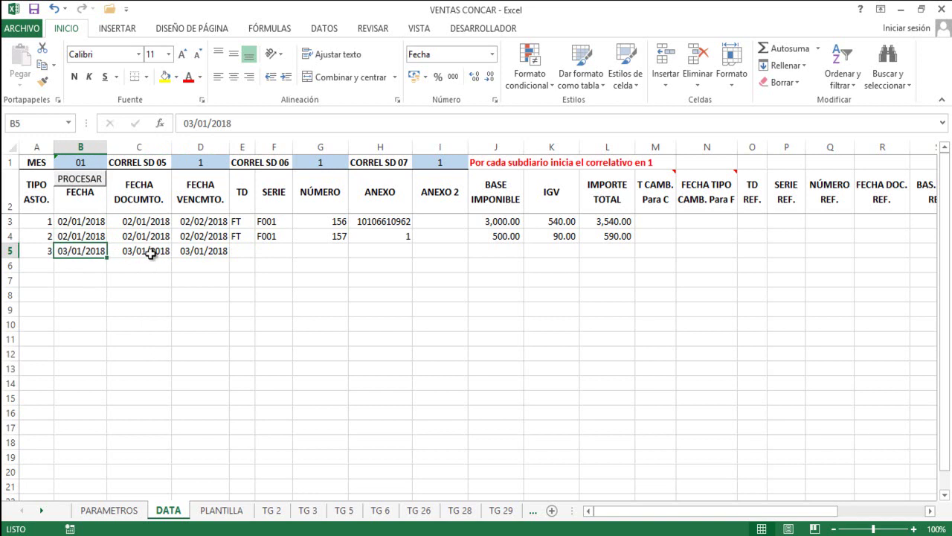
{"action": "left_click", "coordinate": [149, 254]}
{"action": "left_click", "coordinate": [212, 252]}
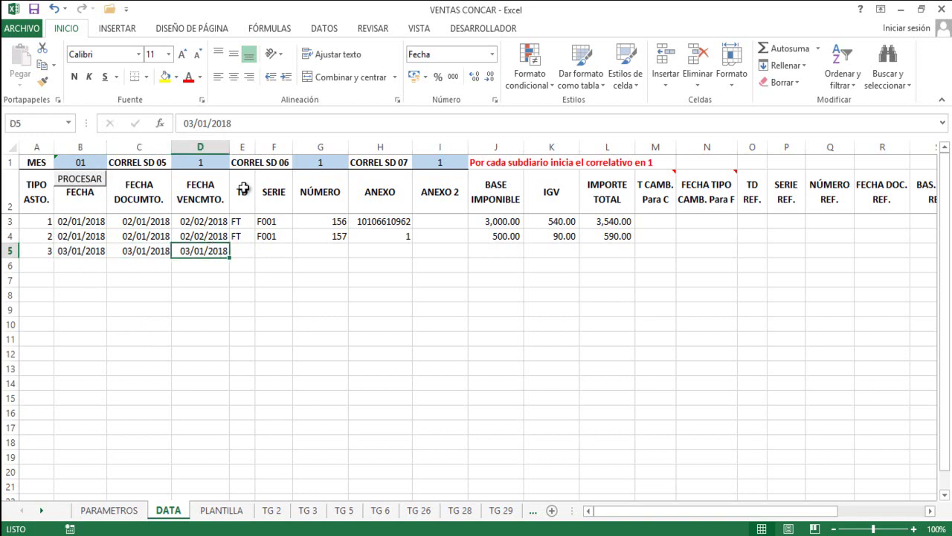
{"action": "left_click", "coordinate": [241, 252]}
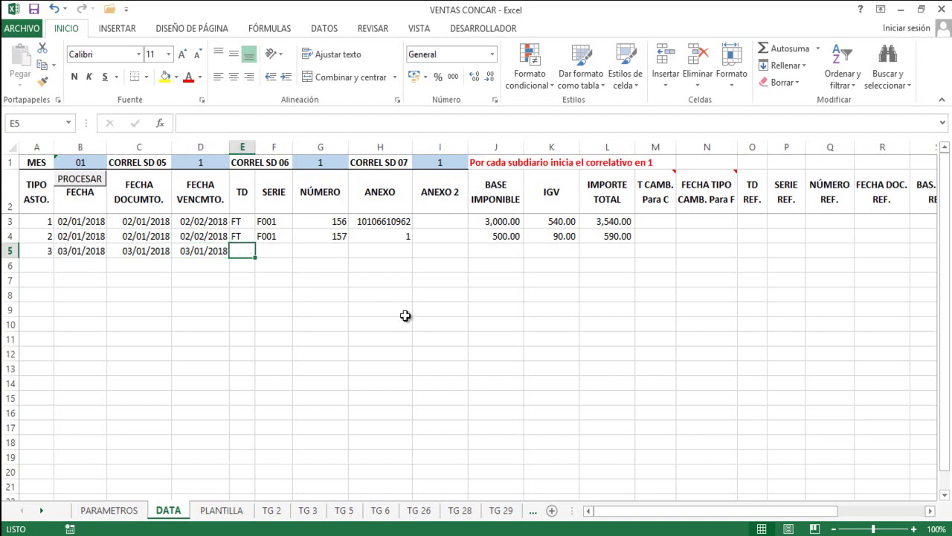
Set row 5's document type to FT and series to F001, copied from row 4.
{"action": "type", "text": "FT"}
{"action": "key", "text": "Tab"}
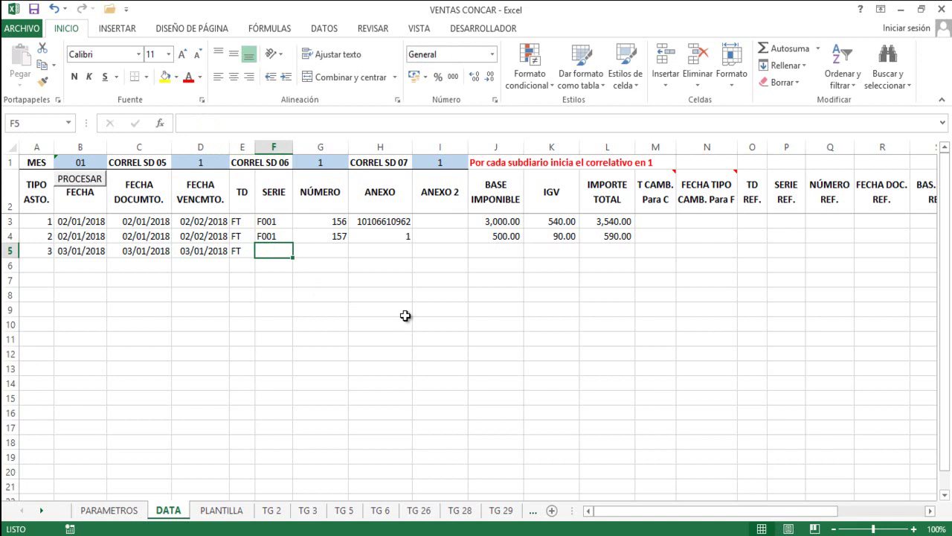
{"action": "key", "text": "Up"}
{"action": "key", "text": "ctrl+c"}
{"action": "key", "text": "Down"}
{"action": "key", "text": "ctrl+v"}
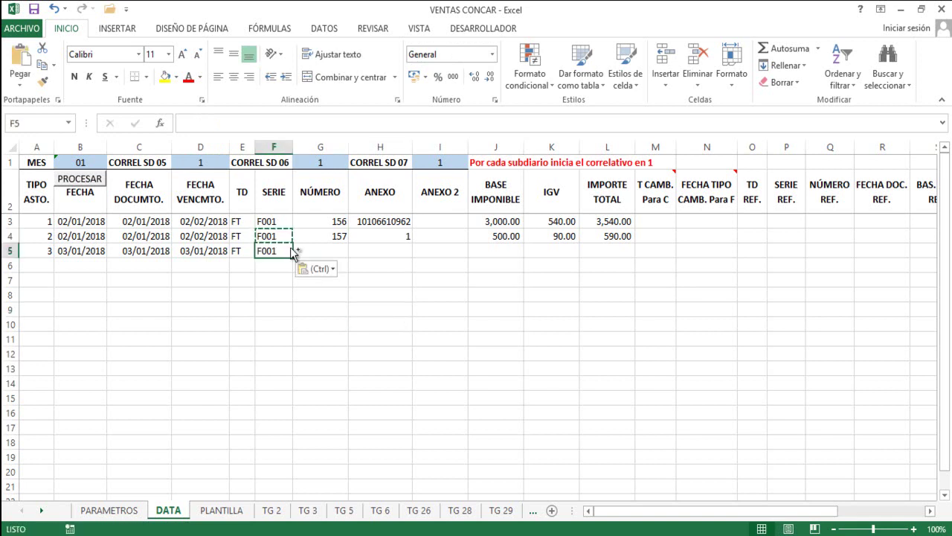
{"action": "key", "text": "Escape"}
{"action": "key", "text": "Tab"}
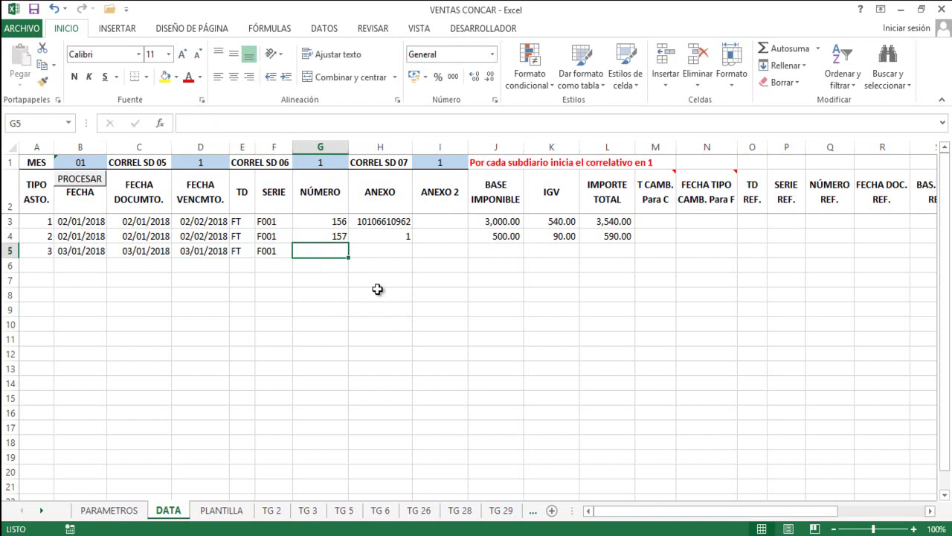
Enter invoice number 158 and anexo 1, leaving ANEXO 2 empty.
{"action": "type", "text": "158"}
{"action": "key", "text": "Tab"}
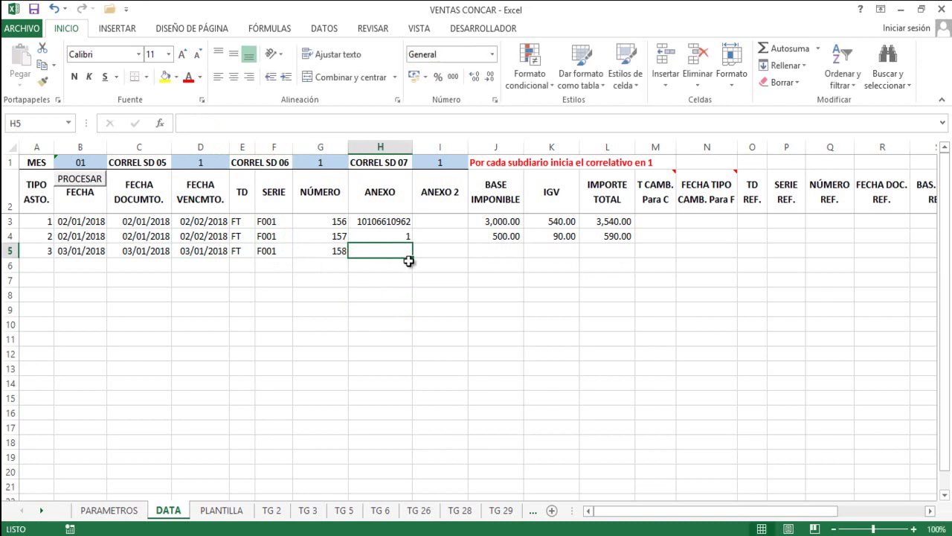
{"action": "type", "text": "1"}
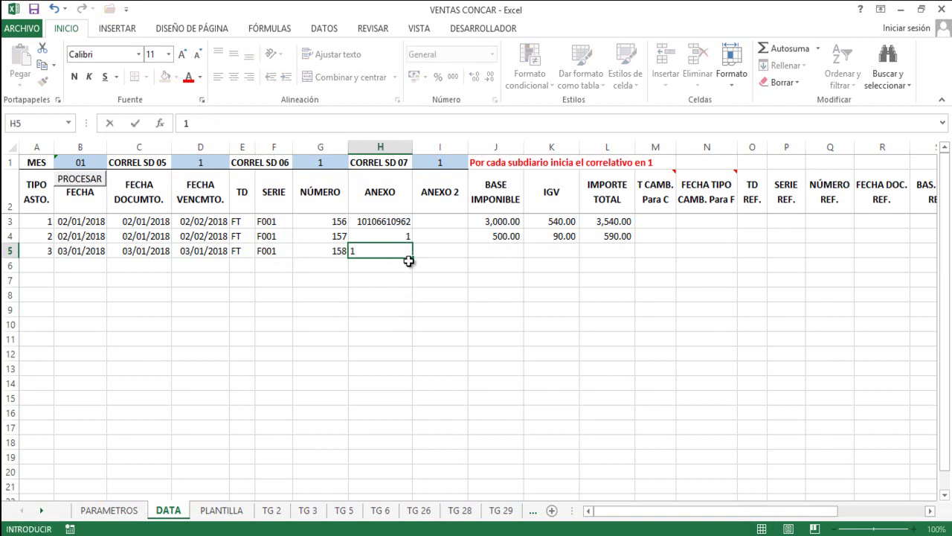
{"action": "key", "text": "Tab"}
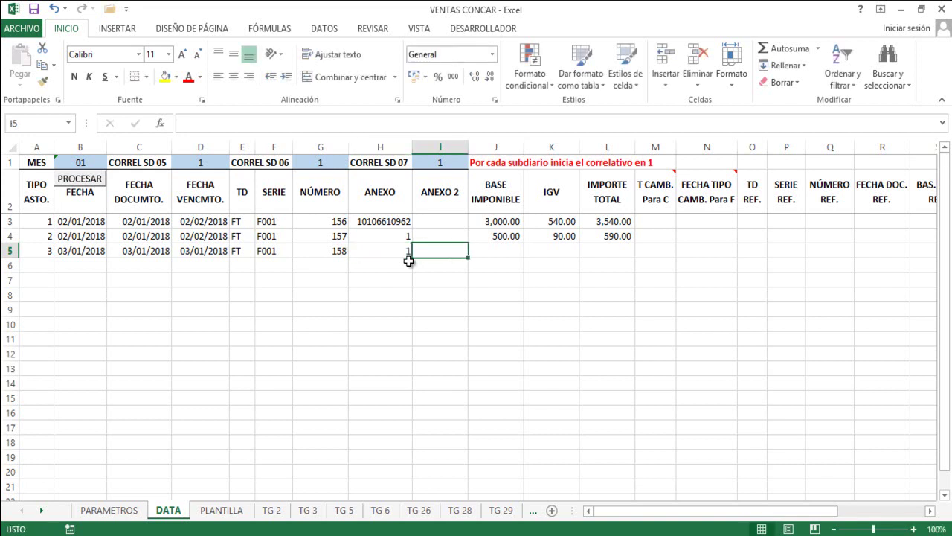
{"action": "key", "text": "Tab"}
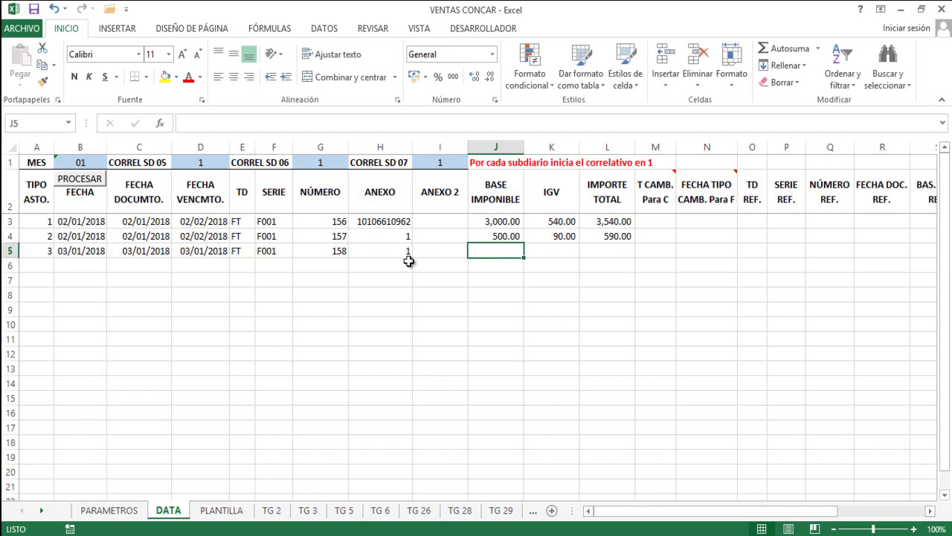
Enter 1000 as both base and total with IGV left empty, then review row 5.
{"action": "type", "text": "1000"}
{"action": "key", "text": "Tab"}
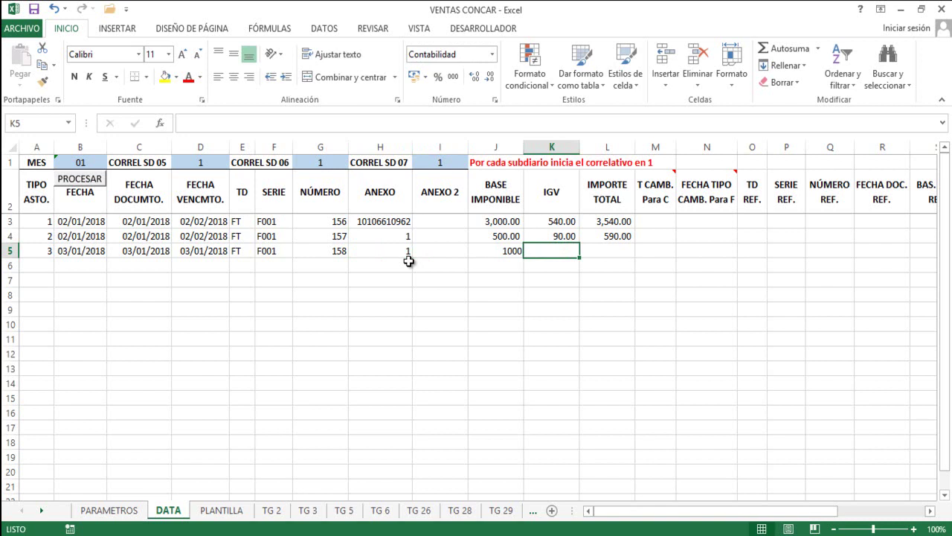
{"action": "key", "text": "Tab"}
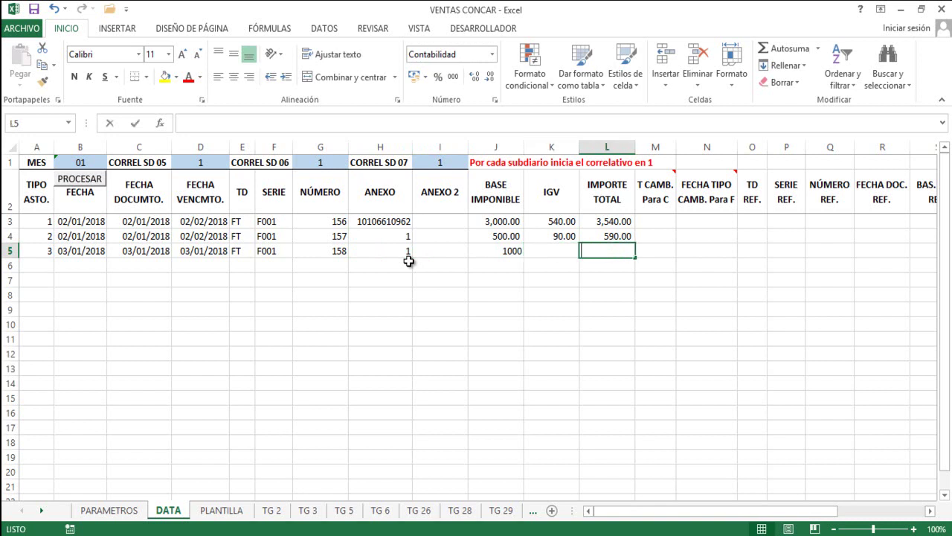
{"action": "type", "text": "1000"}
{"action": "key", "text": "Left"}
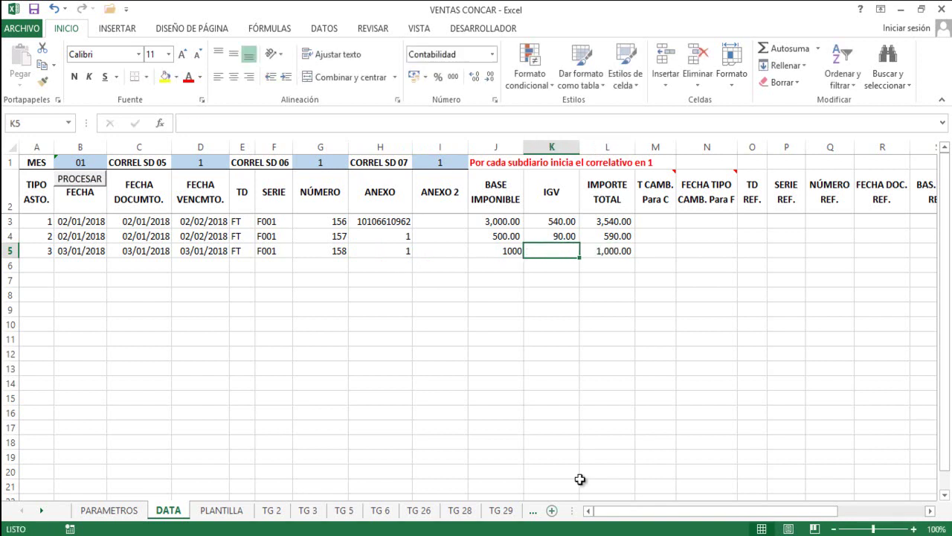
{"action": "left_click", "coordinate": [509, 249]}
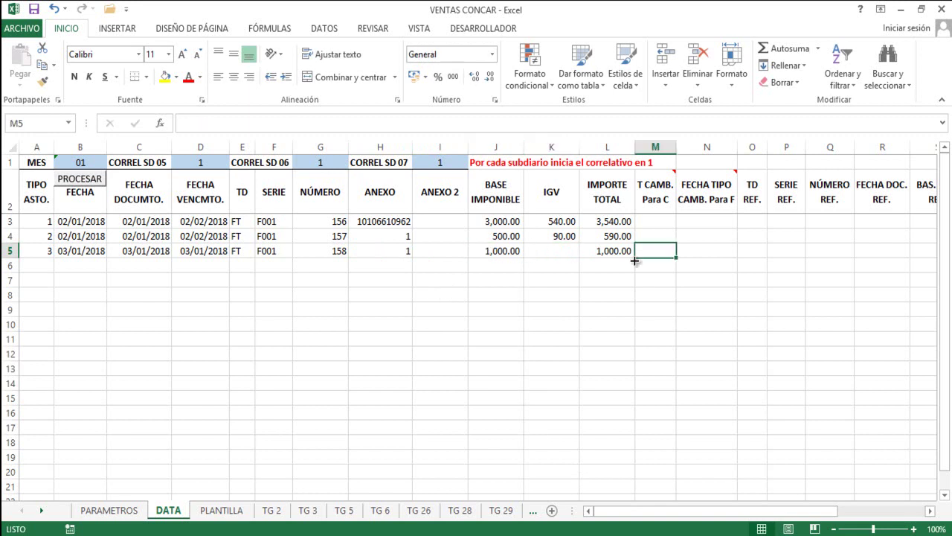
{"action": "key", "text": "Right"}
{"action": "key", "text": "Right"}
{"action": "key", "text": "Right"}
{"action": "key", "text": "Right"}
{"action": "key", "text": "Right"}
{"action": "key", "text": "Right"}
{"action": "key", "text": "Right"}
{"action": "key", "text": "Right"}
{"action": "key", "text": "Right"}
{"action": "key", "text": "Right"}
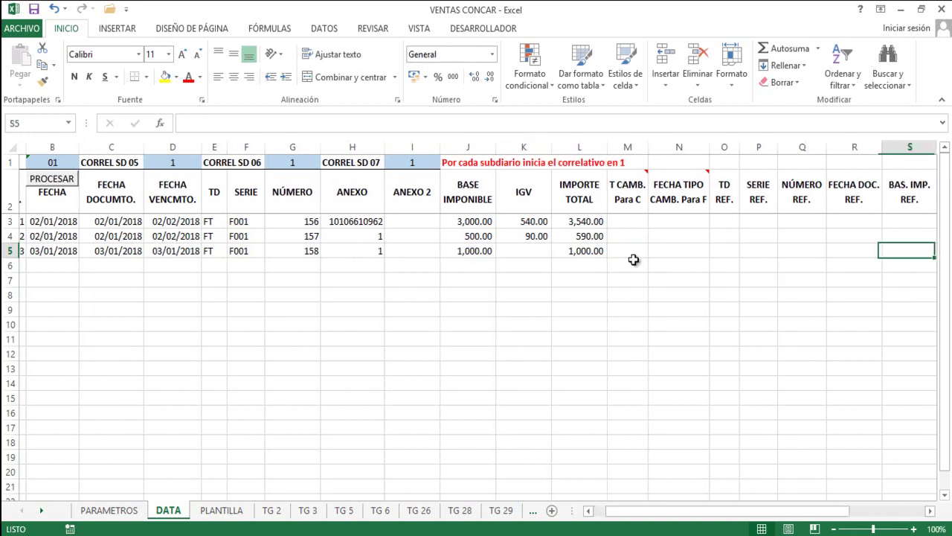
{"action": "key", "text": "Left"}
{"action": "key", "text": "Left"}
{"action": "key", "text": "Left"}
{"action": "key", "text": "Left"}
{"action": "key", "text": "Left"}
{"action": "key", "text": "Left"}
{"action": "key", "text": "Left"}
{"action": "key", "text": "Left"}
{"action": "key", "text": "Left"}
{"action": "key", "text": "Left"}
{"action": "key", "text": "Left"}
{"action": "key", "text": "Left"}
{"action": "key", "text": "Left"}
{"action": "key", "text": "Left"}
{"action": "key", "text": "Left"}
{"action": "key", "text": "Left"}
{"action": "key", "text": "Left"}
{"action": "key", "text": "Left"}
{"action": "key", "text": "Left"}
{"action": "key", "text": "Left"}
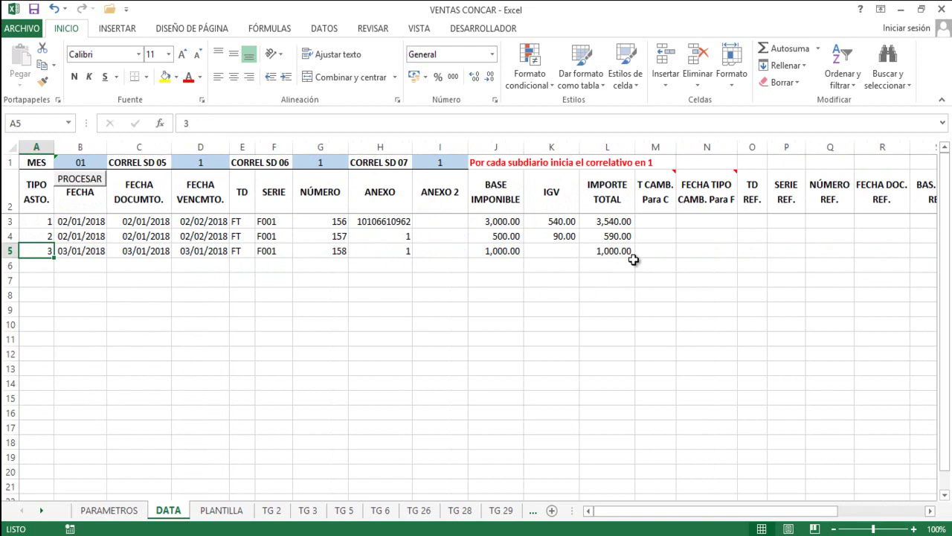
{"action": "key", "text": "Down"}
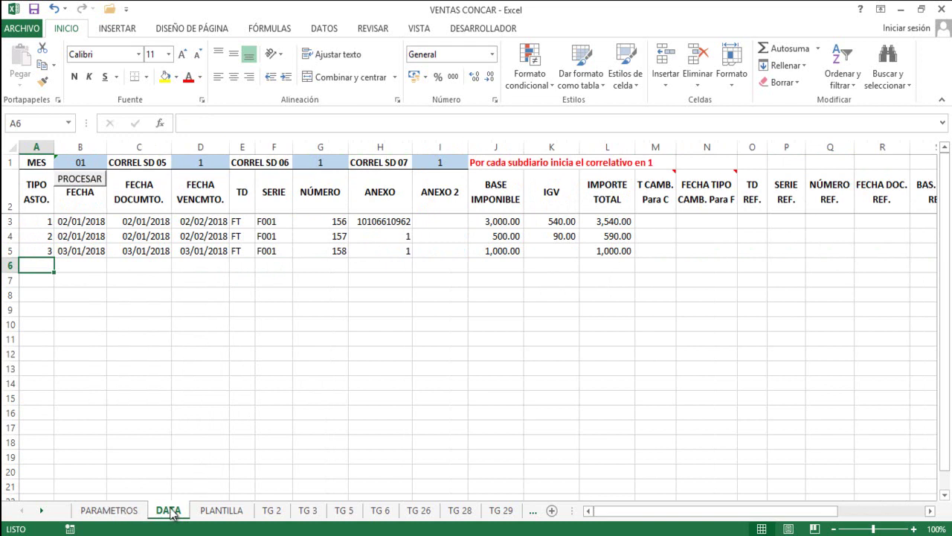
Review PARAMETROS type 4: VENTA INAFECTA EN SOLES, its glosa and subdiario 07.
{"action": "left_click", "coordinate": [88, 513]}
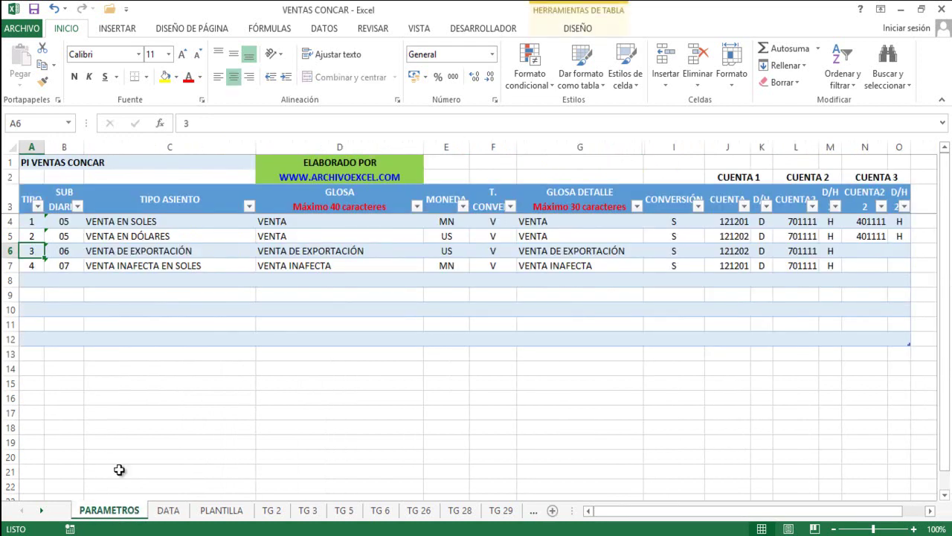
{"action": "left_click", "coordinate": [32, 266]}
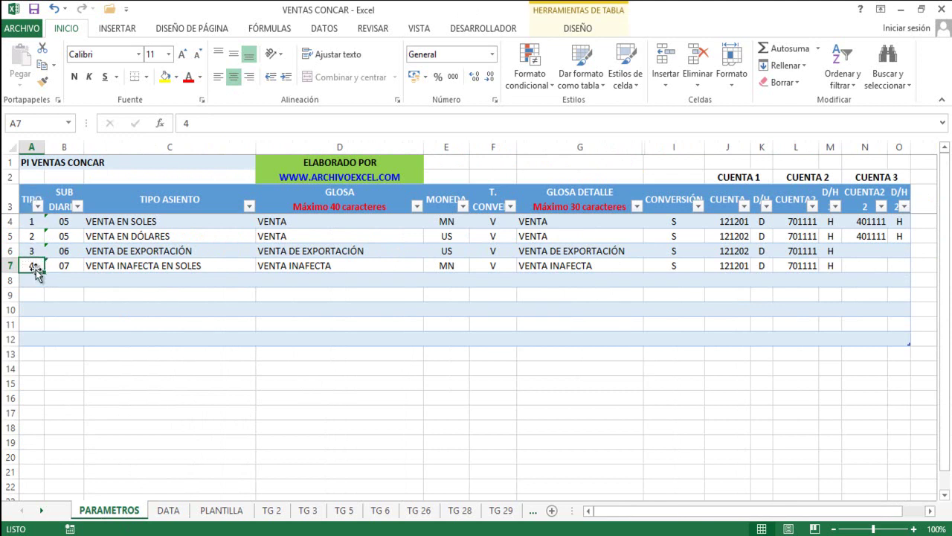
{"action": "left_click", "coordinate": [176, 266]}
{"action": "left_click", "coordinate": [287, 264]}
{"action": "left_click", "coordinate": [58, 266]}
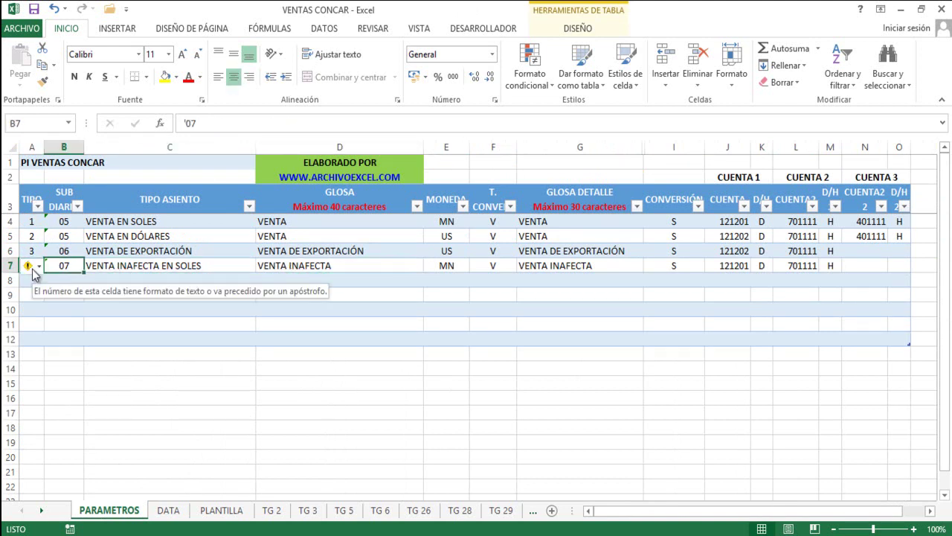
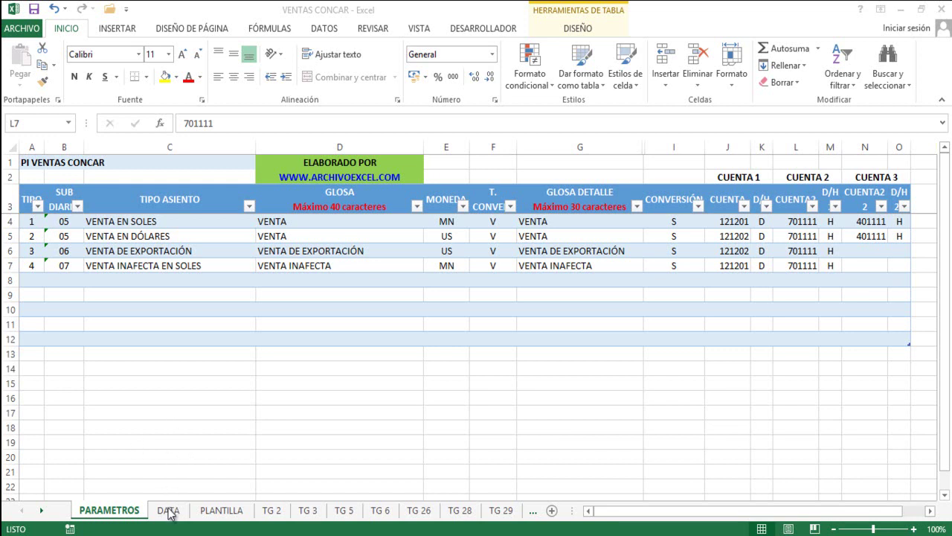
On the DATA sheet, start row 6 with type 4 and date 06/01/2018 in B6, C6 and D6.
{"action": "left_click", "coordinate": [168, 512]}
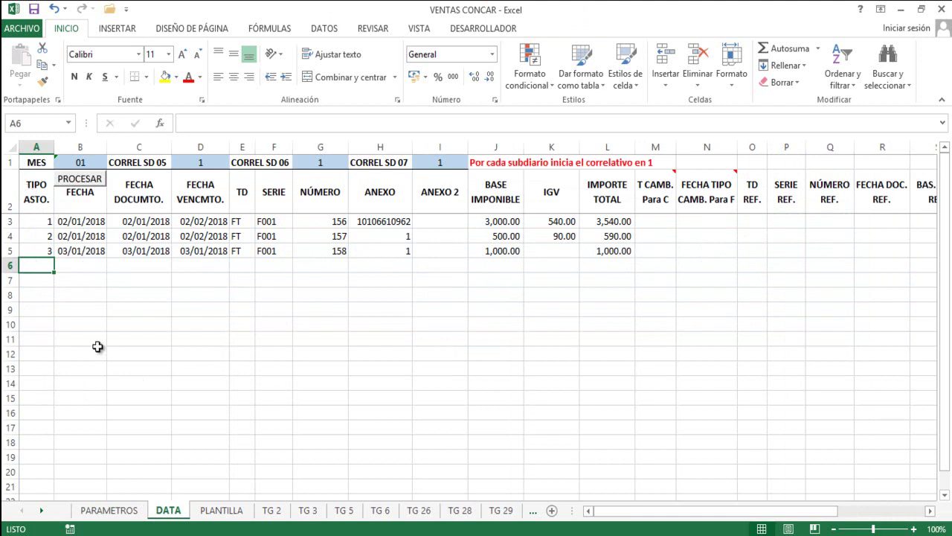
{"action": "type", "text": "4"}
{"action": "key", "text": "Tab"}
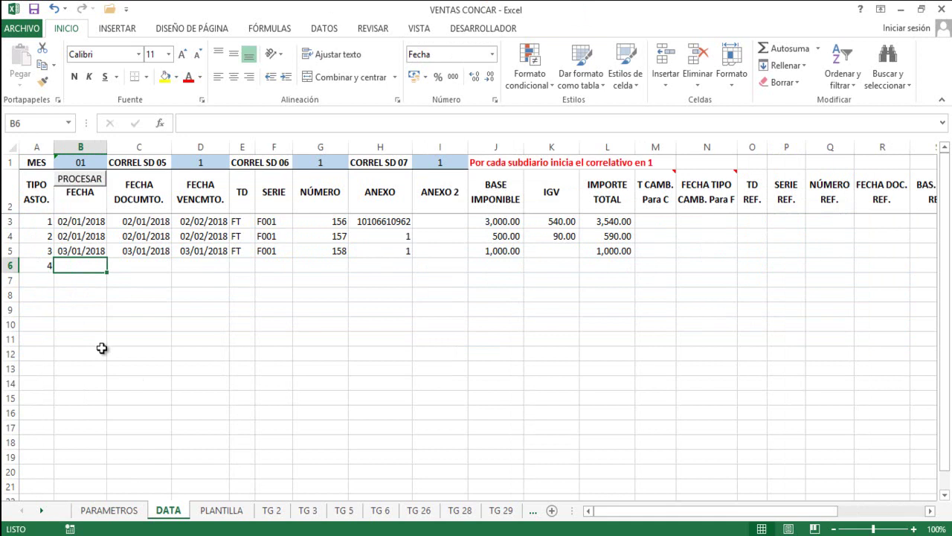
{"action": "type", "text": "06/01/"}
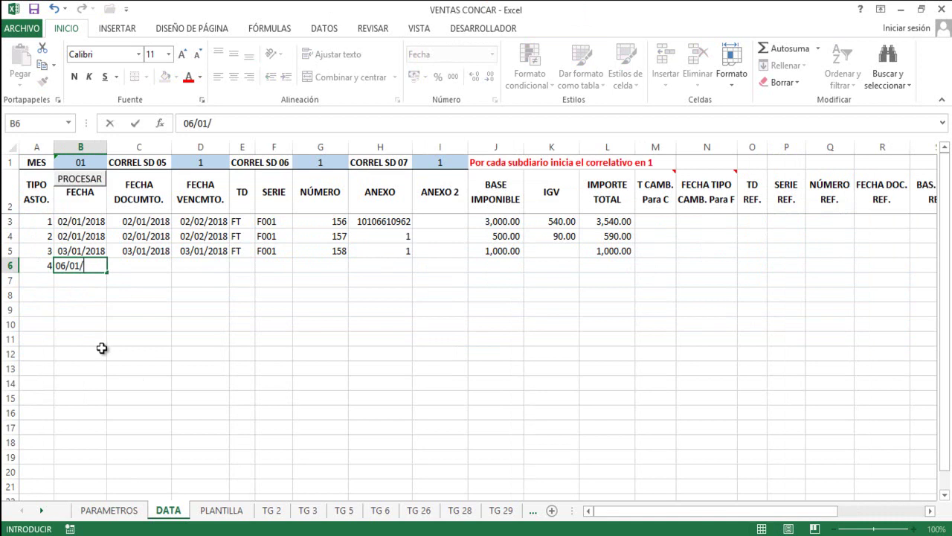
{"action": "type", "text": "2018"}
{"action": "key", "text": "Tab"}
{"action": "left_click", "coordinate": [92, 266]}
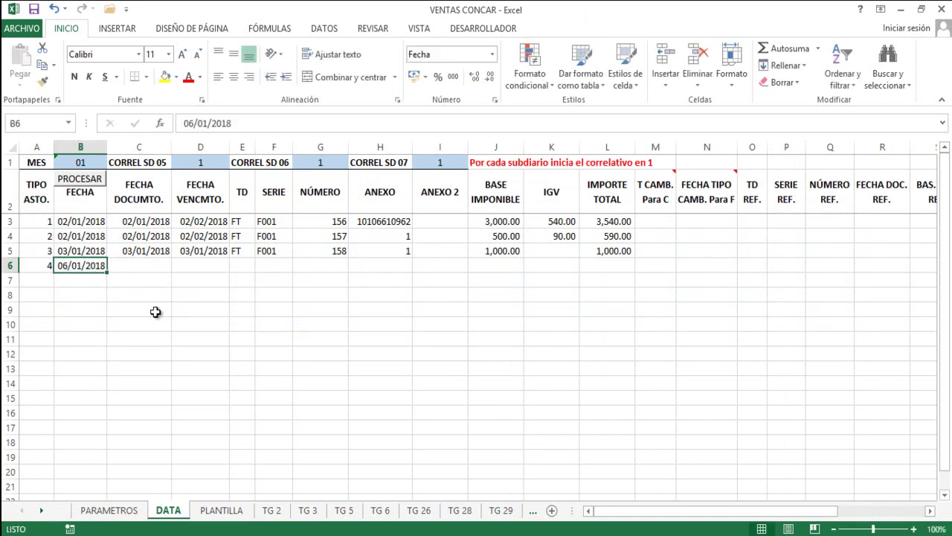
{"action": "key", "text": "ctrl+c"}
{"action": "left_click", "coordinate": [162, 267]}
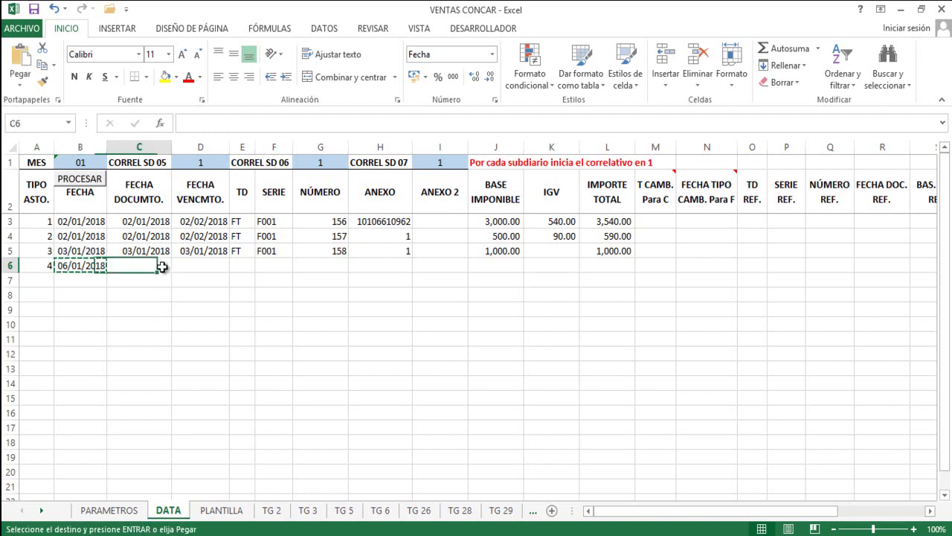
{"action": "key", "text": "ctrl+v"}
{"action": "left_click", "coordinate": [201, 269]}
{"action": "key", "text": "ctrl+v"}
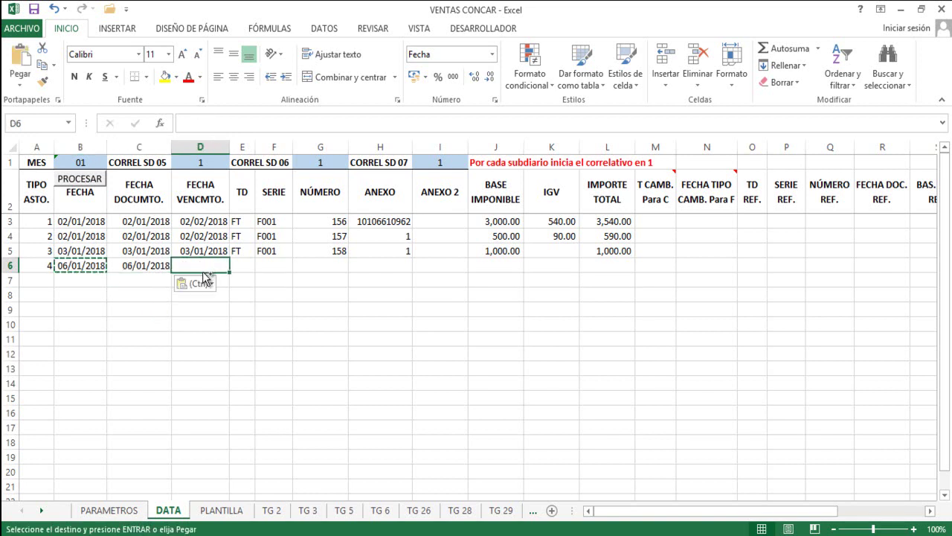
Fill row 6 with document type FT, series F001 copied from above, and number 159.
{"action": "left_click", "coordinate": [241, 265]}
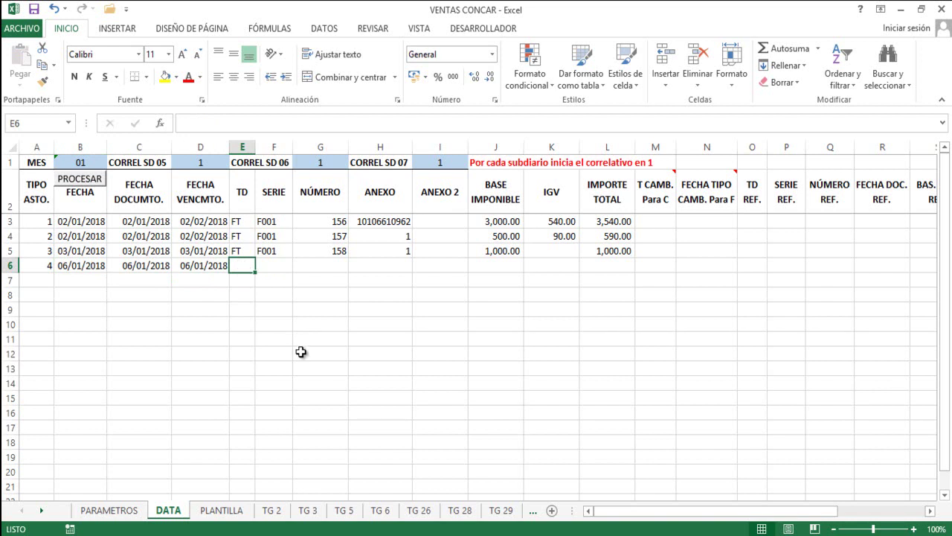
{"action": "type", "text": "FT"}
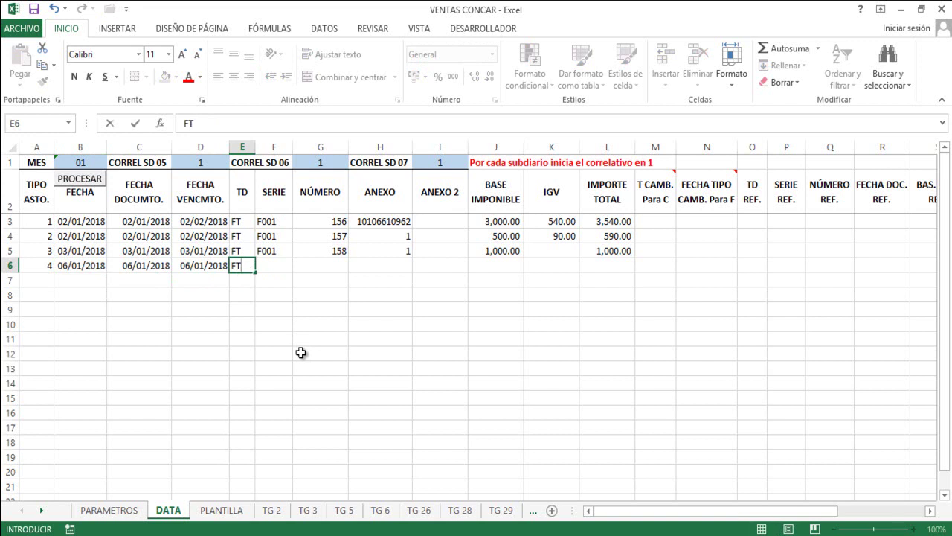
{"action": "key", "text": "Tab"}
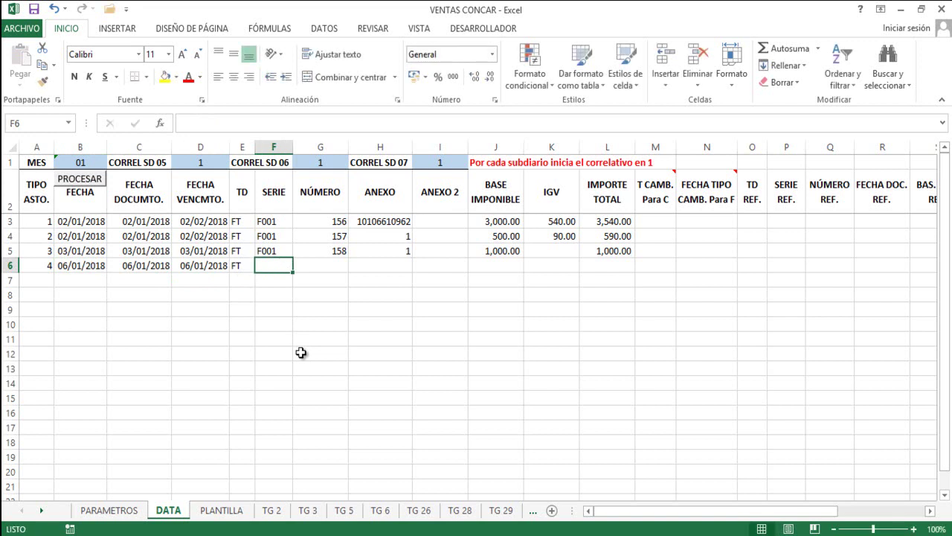
{"action": "key", "text": "Up"}
{"action": "key", "text": "ctrl+c"}
{"action": "key", "text": "Down"}
{"action": "key", "text": "Return"}
{"action": "key", "text": "Right"}
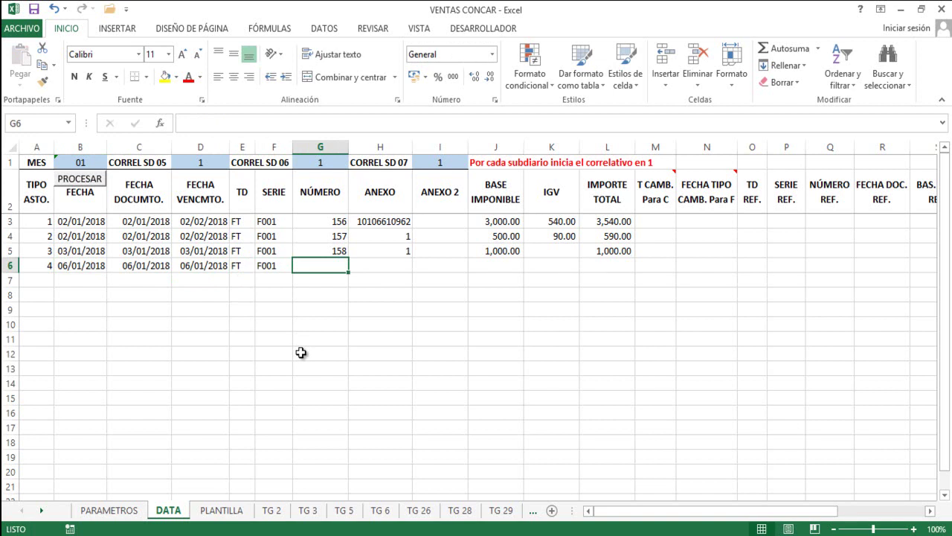
{"action": "type", "text": "159"}
{"action": "left_click", "coordinate": [380, 262]}
Copy the annex from H3 into H6 and enter base 100 and total 100, leaving IGV empty.
{"action": "left_click", "coordinate": [382, 221]}
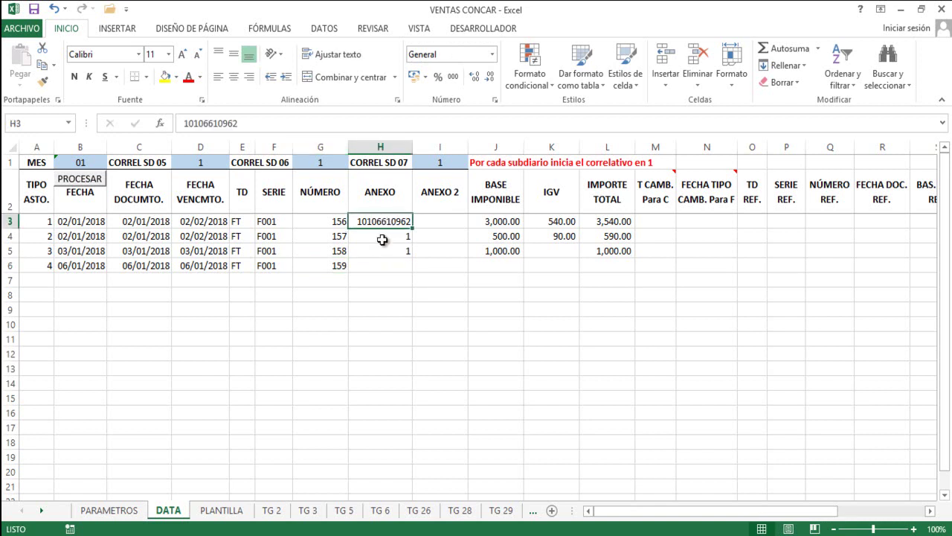
{"action": "key", "text": "ctrl+c"}
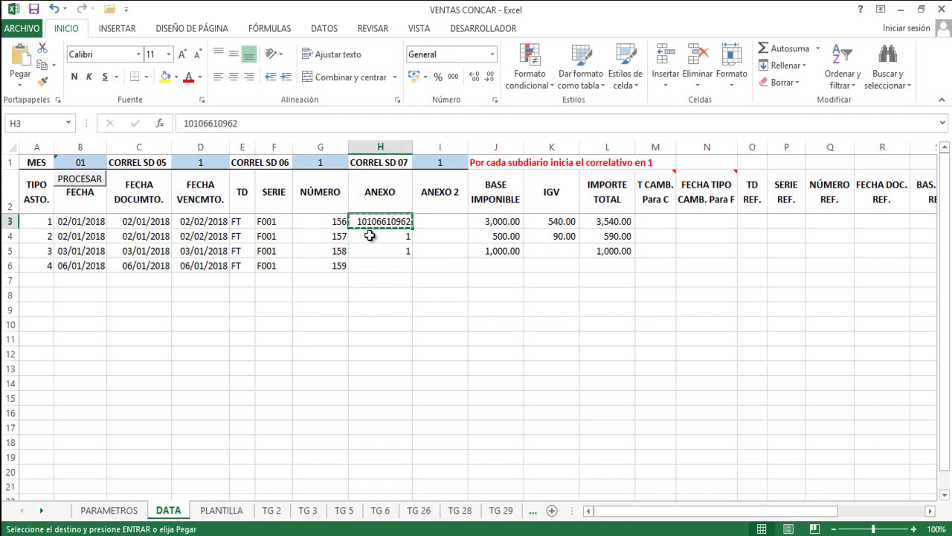
{"action": "left_click", "coordinate": [391, 265]}
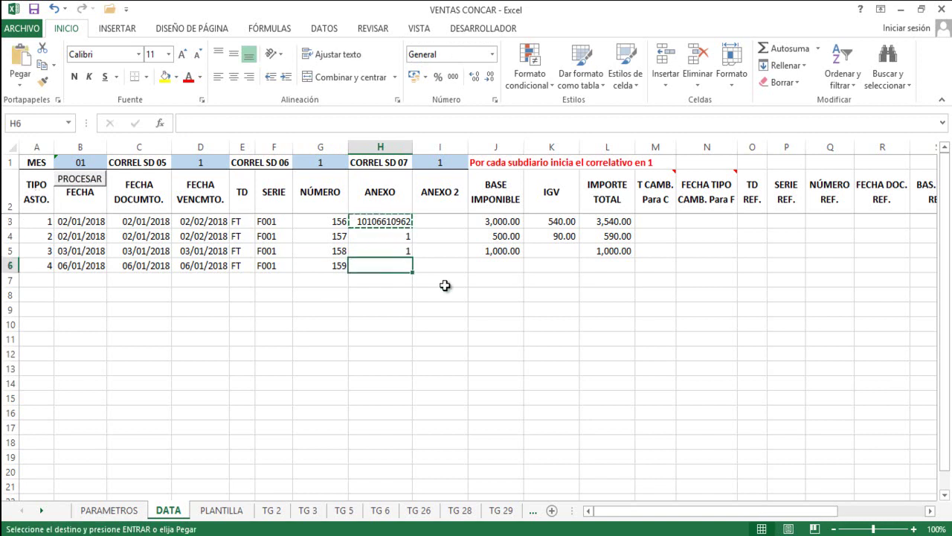
{"action": "key", "text": "ctrl+v"}
{"action": "left_click", "coordinate": [425, 262]}
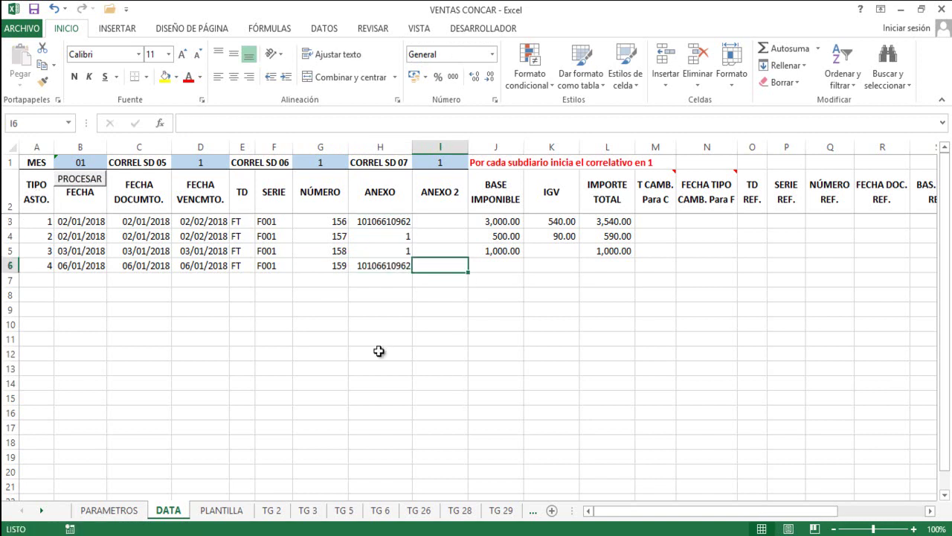
{"action": "key", "text": "Right"}
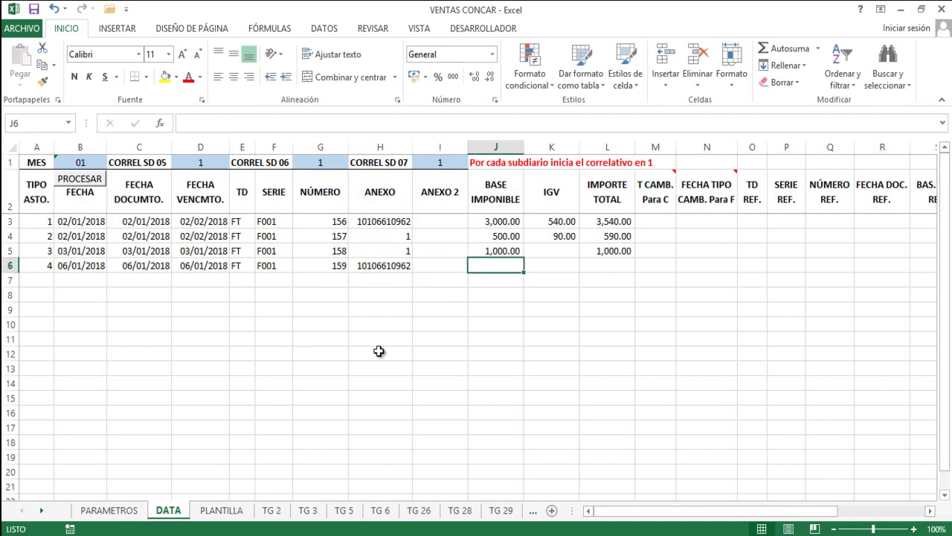
{"action": "type", "text": "100"}
{"action": "key", "text": "Right"}
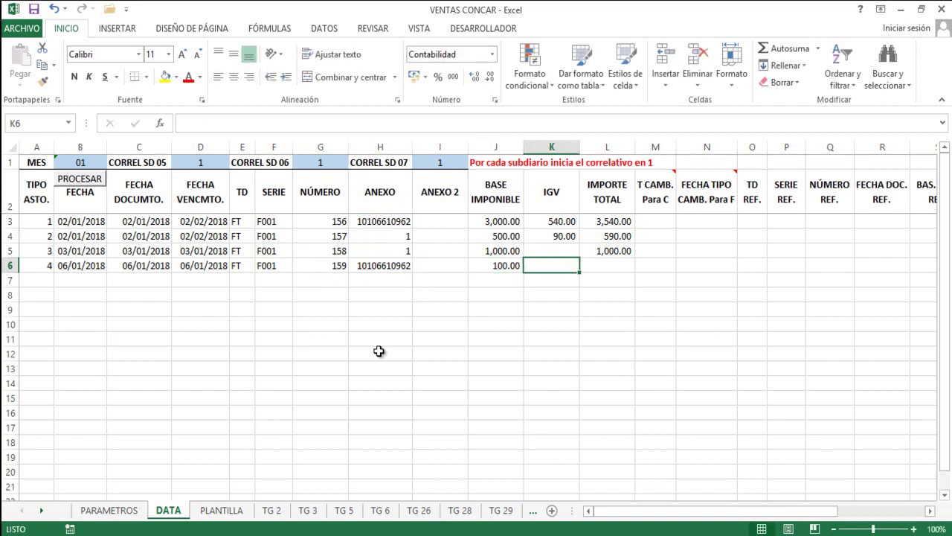
{"action": "key", "text": "Right"}
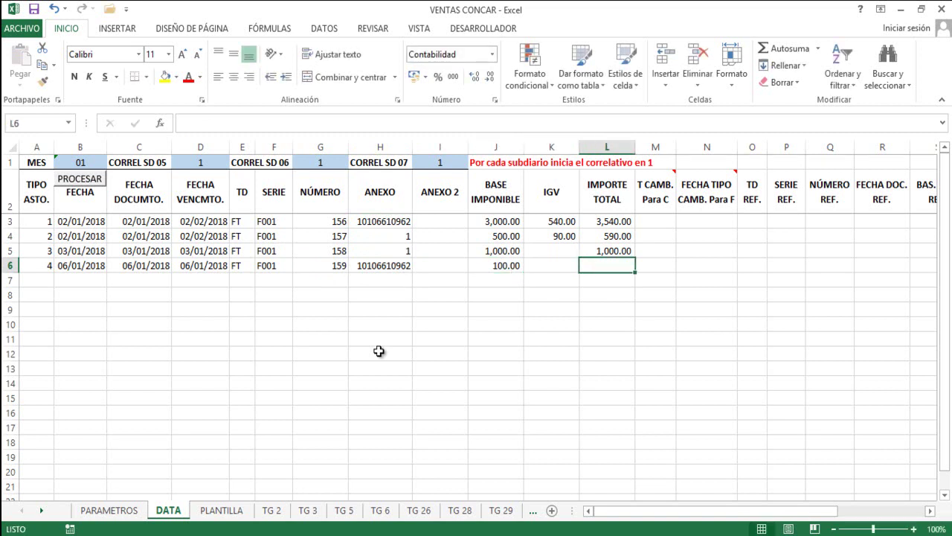
{"action": "type", "text": "100"}
{"action": "key", "text": "Return"}
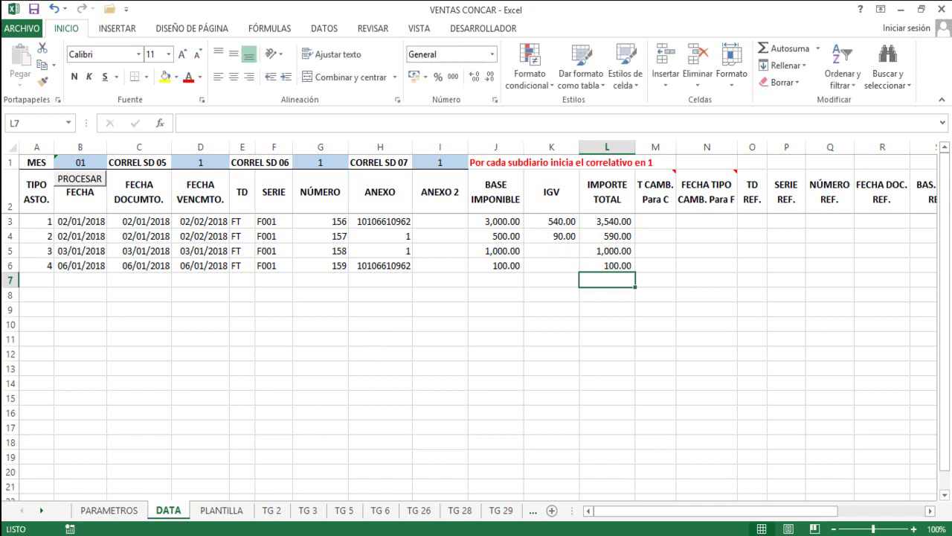
{"action": "left_click", "coordinate": [9, 221]}
{"action": "left_click_drag", "start_coordinate": [9, 221], "coordinate": [8, 264]}
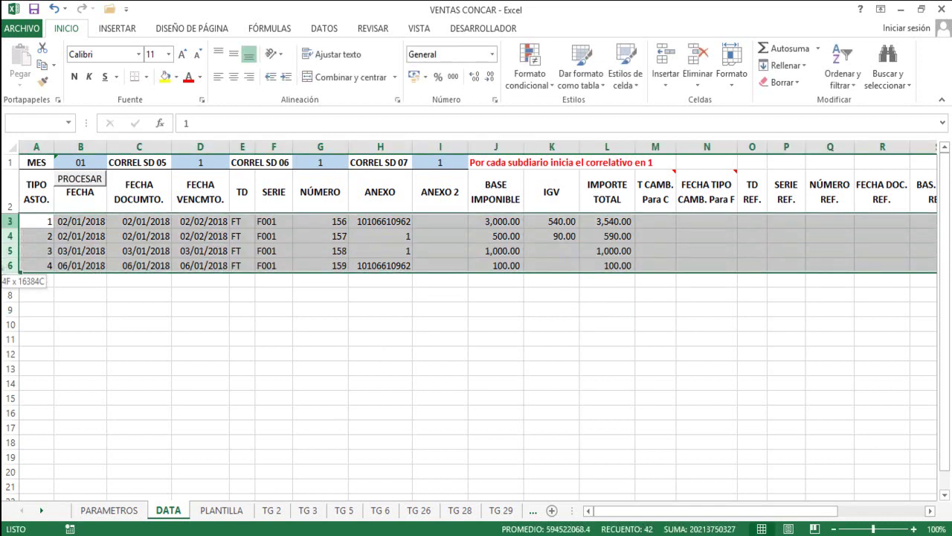
{"action": "left_click", "coordinate": [603, 290]}
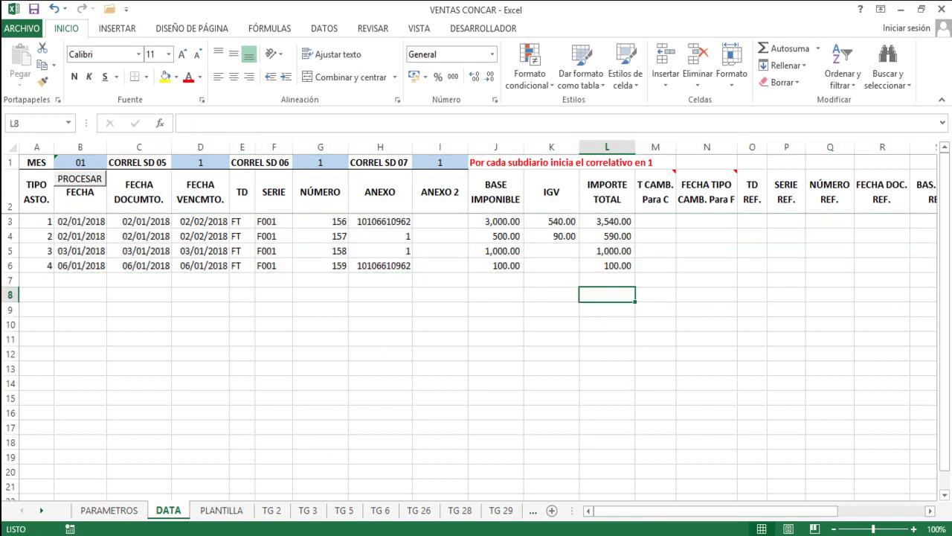
{"action": "left_click", "coordinate": [37, 221]}
{"action": "left_click", "coordinate": [33, 162]}
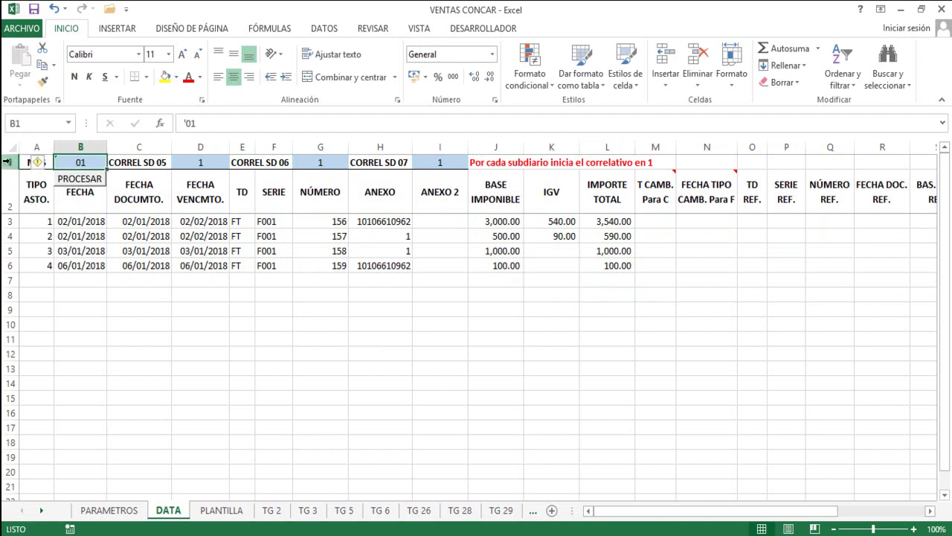
{"action": "left_click", "coordinate": [10, 161]}
{"action": "left_click", "coordinate": [77, 161]}
{"action": "left_click", "coordinate": [88, 248]}
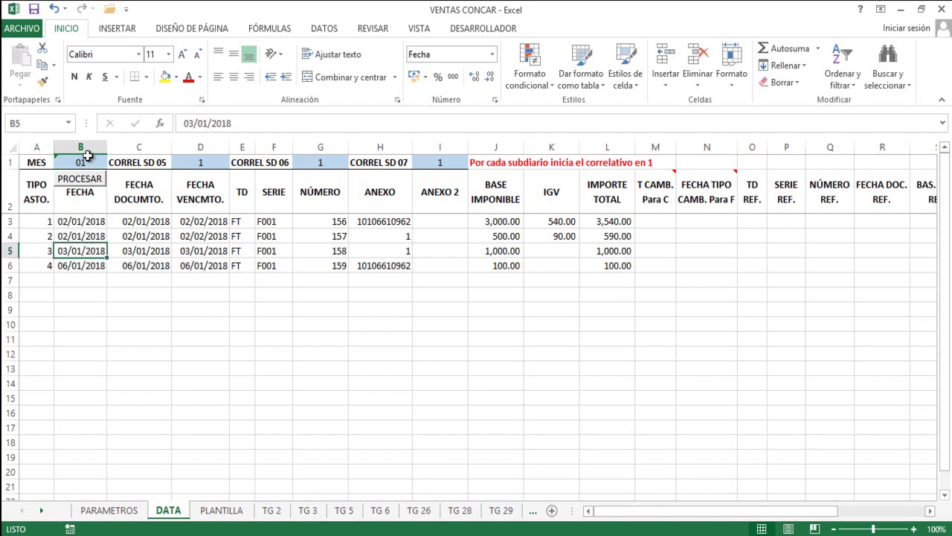
{"action": "left_click", "coordinate": [81, 159]}
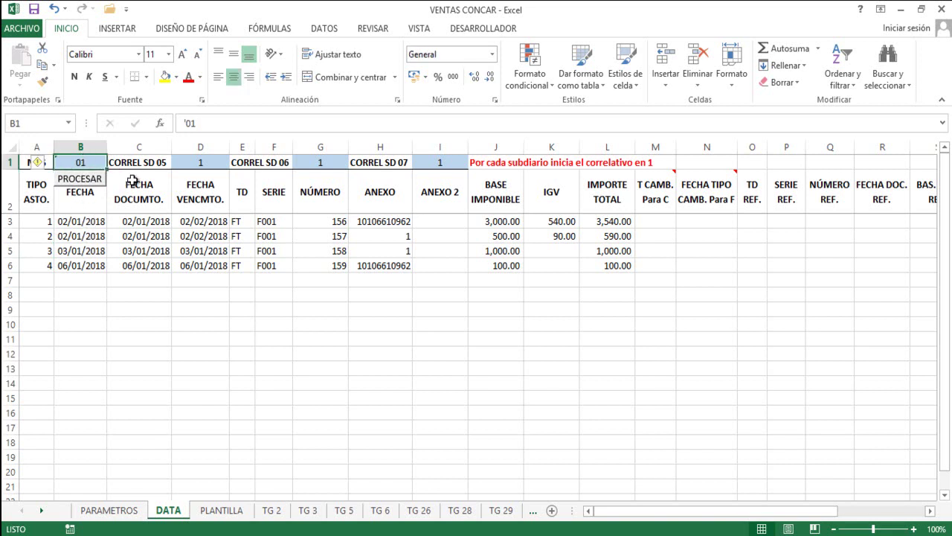
{"action": "left_click", "coordinate": [323, 162]}
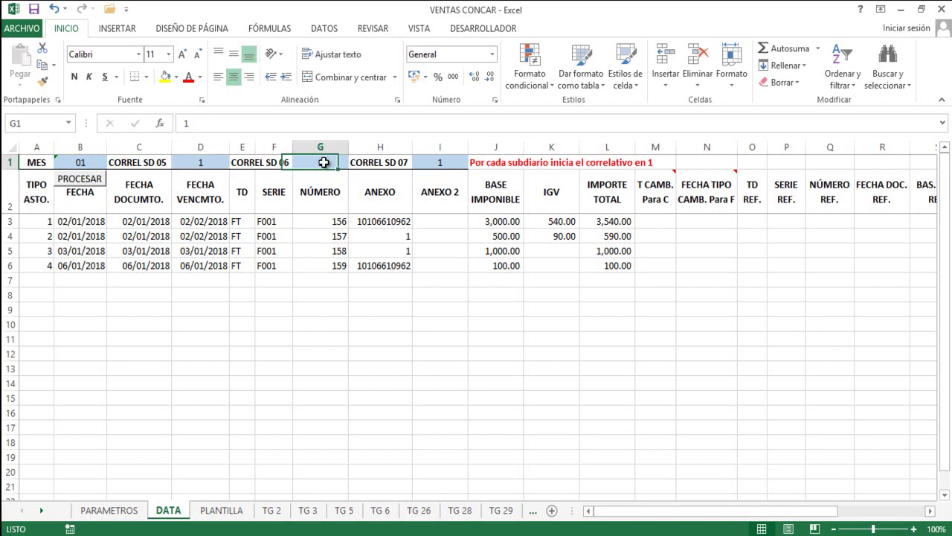
{"action": "left_click", "coordinate": [440, 163]}
{"action": "left_click", "coordinate": [325, 162]}
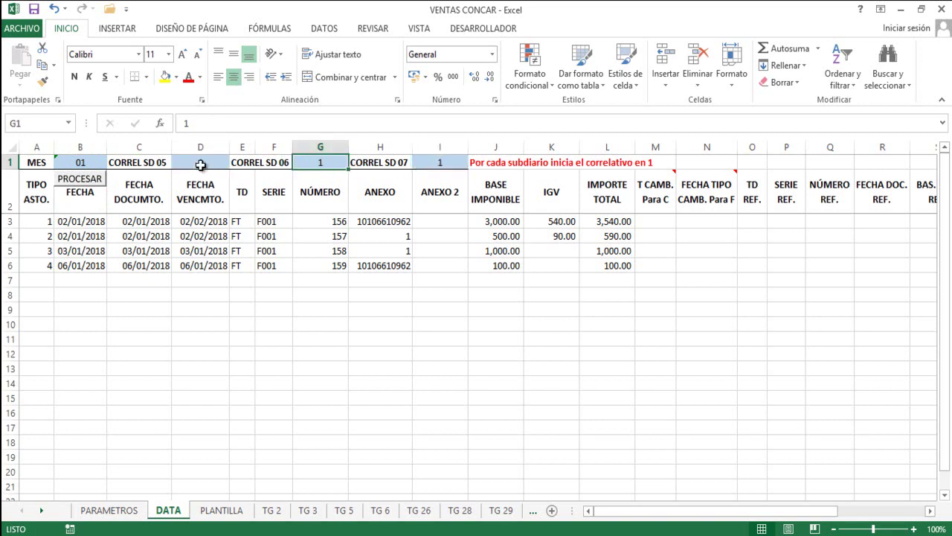
{"action": "left_click", "coordinate": [198, 162]}
{"action": "left_click", "coordinate": [330, 164]}
{"action": "left_click", "coordinate": [217, 162]}
{"action": "left_click", "coordinate": [315, 163]}
{"action": "left_click", "coordinate": [438, 162]}
{"action": "left_click", "coordinate": [312, 283]}
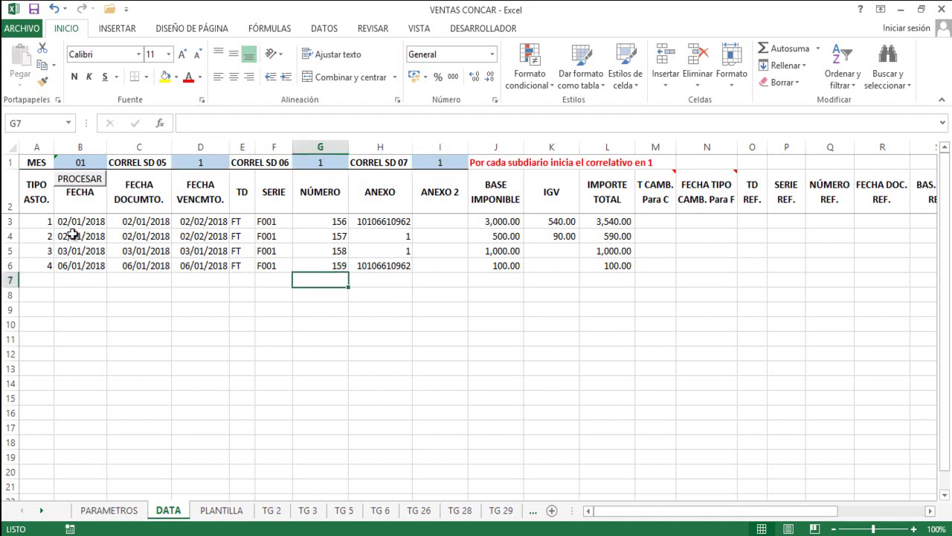
{"action": "left_click_drag", "start_coordinate": [9, 221], "coordinate": [8, 265]}
{"action": "left_click", "coordinate": [260, 238]}
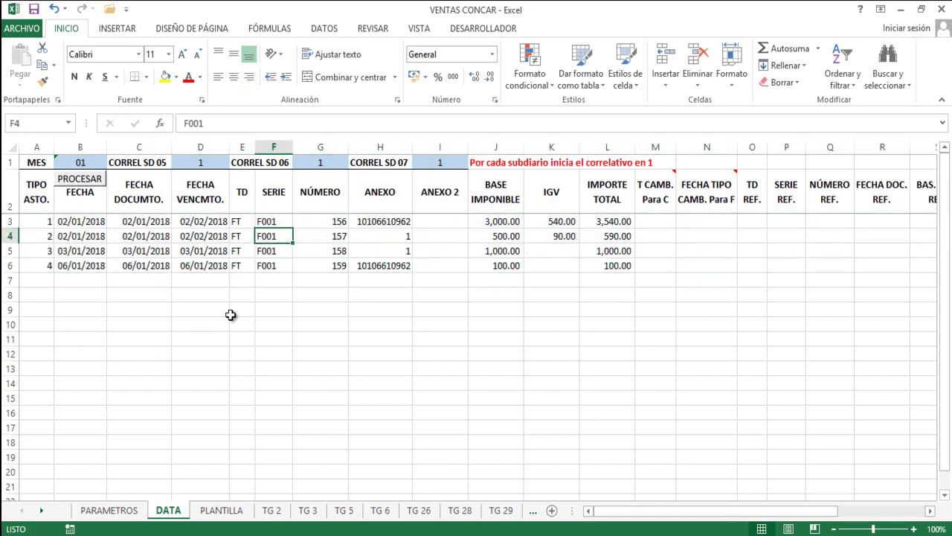
Run PROCESAR on the four sales entries and acknowledge the Proceso Terminado message.
{"action": "left_click", "coordinate": [84, 181]}
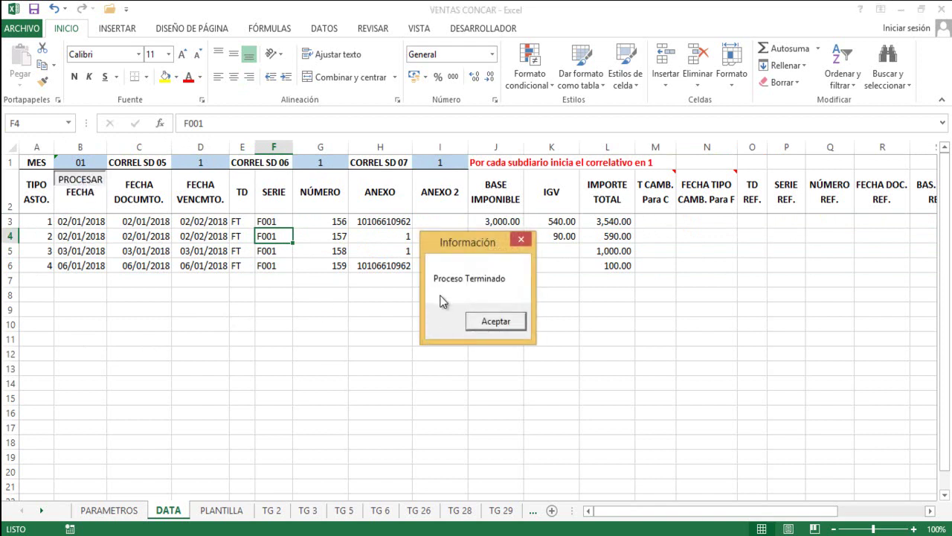
{"action": "left_click", "coordinate": [496, 322]}
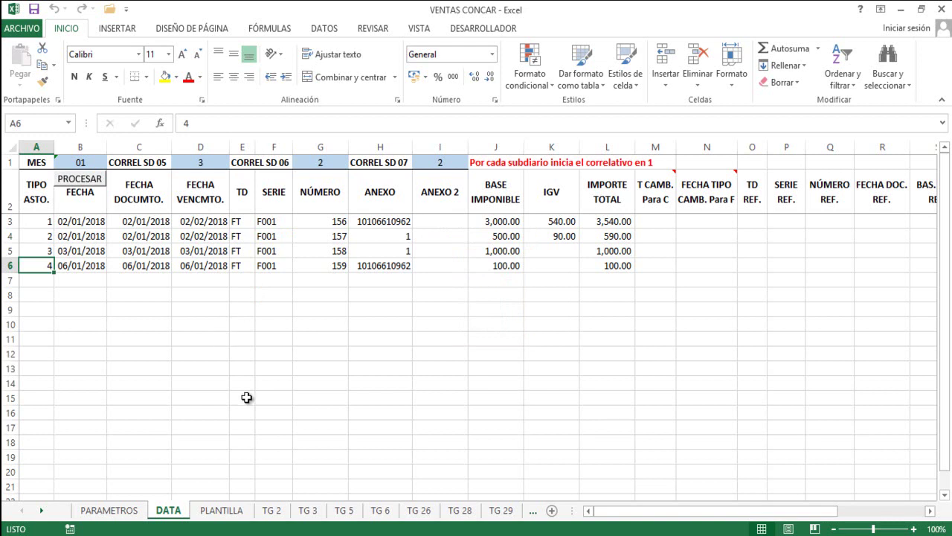
Review the ten generated journal lines for subdiarios 05, 06 and 07 on the PLANTILLA sheet.
{"action": "left_click", "coordinate": [222, 511]}
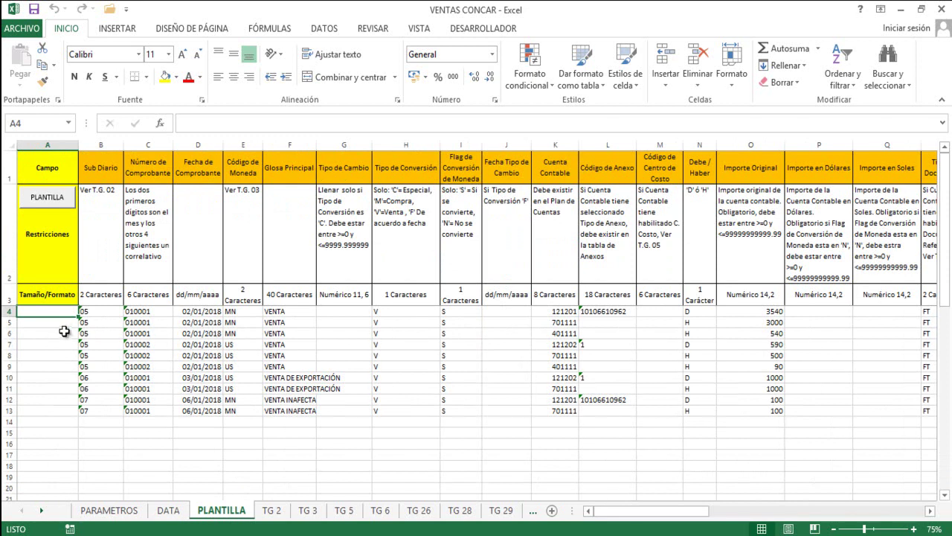
{"action": "scroll", "coordinate": [89, 342], "scroll_direction": "down", "scroll_amount": 3}
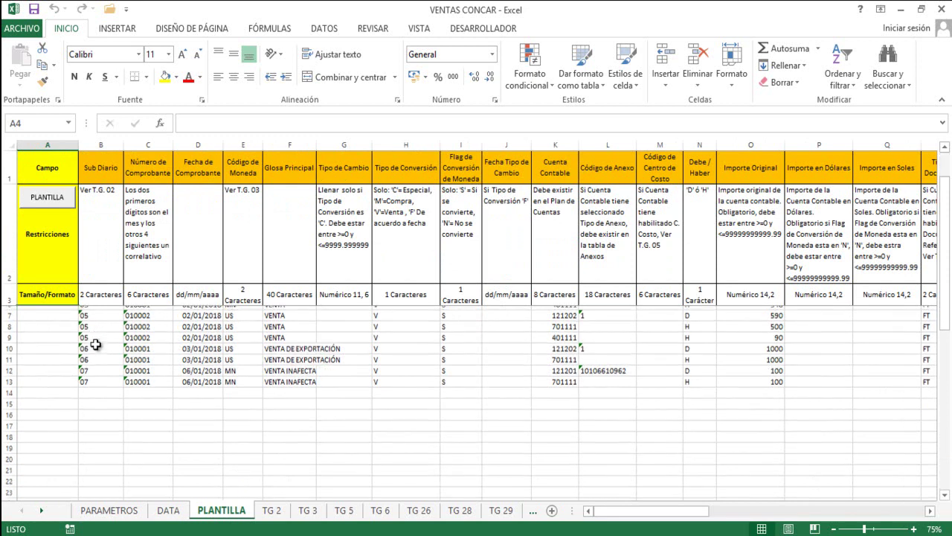
{"action": "scroll", "coordinate": [95, 346], "scroll_direction": "up", "scroll_amount": 3}
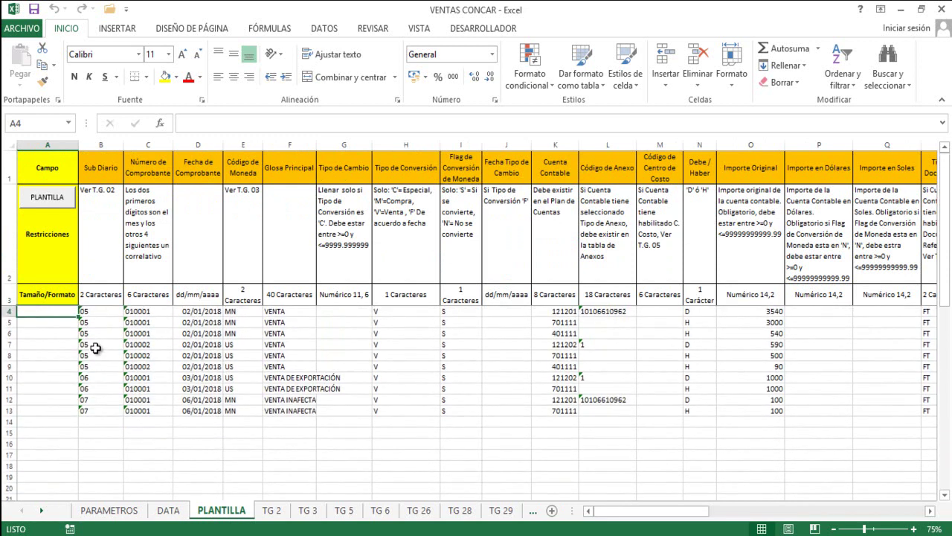
{"action": "left_click", "coordinate": [167, 511]}
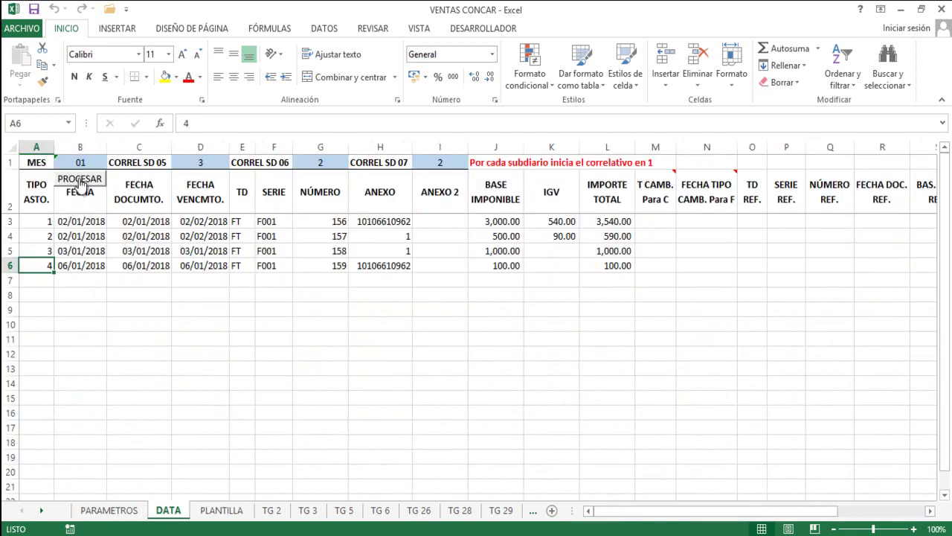
{"action": "left_click", "coordinate": [221, 516]}
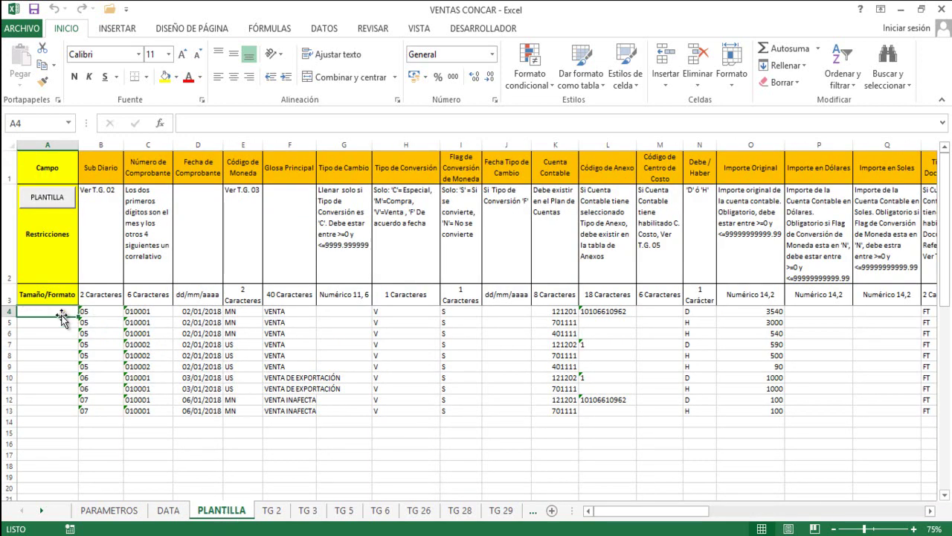
Run the PLANTILLA macro on the journal lines and acknowledge the Plantilla Creada message.
{"action": "left_click_drag", "start_coordinate": [9, 311], "coordinate": [10, 421]}
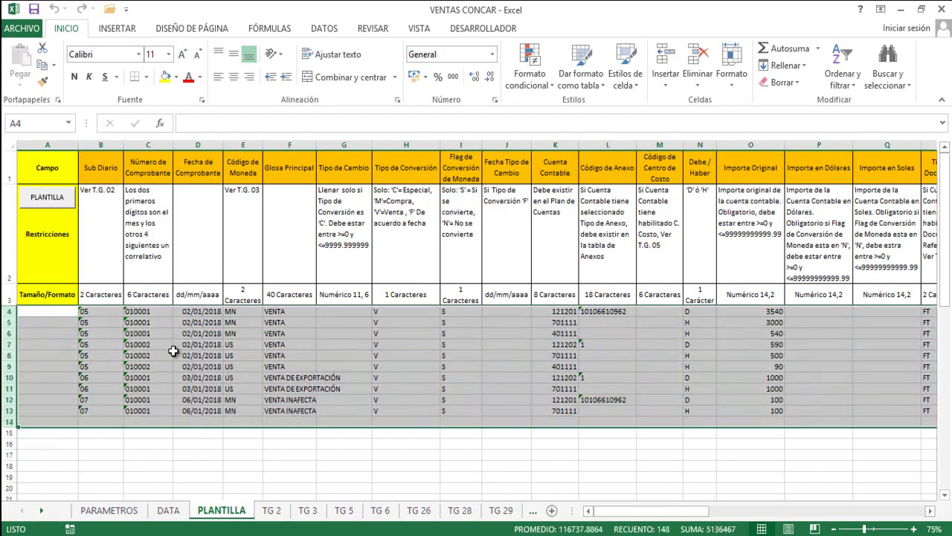
{"action": "left_click_drag", "start_coordinate": [177, 353], "coordinate": [160, 354]}
{"action": "left_click_drag", "start_coordinate": [9, 310], "coordinate": [8, 383]}
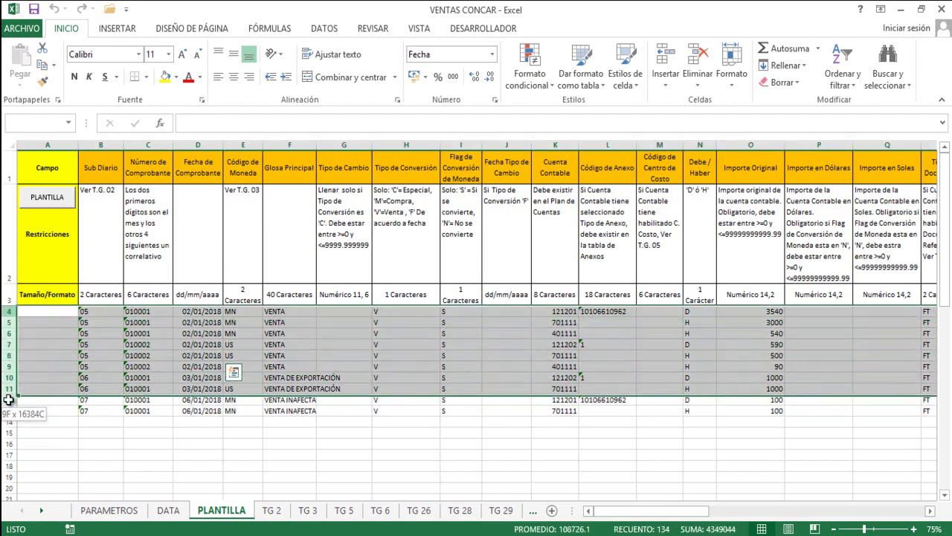
{"action": "left_click", "coordinate": [182, 366]}
{"action": "scroll", "coordinate": [223, 356], "scroll_direction": "down", "scroll_amount": 3}
{"action": "scroll", "coordinate": [223, 372], "scroll_direction": "up", "scroll_amount": 3}
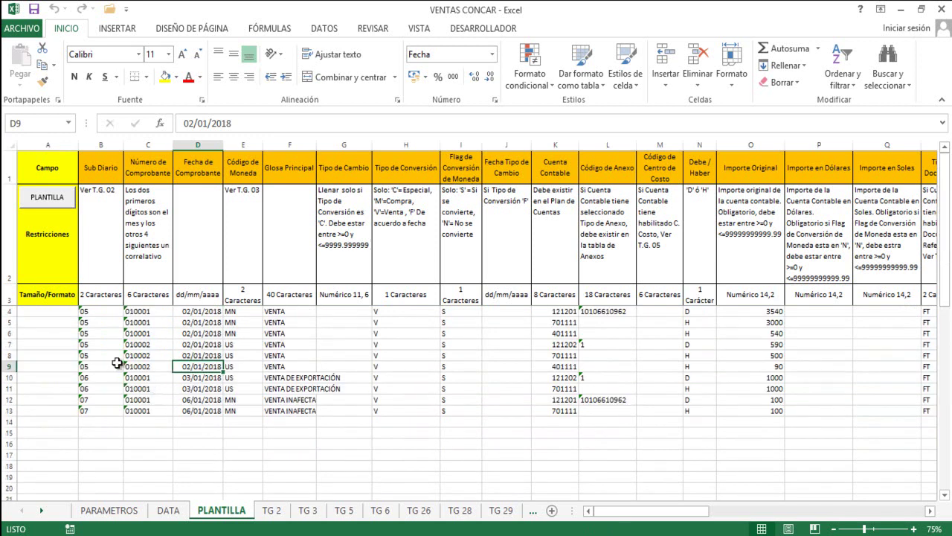
{"action": "left_click", "coordinate": [48, 199]}
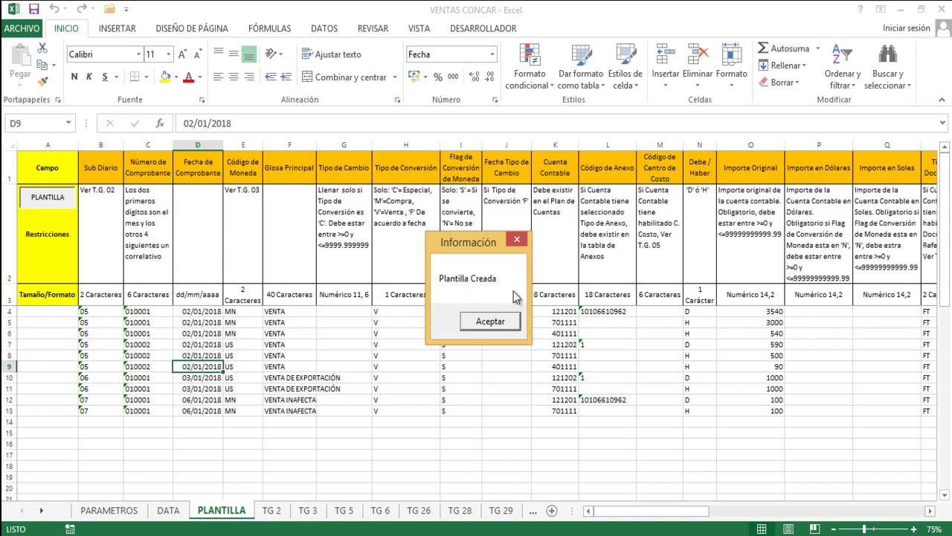
{"action": "left_click", "coordinate": [484, 323]}
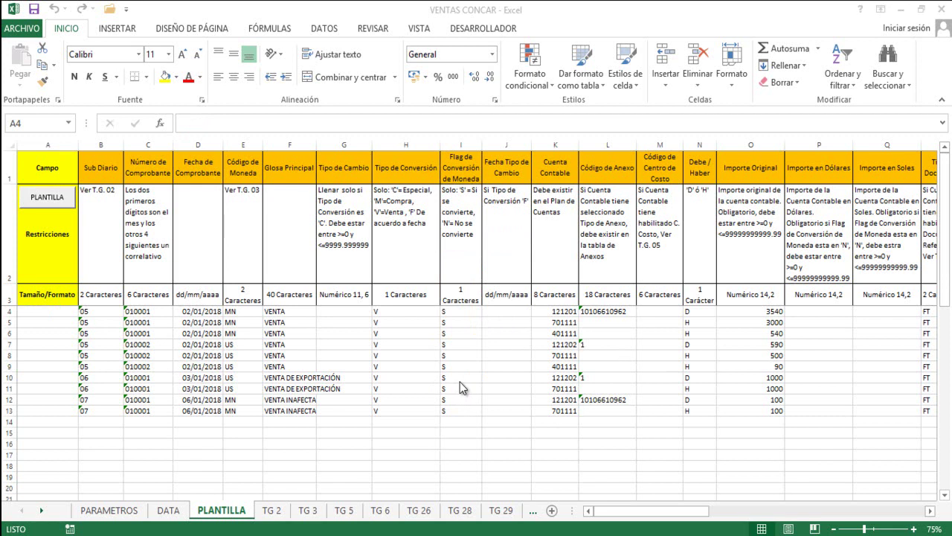
Check that PI VENTAS CONCAR (Excel 97-2003, 37 KB) is in D:\PLANTILLAS CONCAR, then minimize Explorer.
{"action": "left_click", "coordinate": [900, 10]}
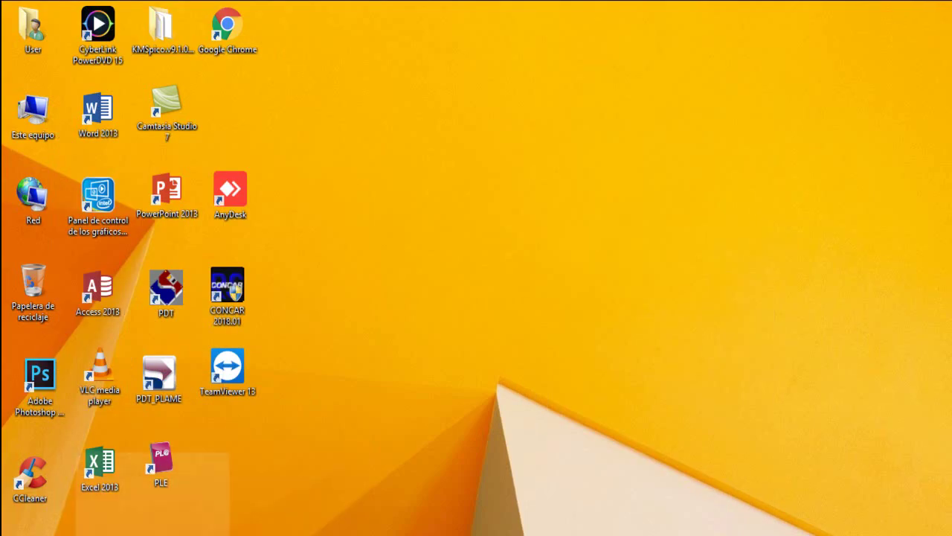
{"action": "left_click", "coordinate": [149, 534]}
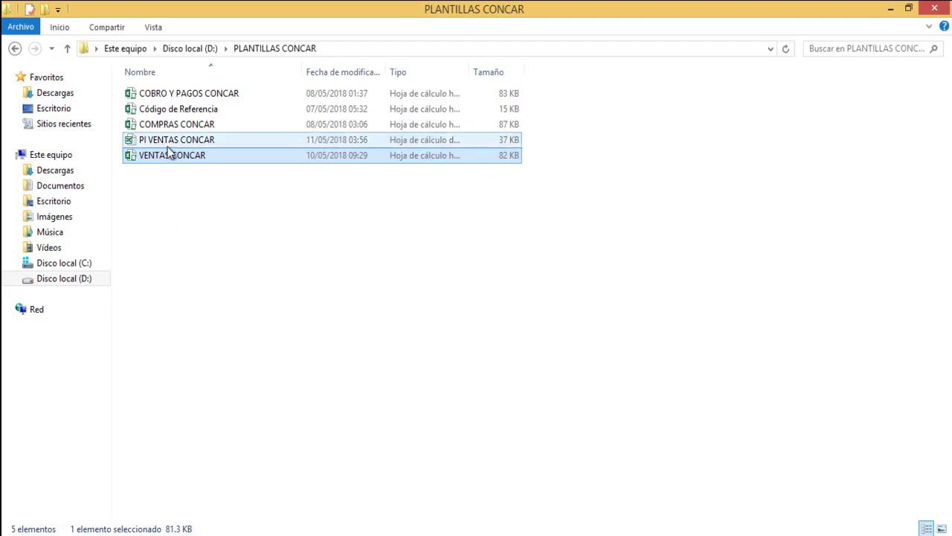
{"action": "left_click", "coordinate": [165, 144]}
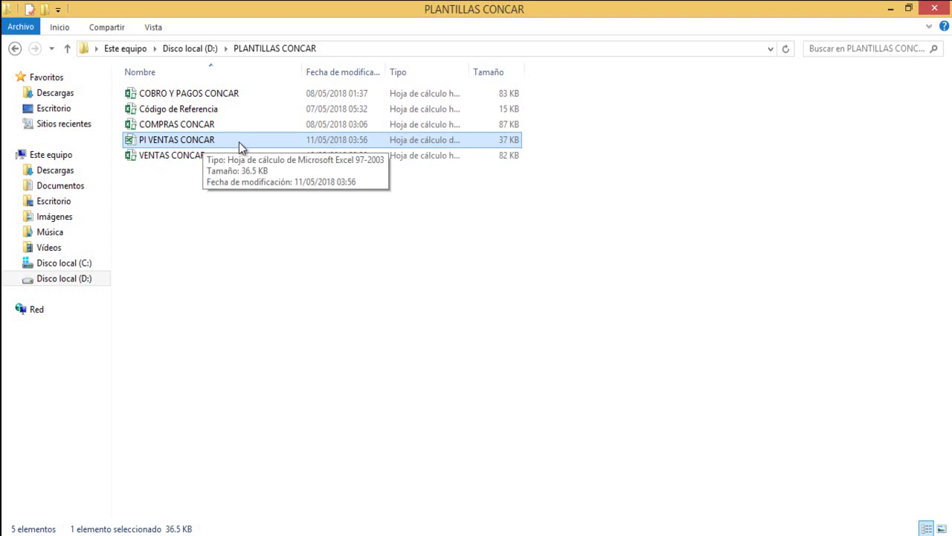
{"action": "left_click", "coordinate": [890, 8]}
Launch CONCAR 2018.01 and sign in to SPORT KENNEX with the account password.
{"action": "left_click", "coordinate": [225, 302]}
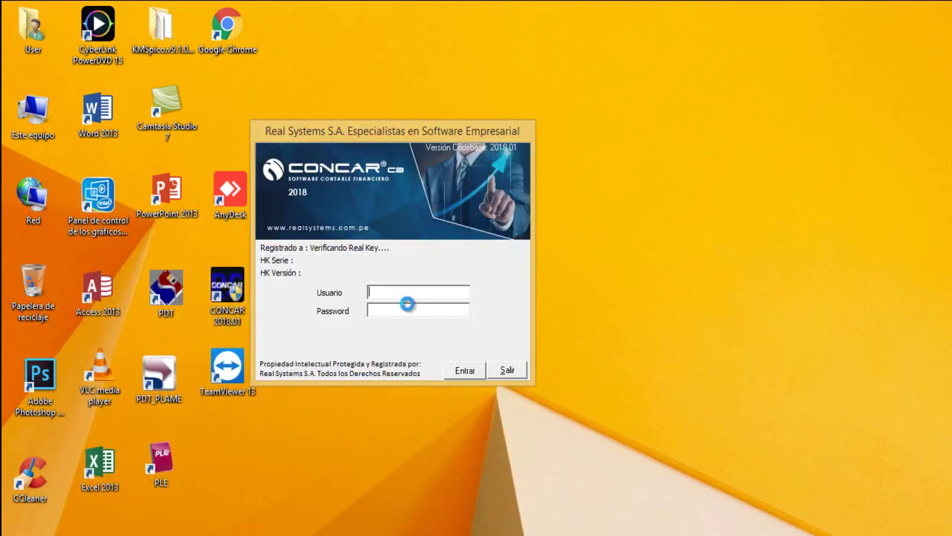
{"action": "type", "text": "SIST"}
{"action": "type", "text": "******"}
{"action": "key", "text": "Return"}
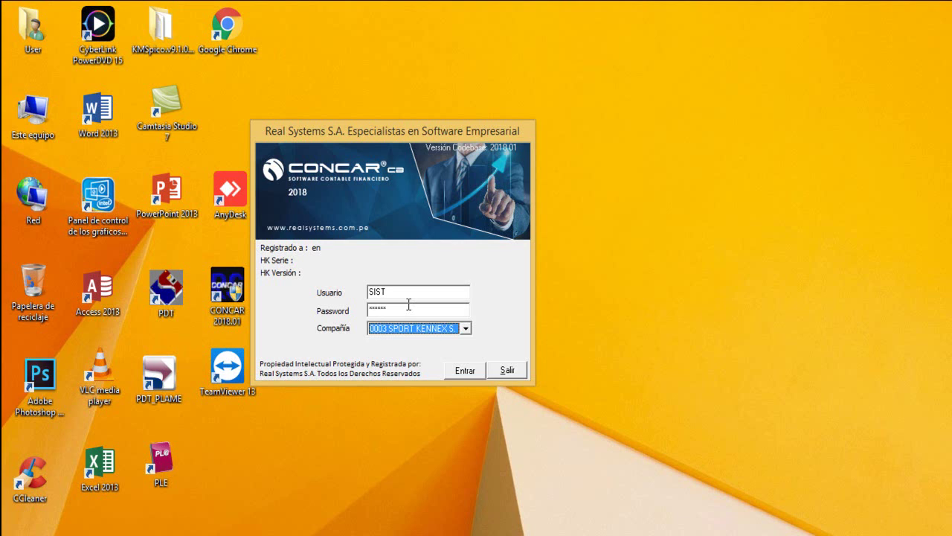
{"action": "key", "text": "Tab"}
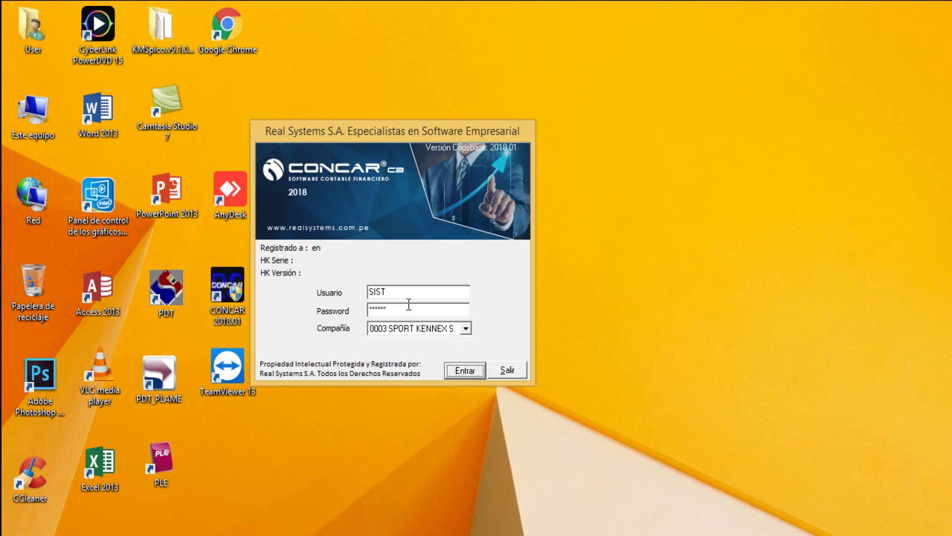
{"action": "key", "text": "Return"}
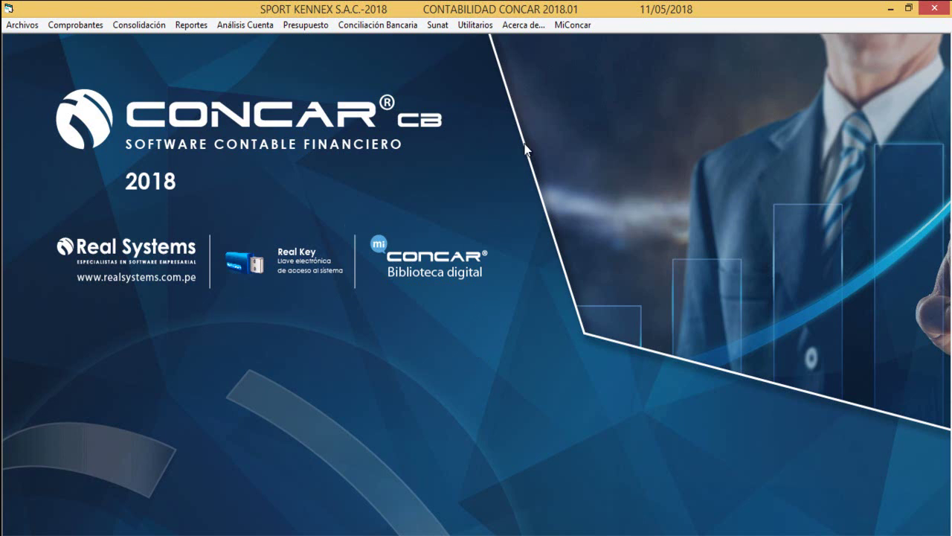
Open Utilitarios > Movimiento Datos > Carga de Comprobantes desde Excel_CTMOVI49.
{"action": "left_click", "coordinate": [475, 25]}
{"action": "mouse_move", "coordinate": [521, 251]}
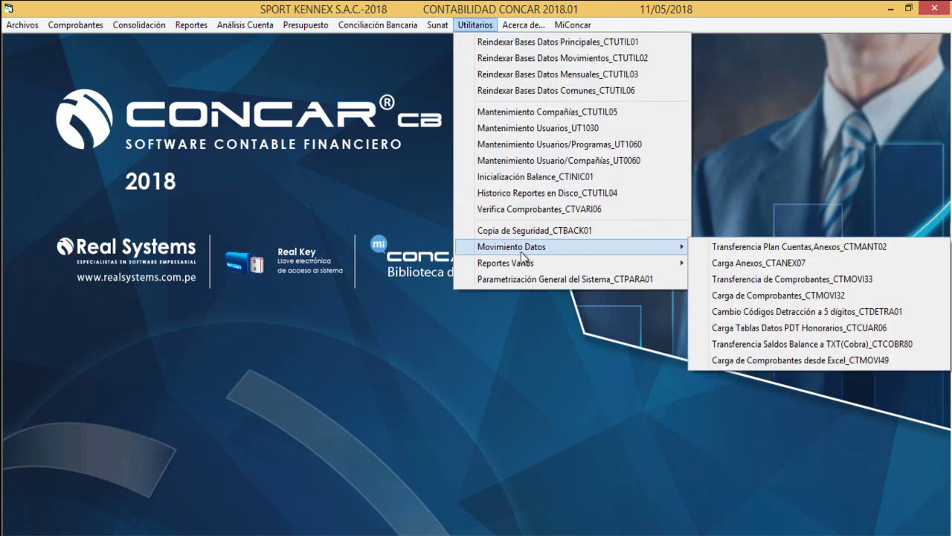
{"action": "left_click", "coordinate": [761, 359]}
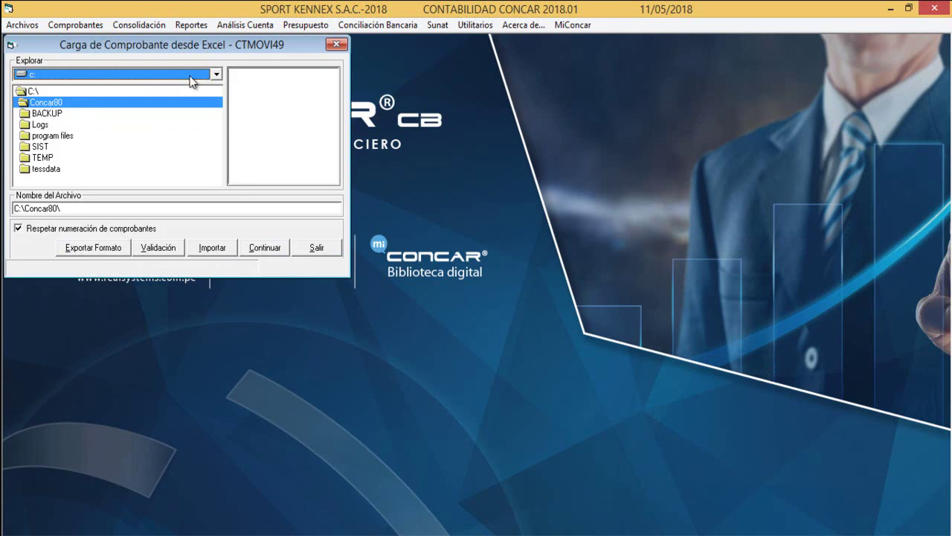
Select d:\PLANTILLAS CONCAR\PI VENTAS CONCAR.xls and run Validación, yielding 4 valid vouchers, 0 inconsistent.
{"action": "left_click", "coordinate": [217, 76]}
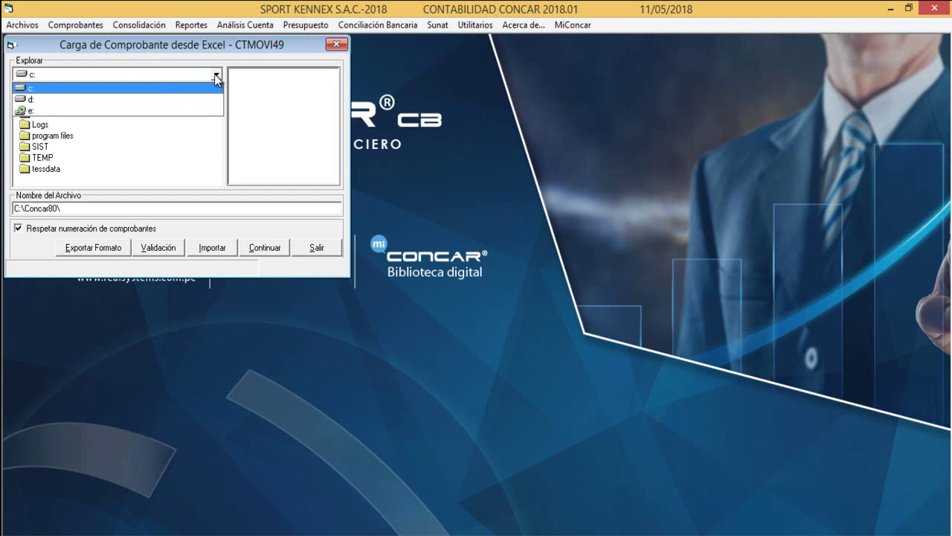
{"action": "left_click", "coordinate": [152, 96]}
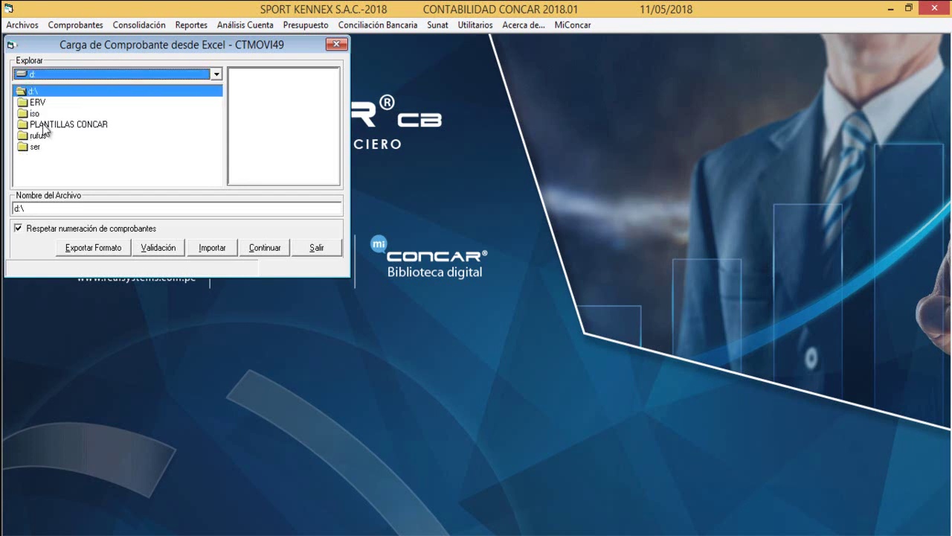
{"action": "double_click", "coordinate": [44, 125]}
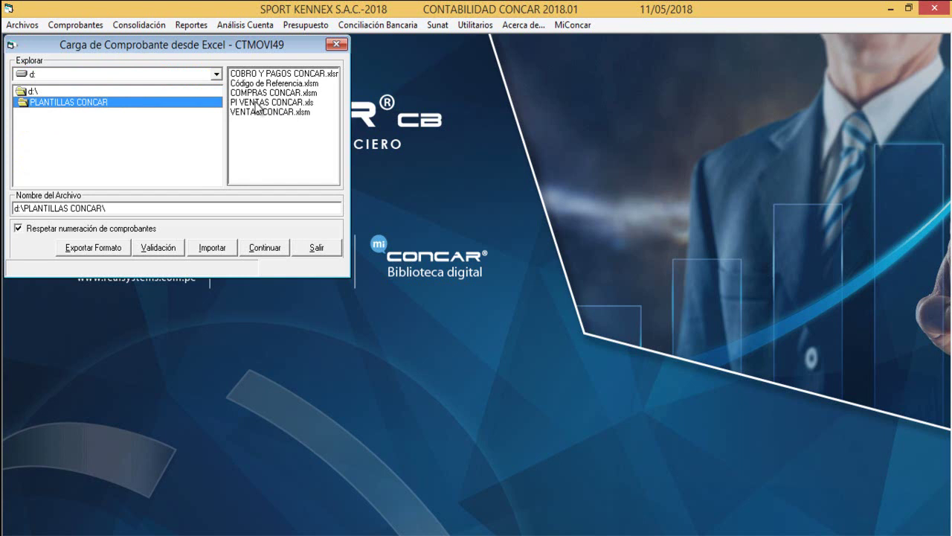
{"action": "left_click", "coordinate": [257, 102]}
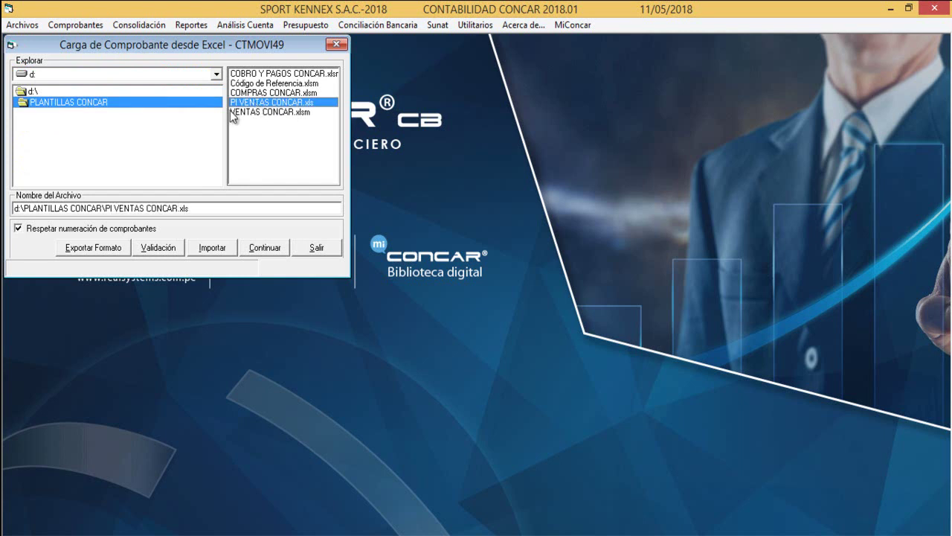
{"action": "left_click", "coordinate": [158, 249]}
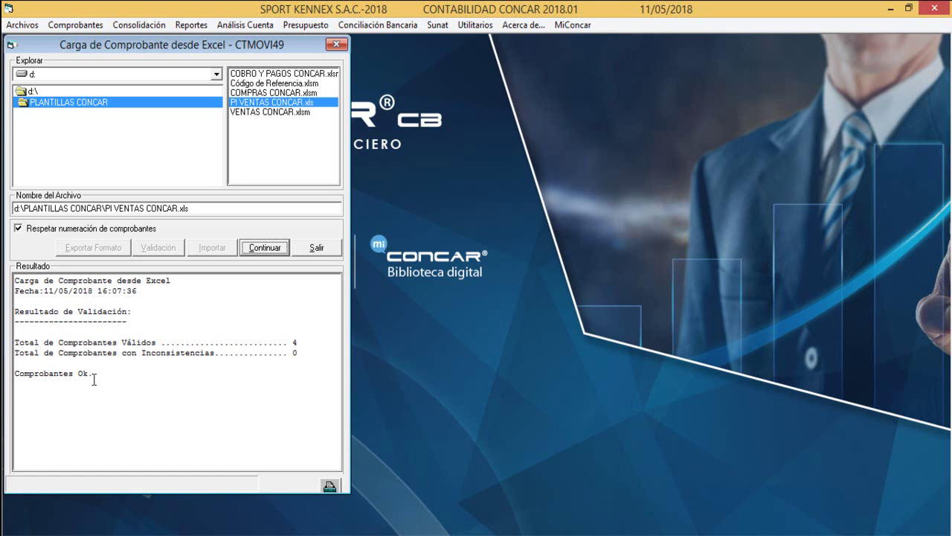
Import the validated vouchers and check the company and system version in the Resultado panel.
{"action": "left_click", "coordinate": [270, 249]}
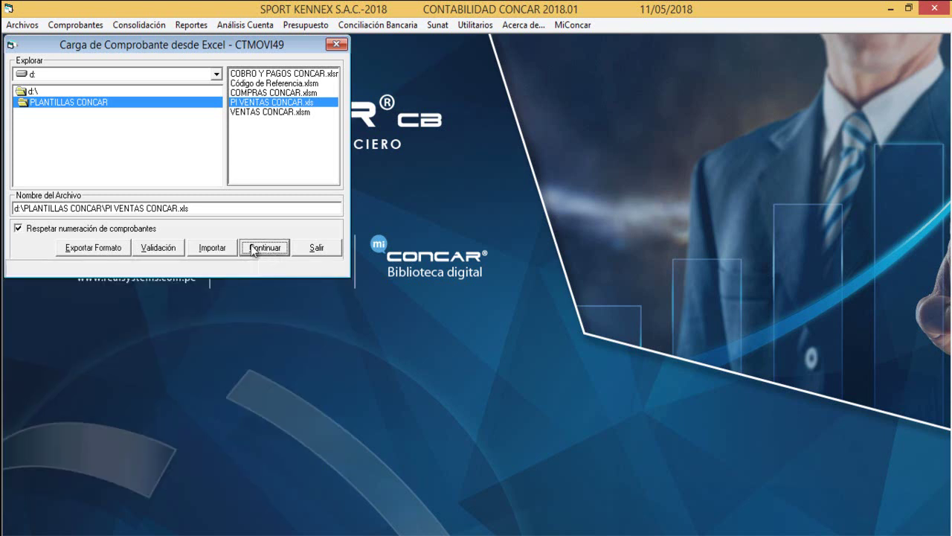
{"action": "left_click", "coordinate": [212, 248]}
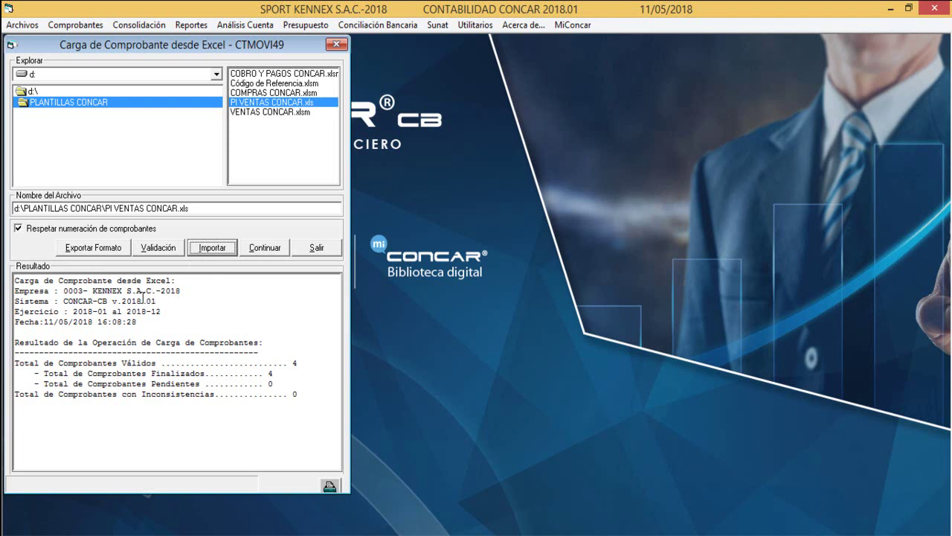
{"action": "left_click_drag", "start_coordinate": [63, 290], "coordinate": [187, 294]}
{"action": "left_click", "coordinate": [81, 318]}
{"action": "left_click_drag", "start_coordinate": [64, 301], "coordinate": [169, 301]}
{"action": "left_click", "coordinate": [128, 314]}
{"action": "left_click_drag", "start_coordinate": [64, 300], "coordinate": [163, 309]}
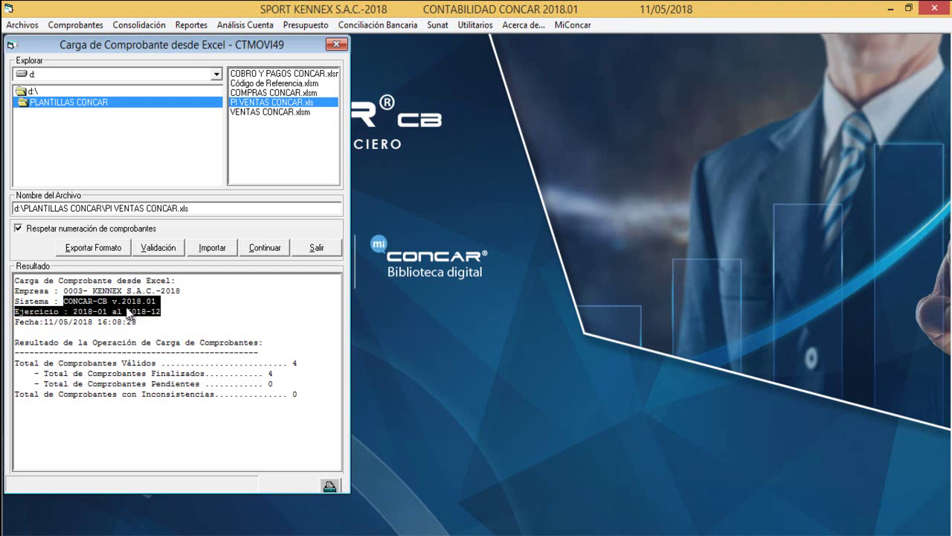
{"action": "left_click", "coordinate": [70, 308]}
Check the fiscal period and date lines, then close the results showing 4 finalized vouchers.
{"action": "left_click_drag", "start_coordinate": [65, 308], "coordinate": [104, 313]}
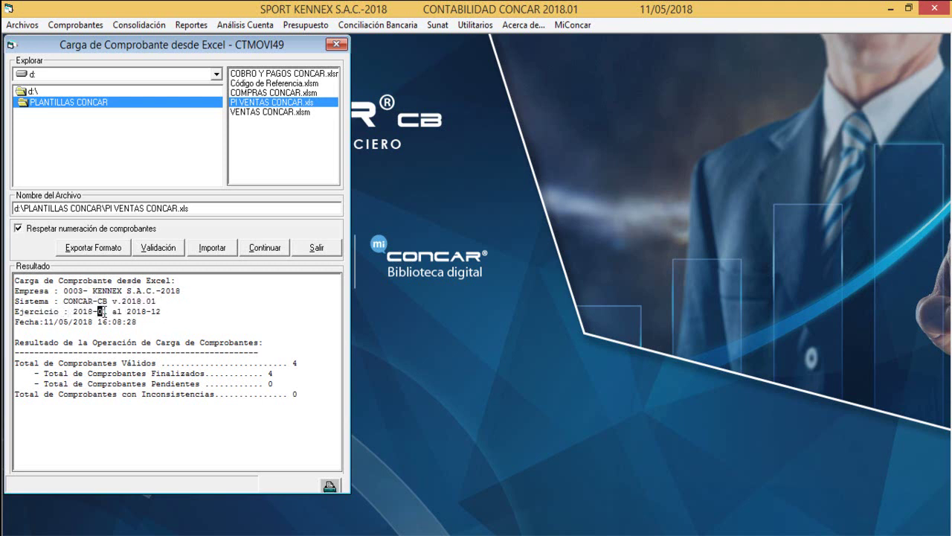
{"action": "left_click", "coordinate": [137, 312]}
{"action": "left_click_drag", "start_coordinate": [24, 323], "coordinate": [106, 325]}
{"action": "left_click", "coordinate": [106, 325]}
{"action": "left_click", "coordinate": [264, 247]}
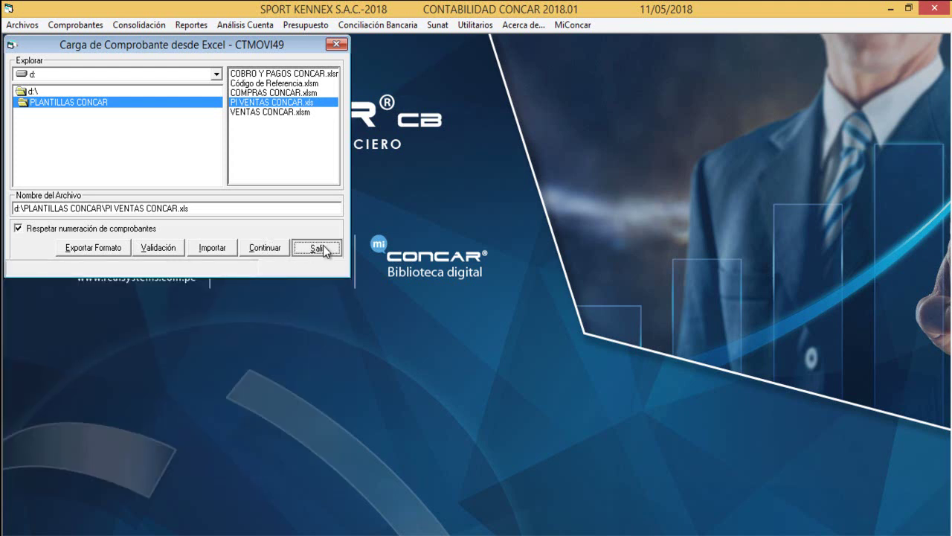
Close the Excel loader and open Comprobantes > Consulta Situacion Comprobantes_CTMOVI02.
{"action": "left_click", "coordinate": [318, 248]}
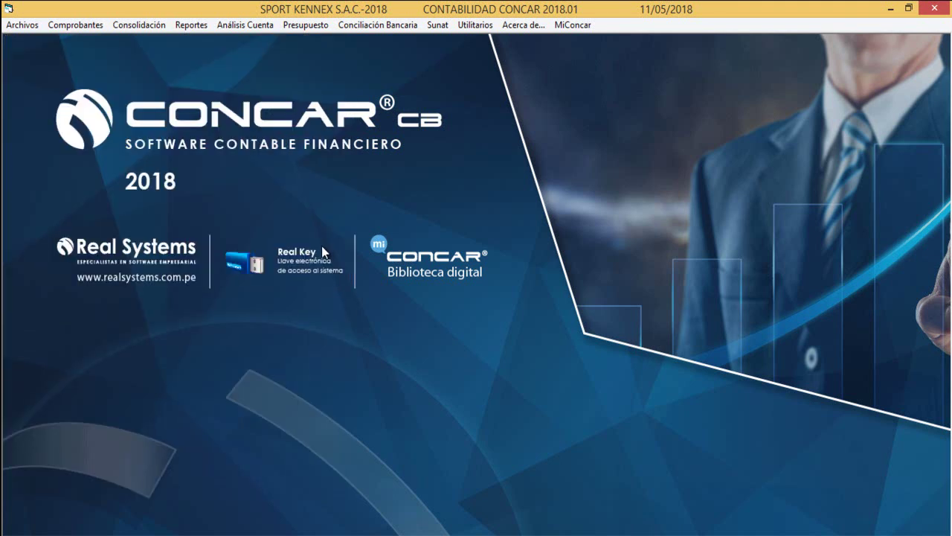
{"action": "left_click", "coordinate": [85, 24]}
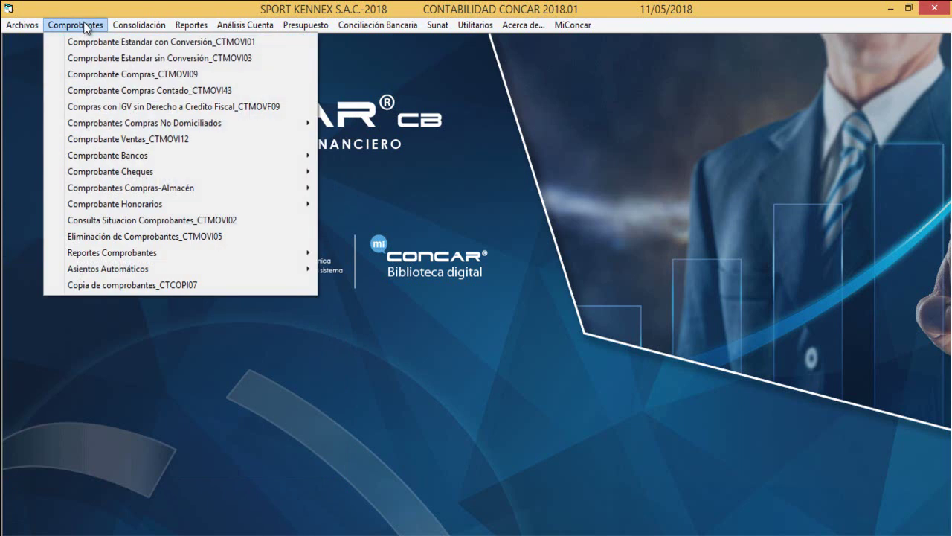
{"action": "left_click", "coordinate": [237, 221]}
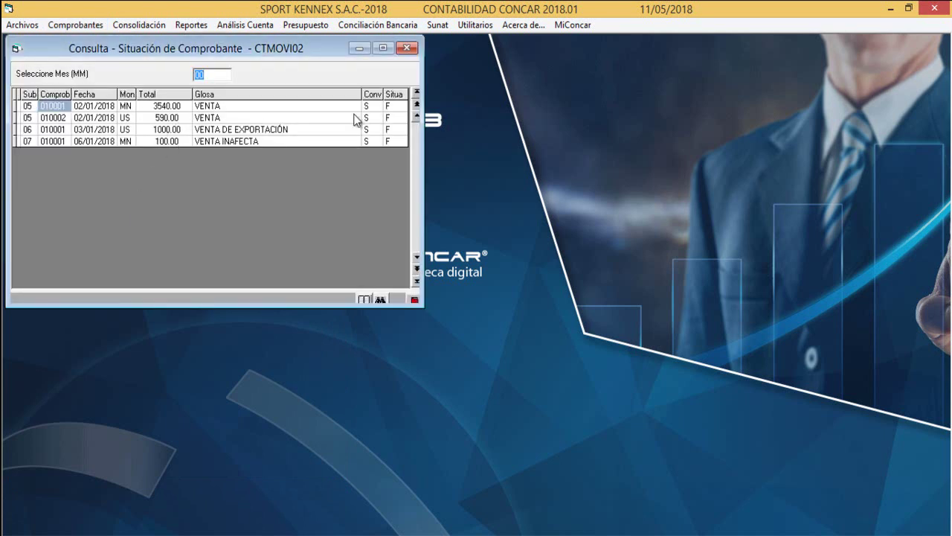
Inspect the four vouchers' subdiarios, currencies, the 06/01/2018 date and totals in the status grid.
{"action": "left_click", "coordinate": [31, 108]}
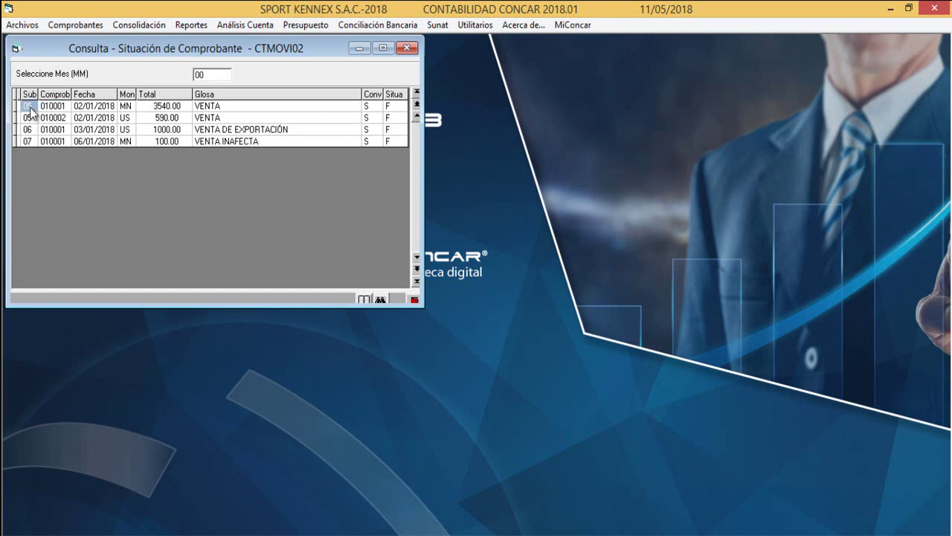
{"action": "left_click", "coordinate": [29, 116]}
{"action": "left_click", "coordinate": [29, 107]}
{"action": "left_click", "coordinate": [132, 108]}
{"action": "left_click", "coordinate": [32, 118]}
{"action": "left_click", "coordinate": [120, 117]}
{"action": "left_click", "coordinate": [29, 131]}
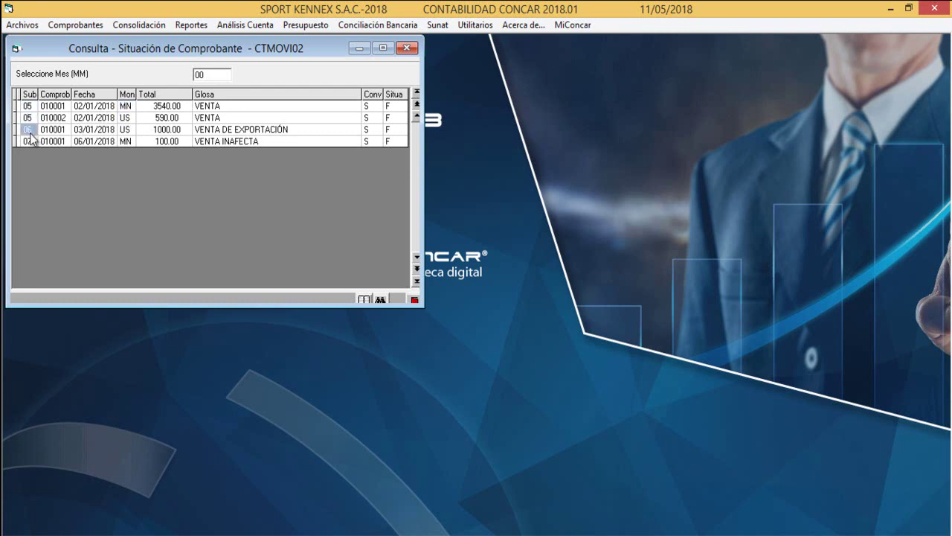
{"action": "left_click", "coordinate": [125, 131]}
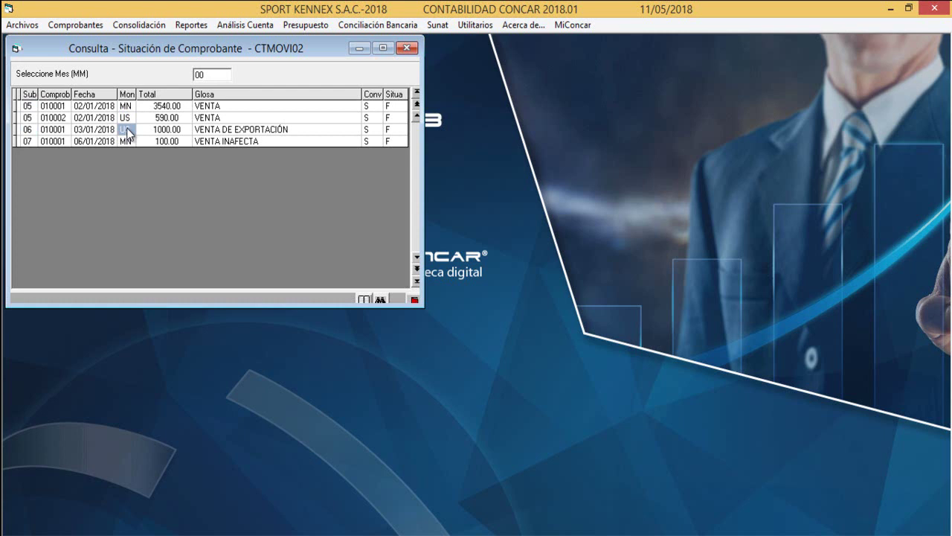
{"action": "left_click", "coordinate": [27, 139]}
{"action": "left_click", "coordinate": [86, 140]}
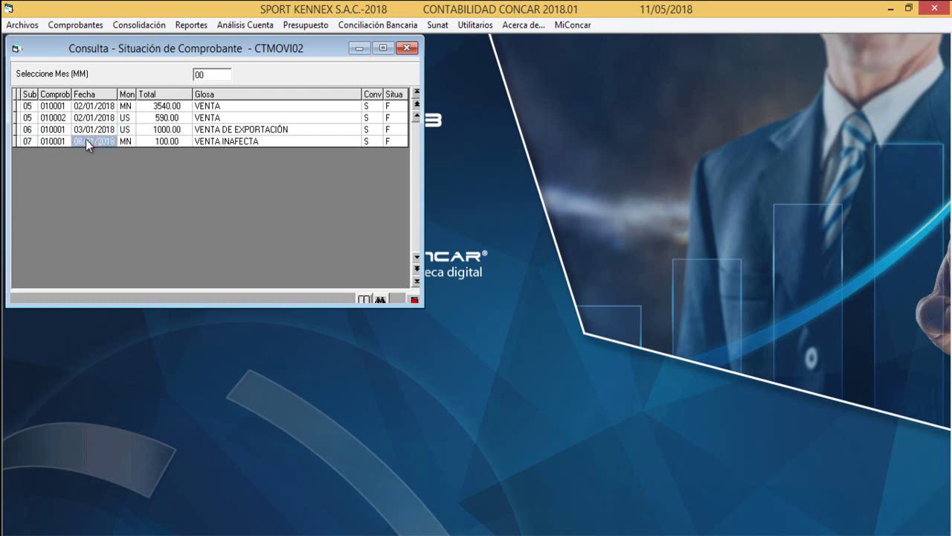
{"action": "left_click", "coordinate": [163, 141]}
Show voucher 05-010001's lines: 121201 debit 3540.00, 701111 credit 3000.00, 401111 credit 540.00.
{"action": "double_click", "coordinate": [209, 107]}
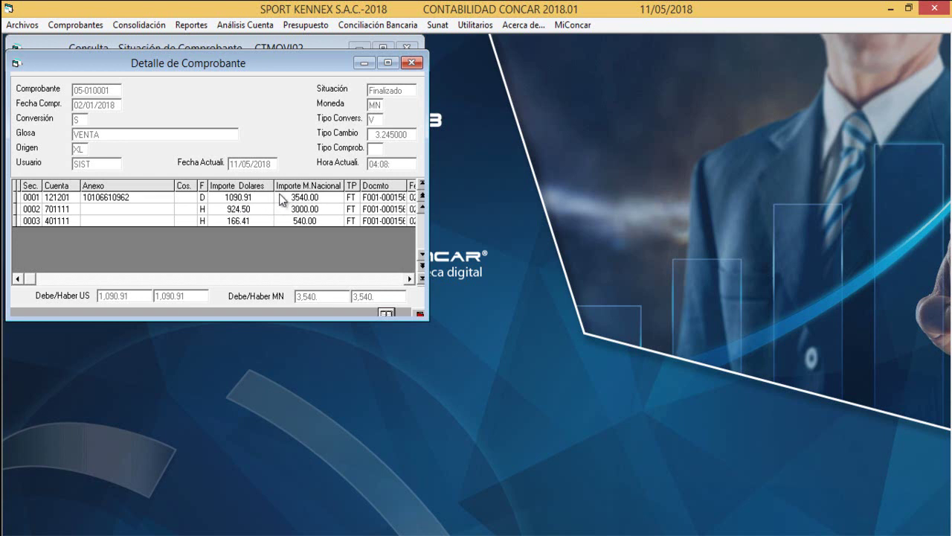
{"action": "left_click_drag", "start_coordinate": [231, 63], "coordinate": [383, 123]}
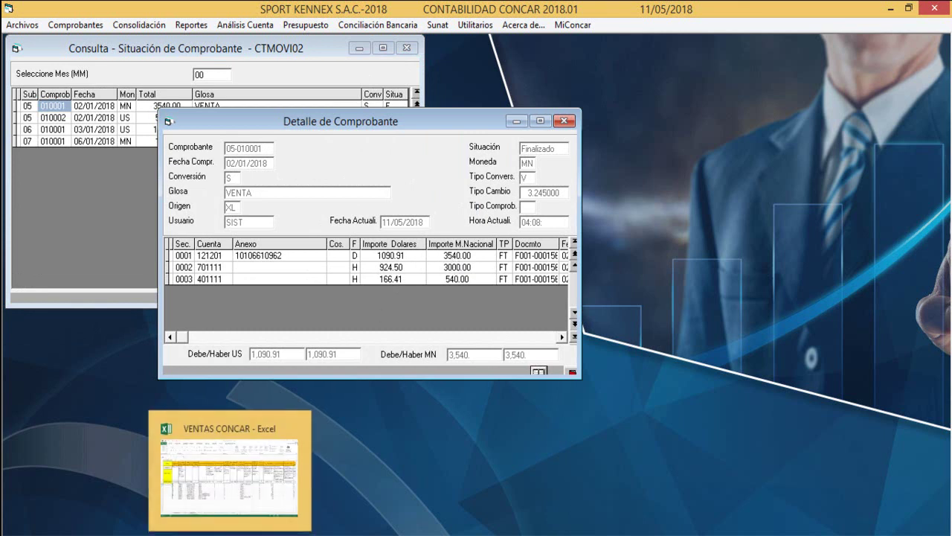
Show DATA sheet row 3: base 3,000.00 in J3, IGV 540.00 in K3, total 3,540.00 in L3.
{"action": "left_click", "coordinate": [264, 456]}
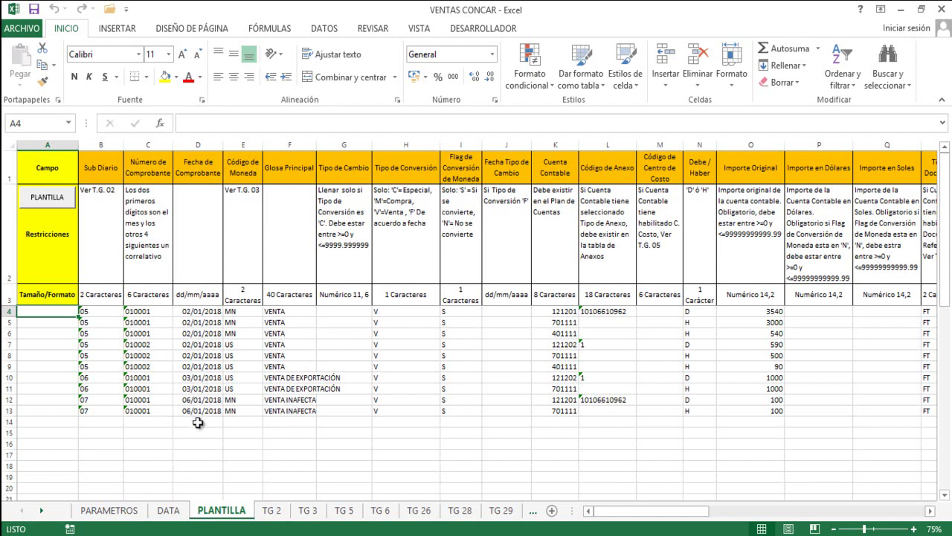
{"action": "left_click", "coordinate": [168, 511]}
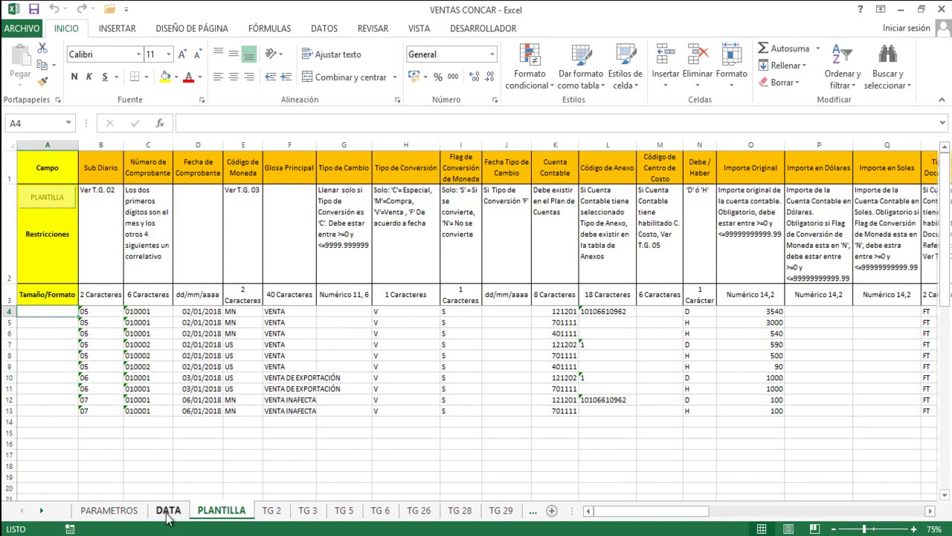
{"action": "left_click", "coordinate": [9, 221]}
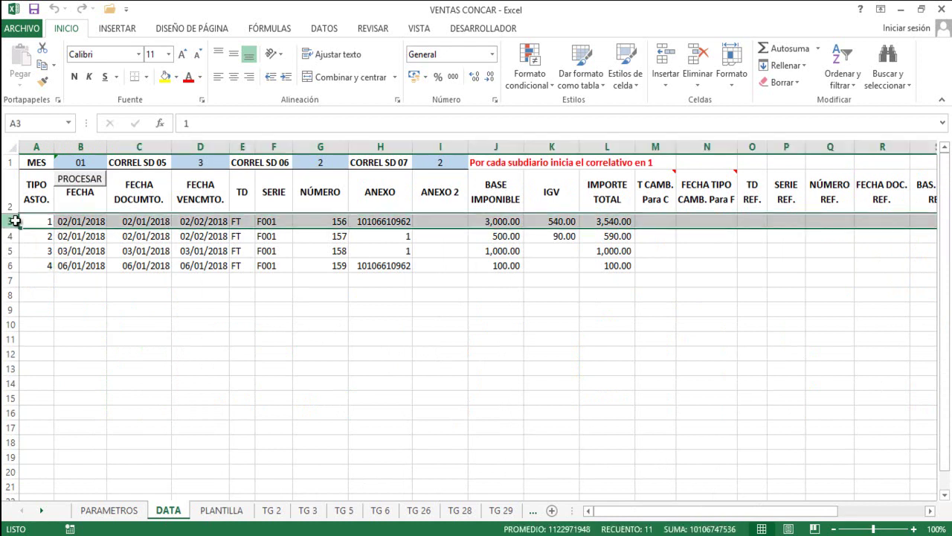
{"action": "left_click", "coordinate": [510, 219]}
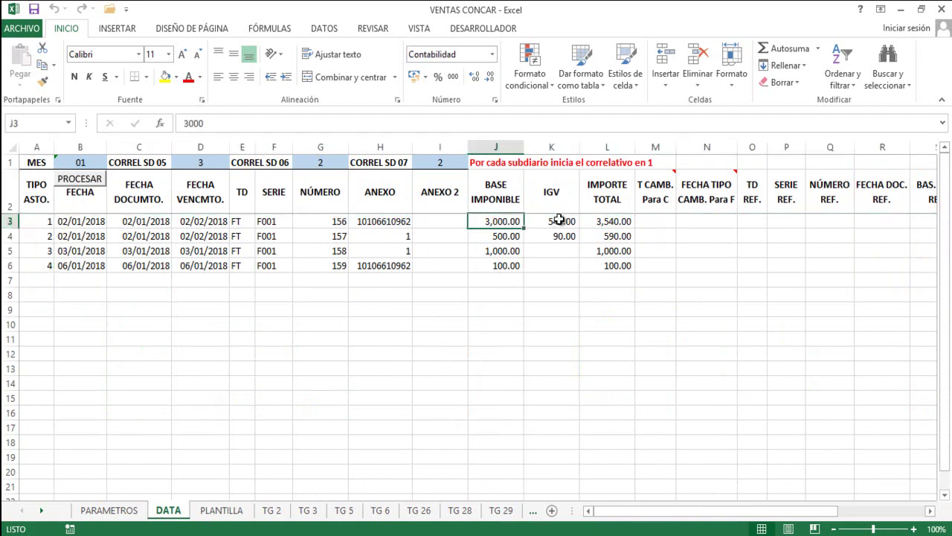
{"action": "left_click", "coordinate": [555, 220]}
{"action": "left_click", "coordinate": [614, 220]}
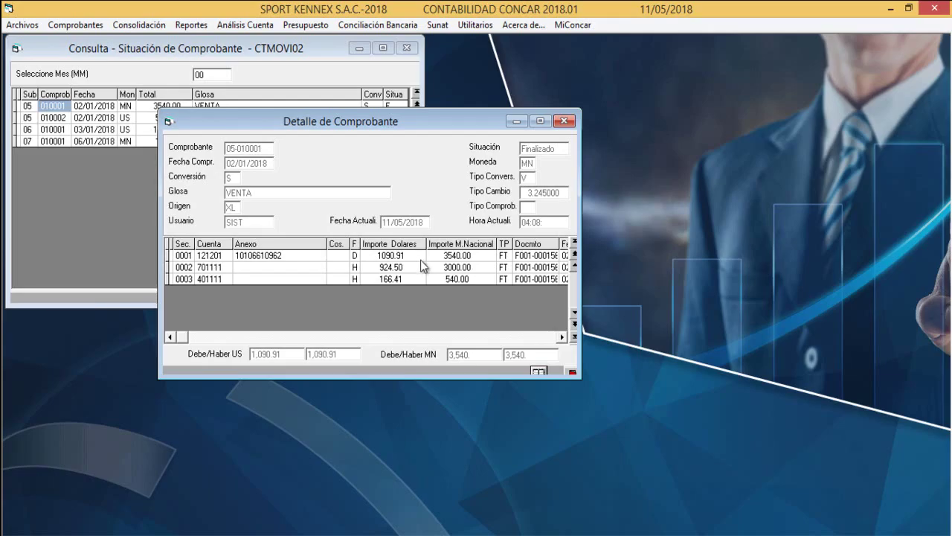
Verify voucher 05-010001's 3000.00, 540.00 and 3540.00 national-currency entries, then close its detail.
{"action": "left_click", "coordinate": [452, 270]}
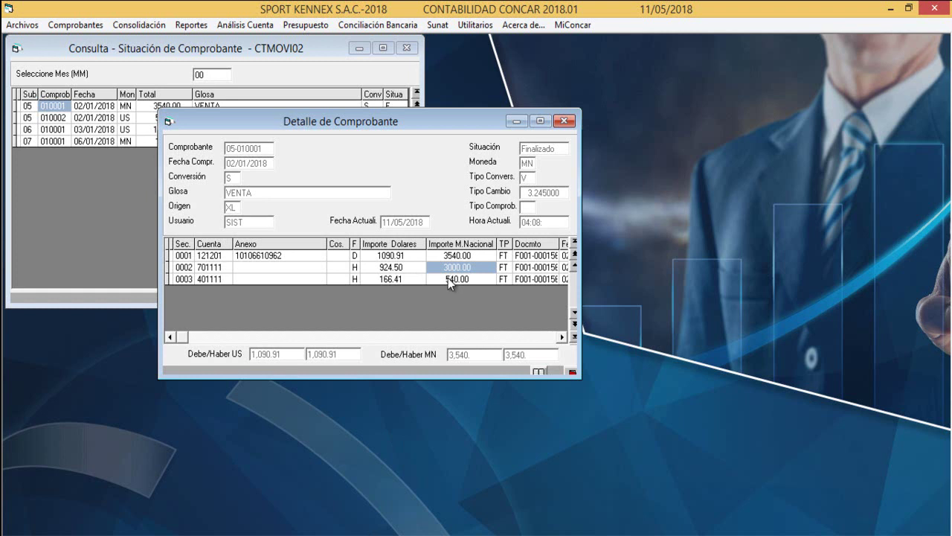
{"action": "left_click", "coordinate": [448, 277]}
{"action": "left_click", "coordinate": [458, 256]}
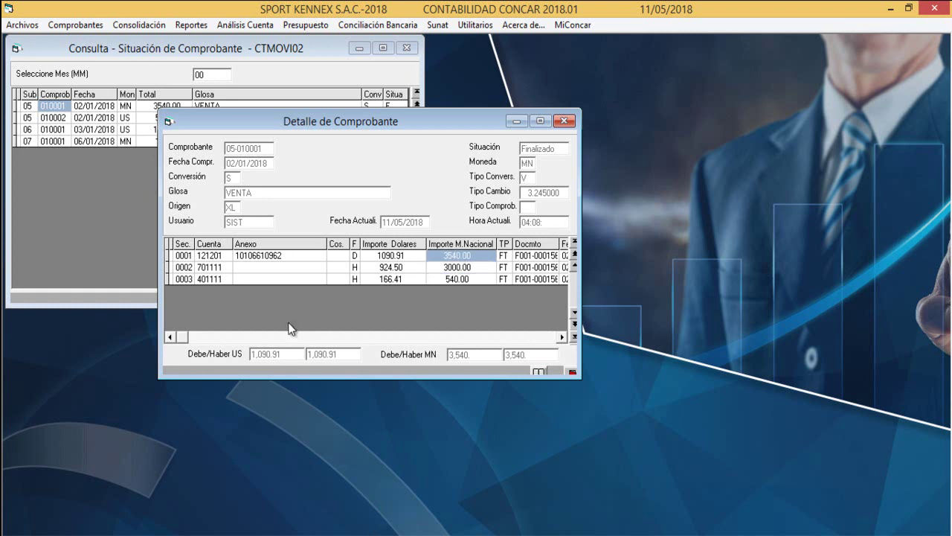
{"action": "left_click", "coordinate": [565, 123]}
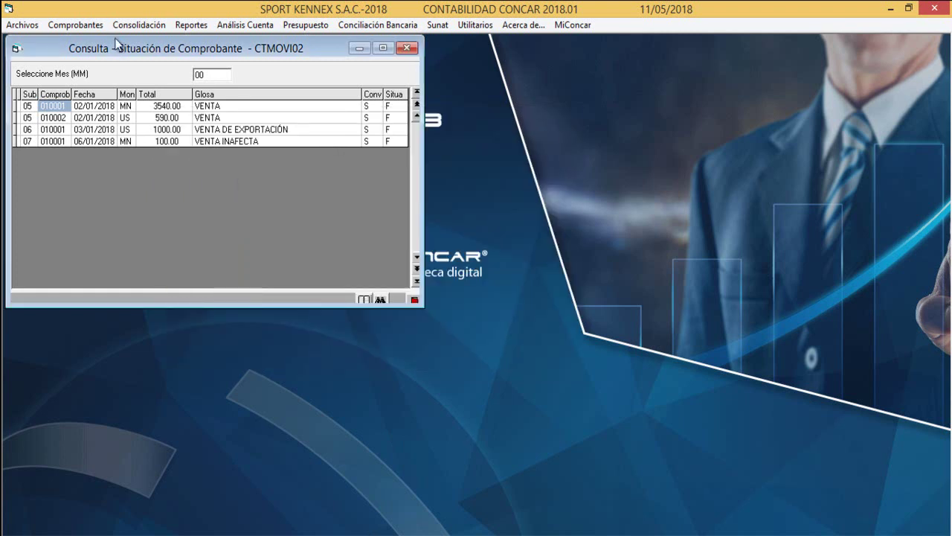
Open voucher 05-010002 (total 590.00) and check its 500.00 and 90.00 dollar lines.
{"action": "left_click", "coordinate": [166, 121]}
{"action": "left_click", "coordinate": [211, 119]}
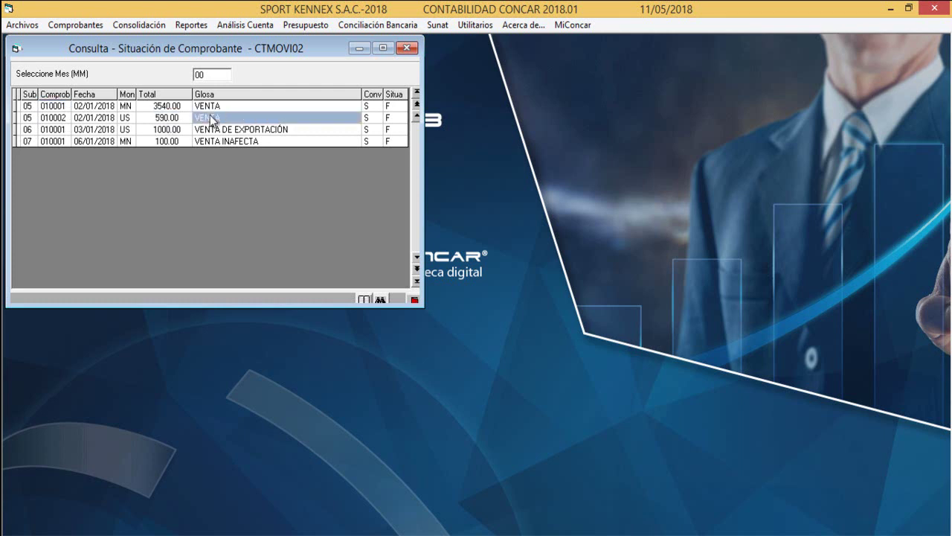
{"action": "double_click", "coordinate": [212, 119]}
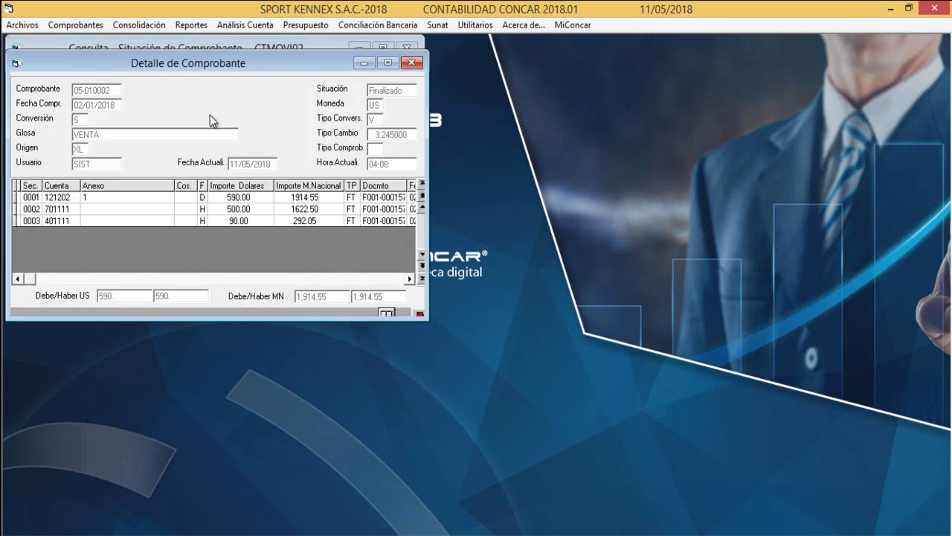
{"action": "left_click", "coordinate": [241, 211]}
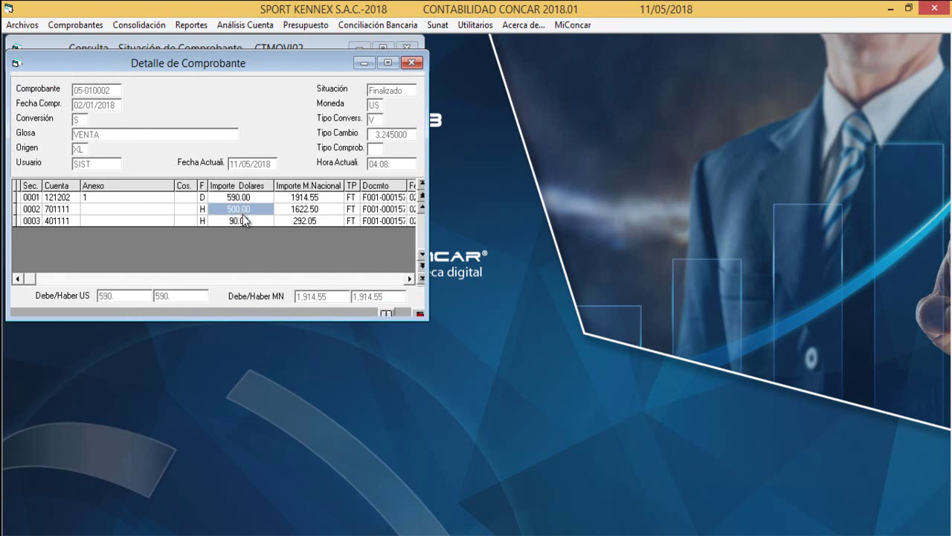
{"action": "left_click", "coordinate": [222, 221]}
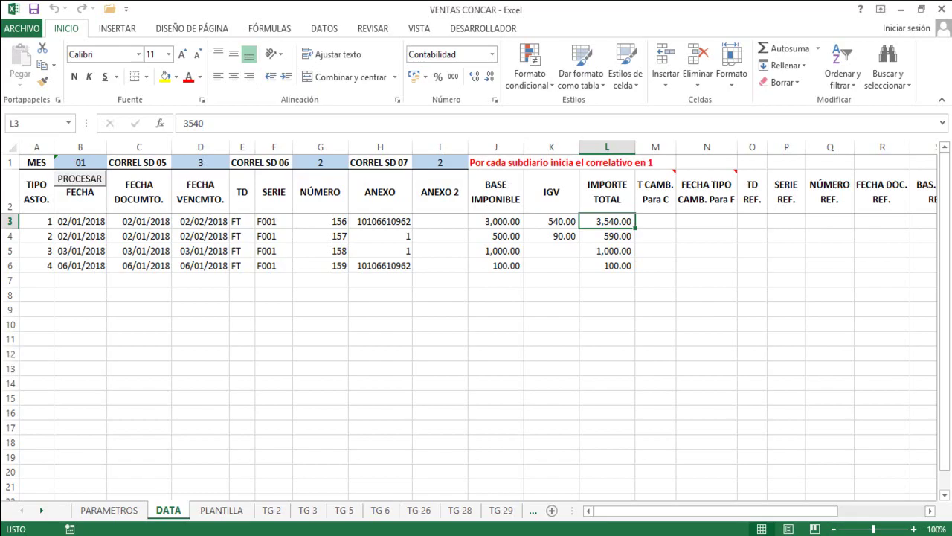
Compare with Excel row 4: base 500.00, IGV 90.00, total 590.00.
{"action": "left_click", "coordinate": [10, 236]}
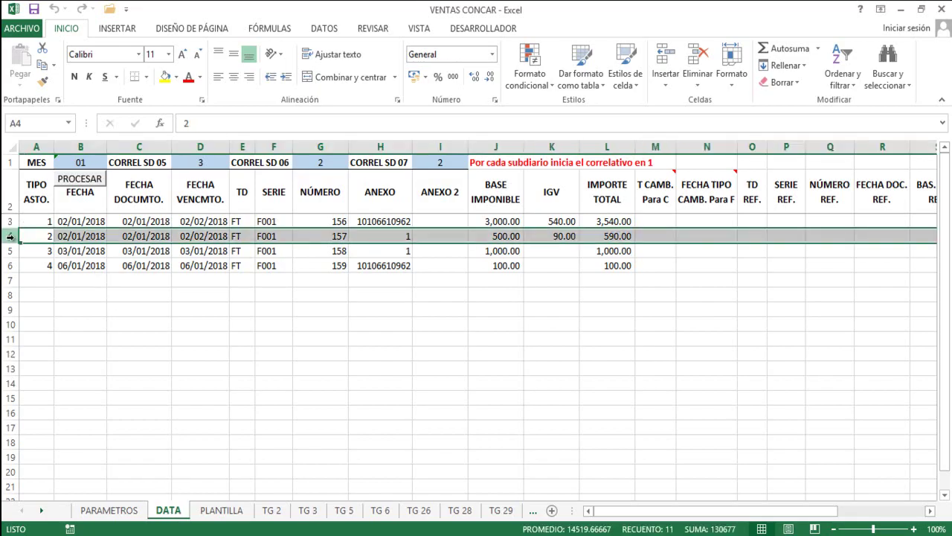
{"action": "left_click", "coordinate": [509, 236]}
{"action": "left_click", "coordinate": [562, 237]}
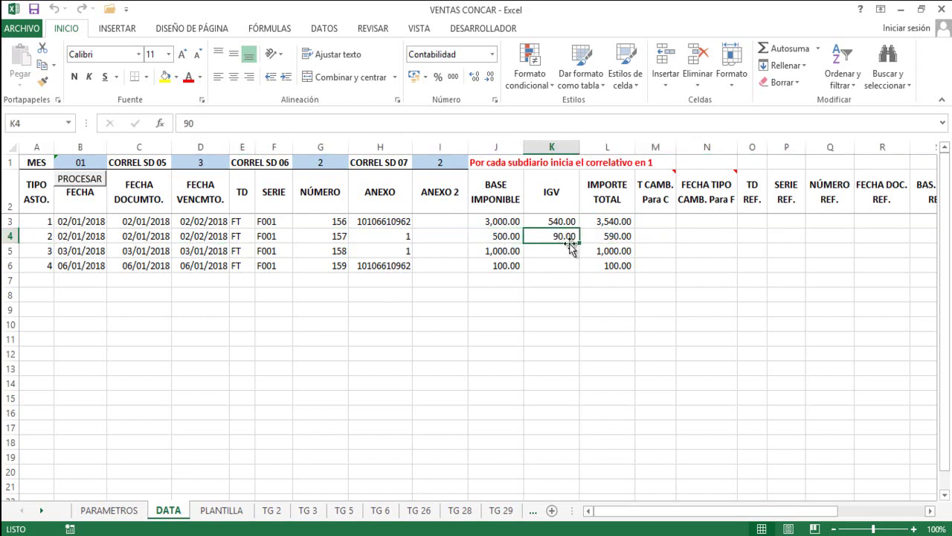
{"action": "left_click", "coordinate": [610, 236]}
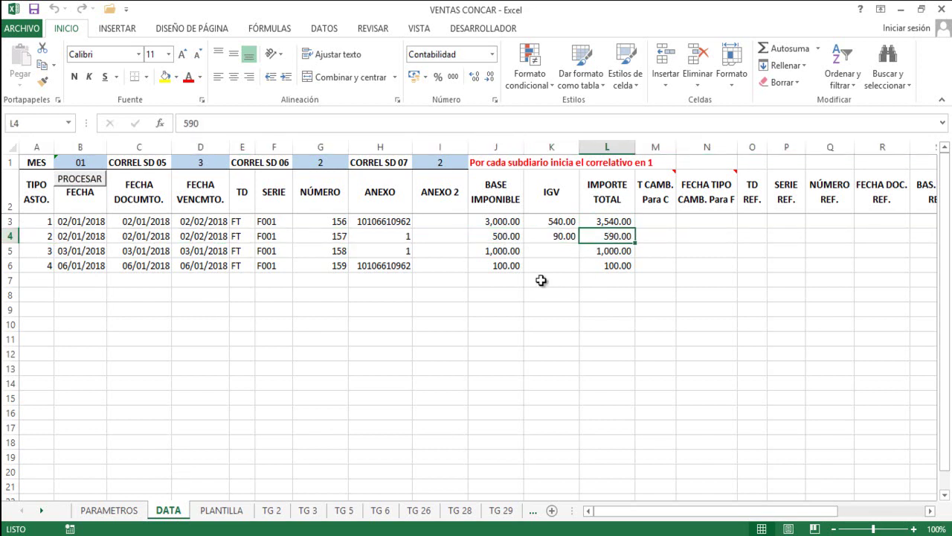
Close voucher 05-010002's details in CONCAR and select the VENTA DE EXPORTACIÓN voucher row.
{"action": "left_click", "coordinate": [335, 534]}
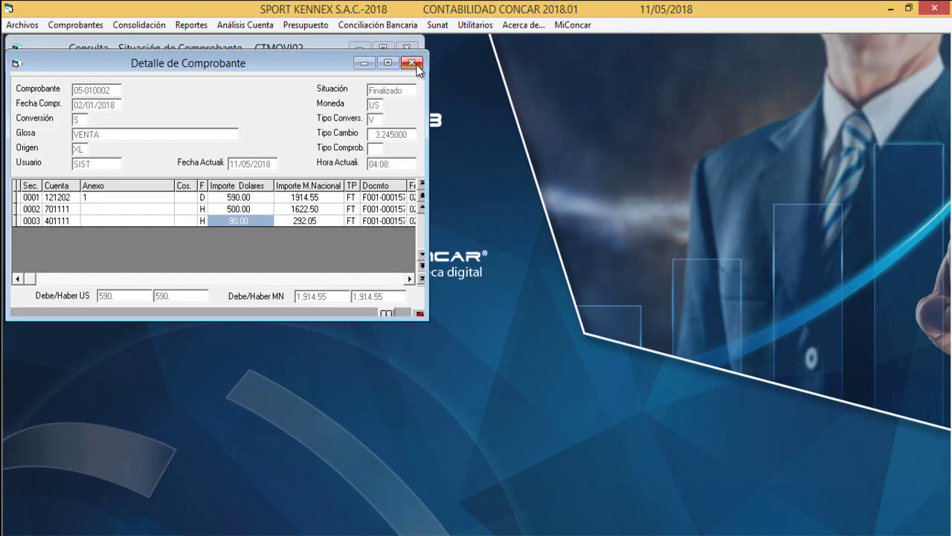
{"action": "left_click", "coordinate": [416, 65]}
{"action": "left_click", "coordinate": [28, 130]}
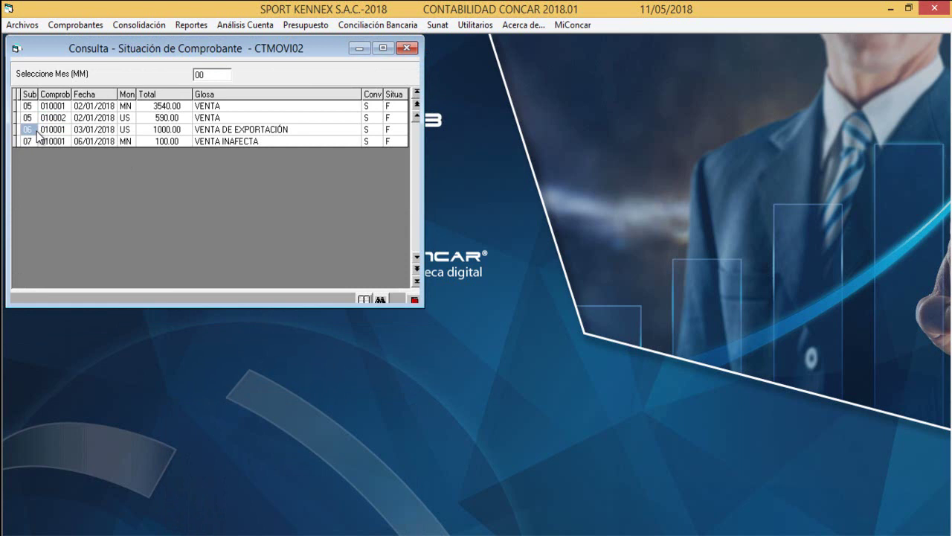
{"action": "left_click", "coordinate": [170, 130]}
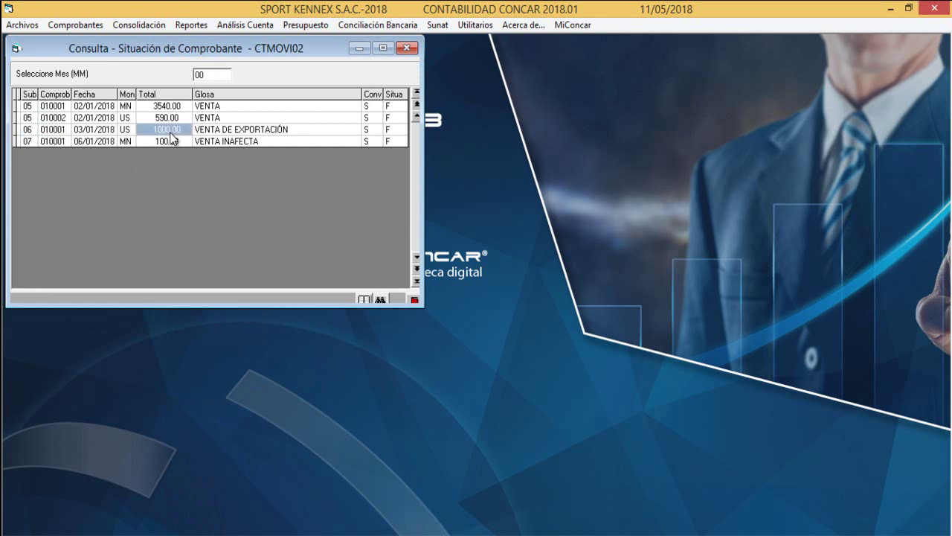
{"action": "double_click", "coordinate": [171, 132]}
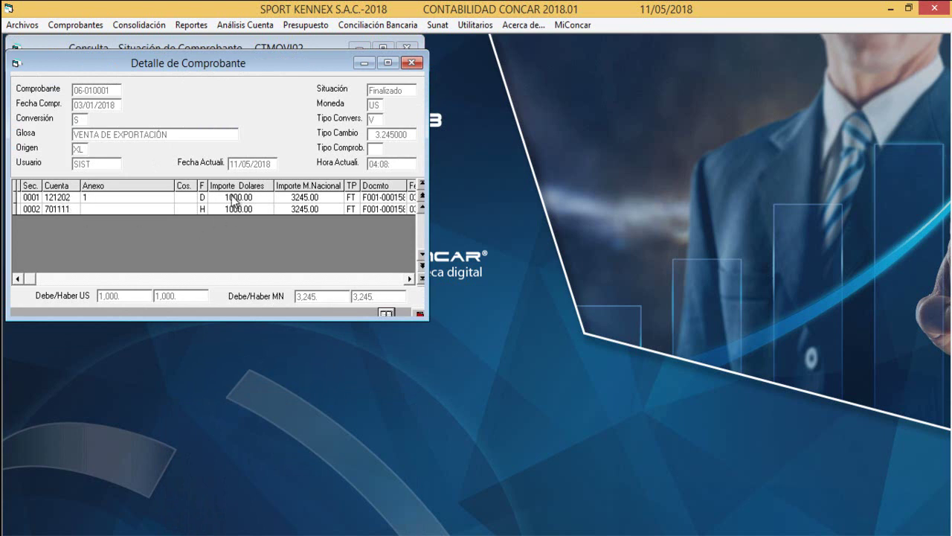
{"action": "left_click", "coordinate": [232, 209]}
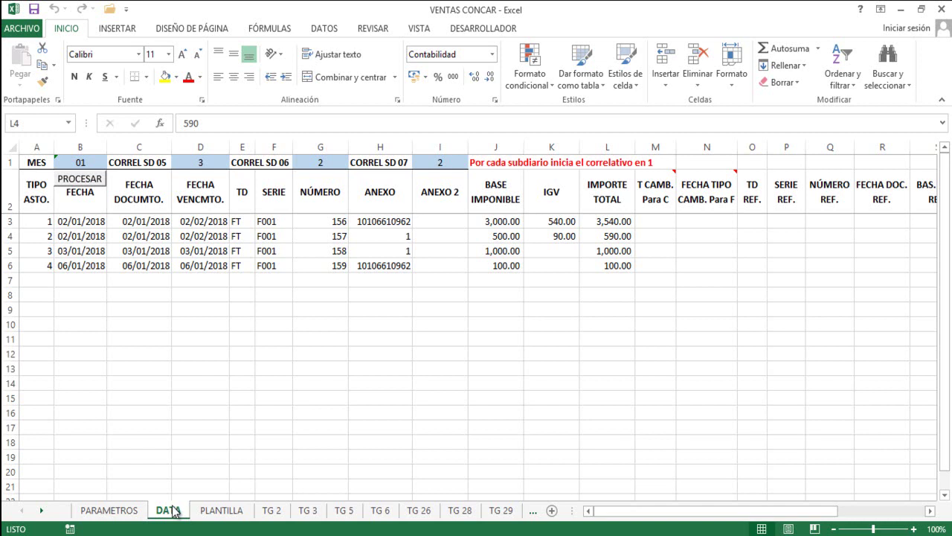
{"action": "left_click", "coordinate": [4, 250]}
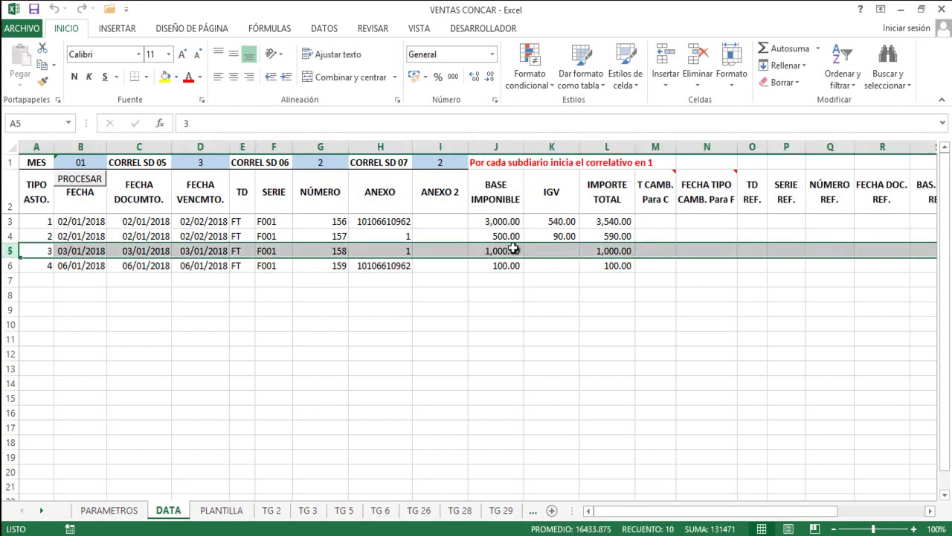
{"action": "left_click", "coordinate": [608, 250]}
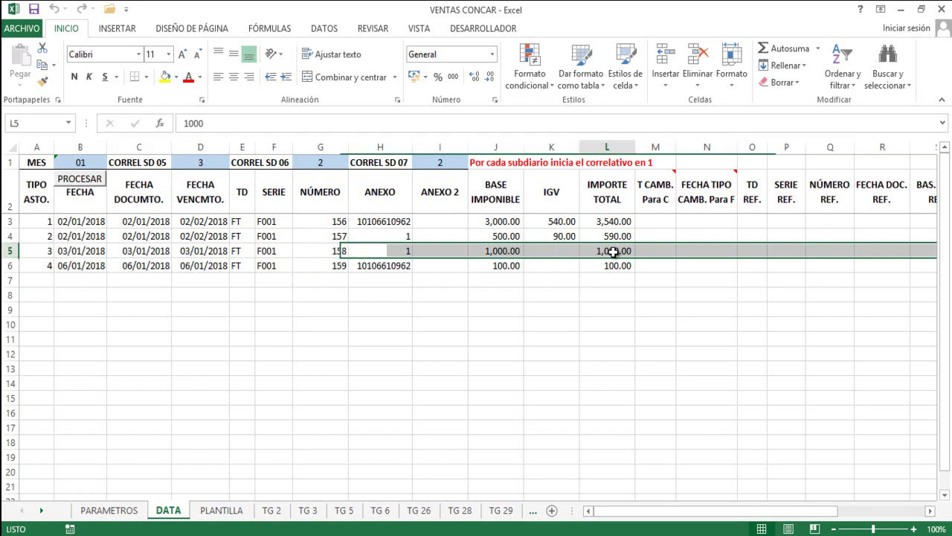
{"action": "left_click", "coordinate": [513, 249]}
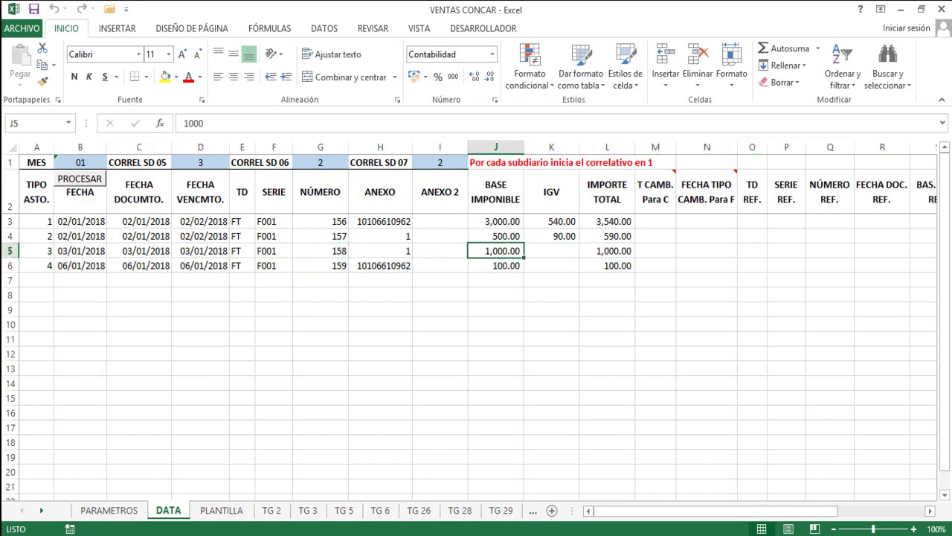
{"action": "key", "text": "alt+Tab"}
{"action": "left_click", "coordinate": [411, 64]}
{"action": "left_click", "coordinate": [28, 141]}
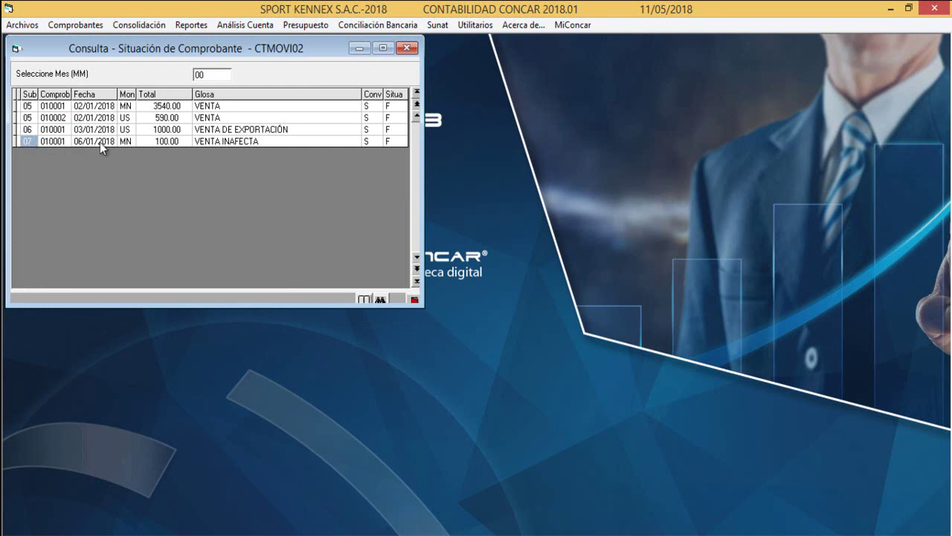
Open voucher 07-010001 and check its 100.00 amounts, including the credit line to account 701111.
{"action": "left_click", "coordinate": [239, 141]}
{"action": "double_click", "coordinate": [170, 140]}
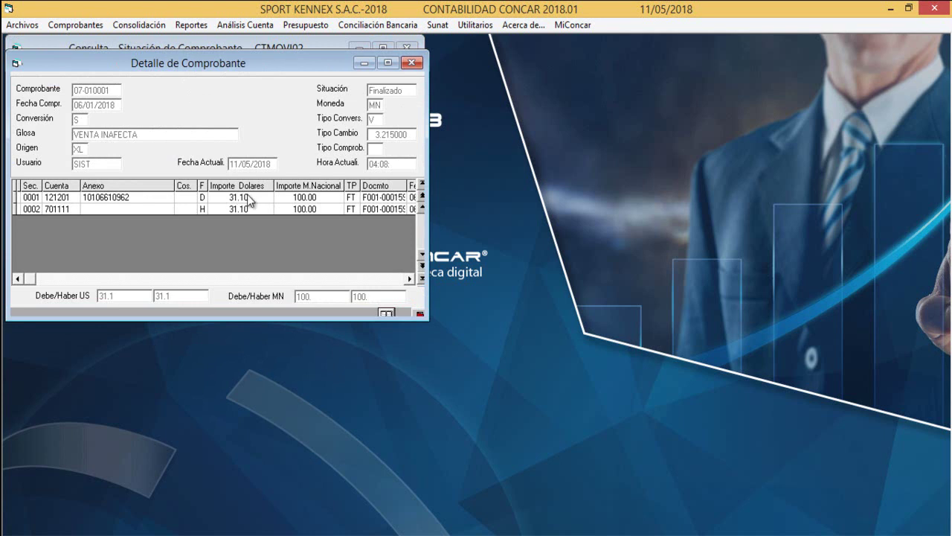
{"action": "left_click", "coordinate": [310, 199]}
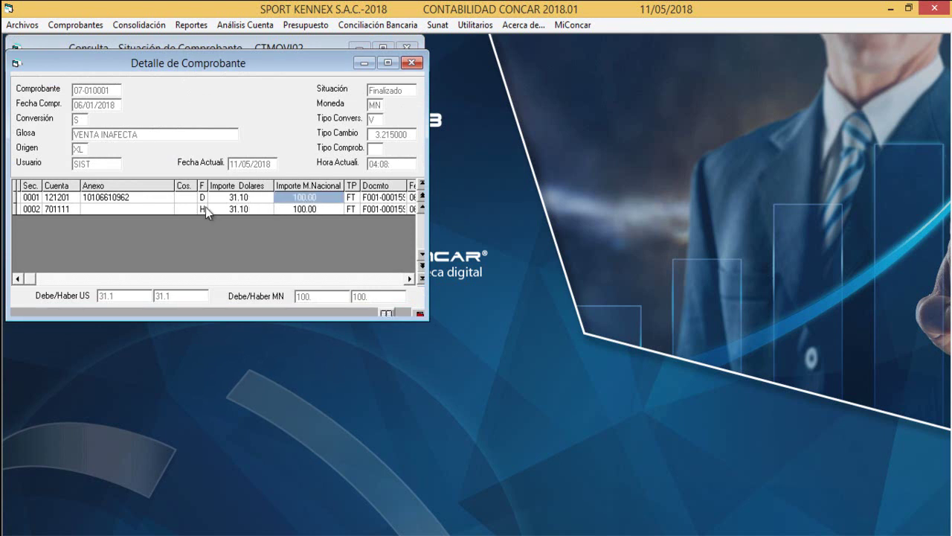
{"action": "left_click", "coordinate": [53, 211]}
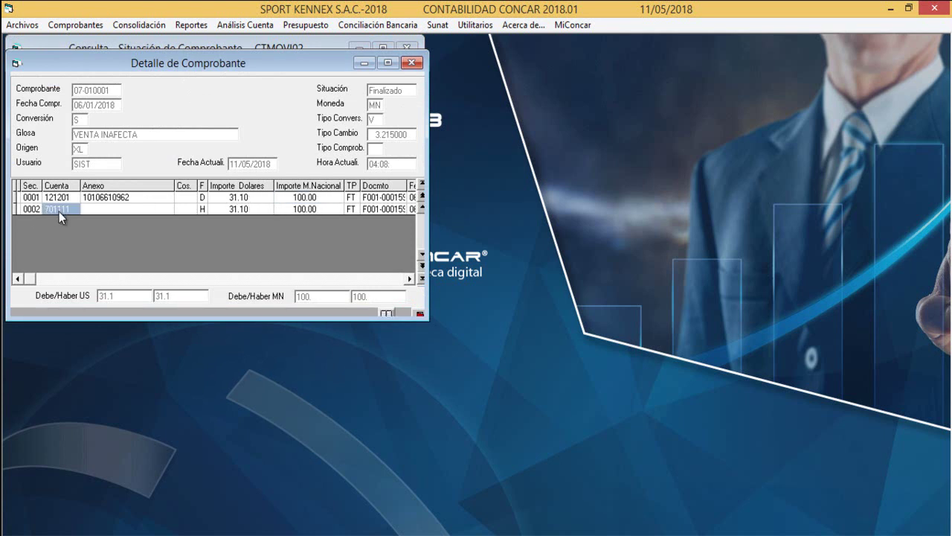
{"action": "left_click", "coordinate": [313, 209]}
Confirm Excel row 6 shows 100.00 base and total, then close the voucher detail and status query.
{"action": "key", "text": "alt+Tab"}
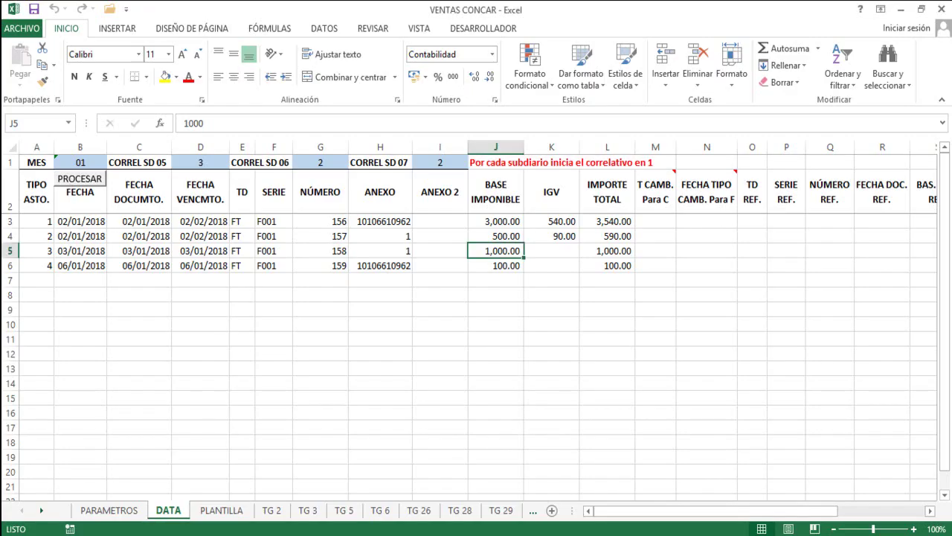
{"action": "left_click", "coordinate": [11, 266]}
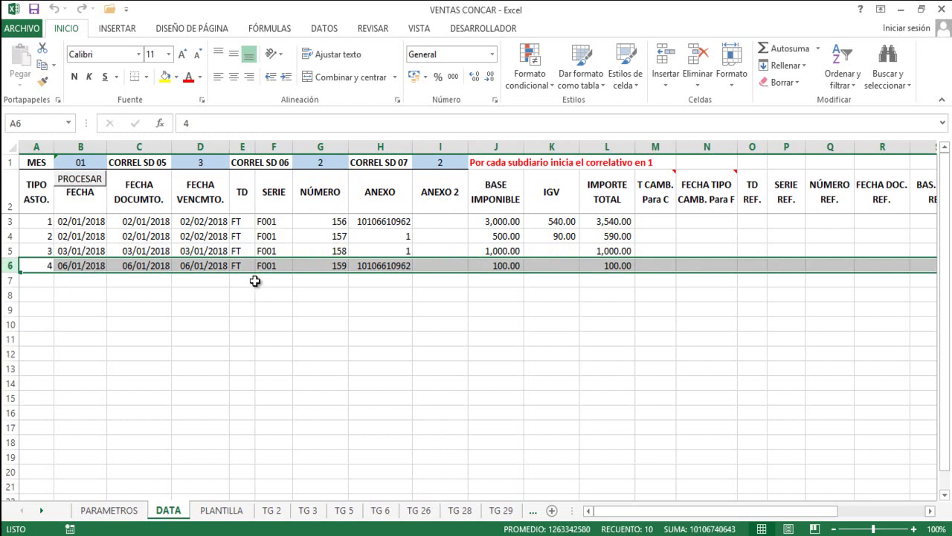
{"action": "left_click", "coordinate": [508, 266]}
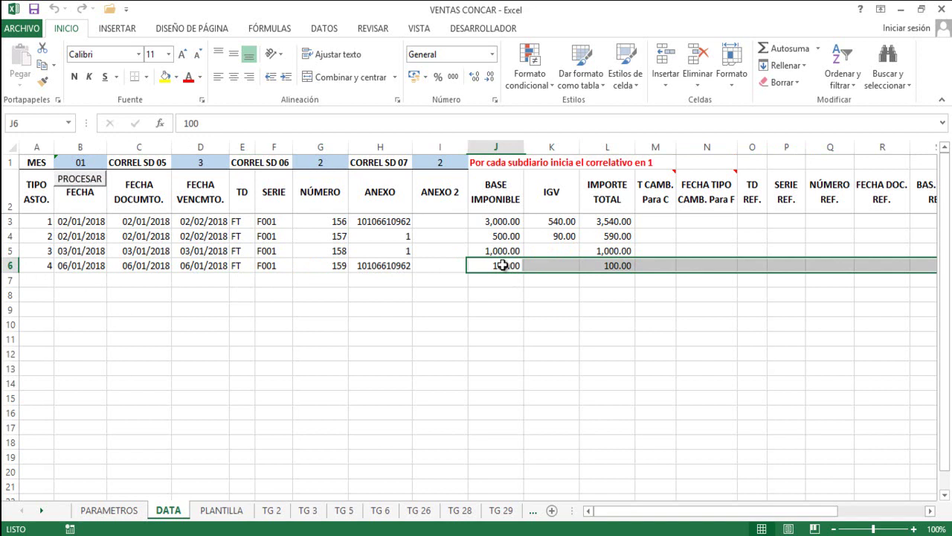
{"action": "left_click", "coordinate": [615, 266]}
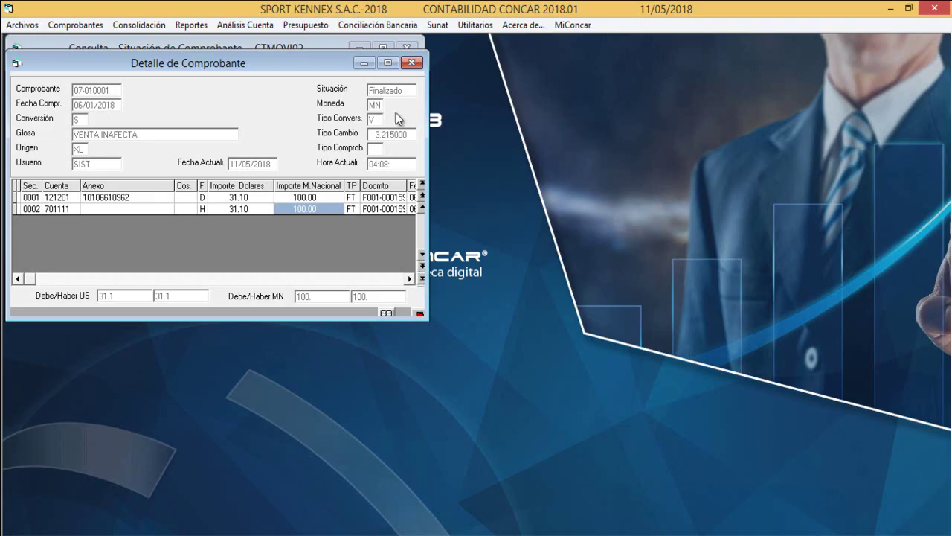
{"action": "left_click", "coordinate": [415, 66]}
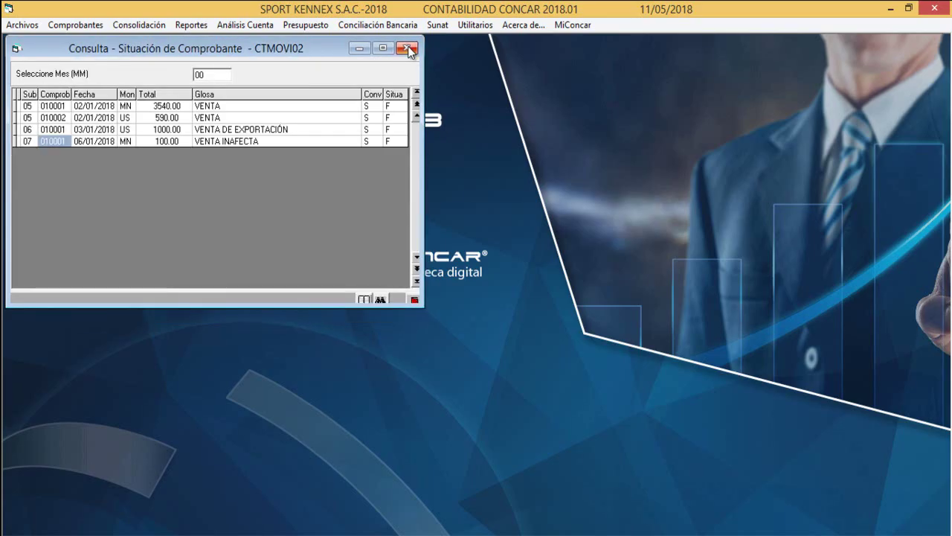
{"action": "left_click", "coordinate": [407, 49]}
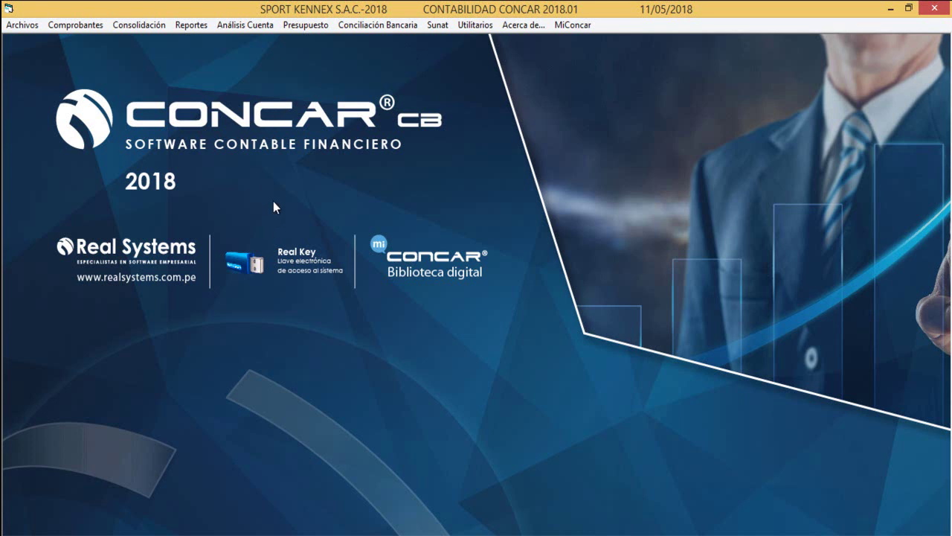